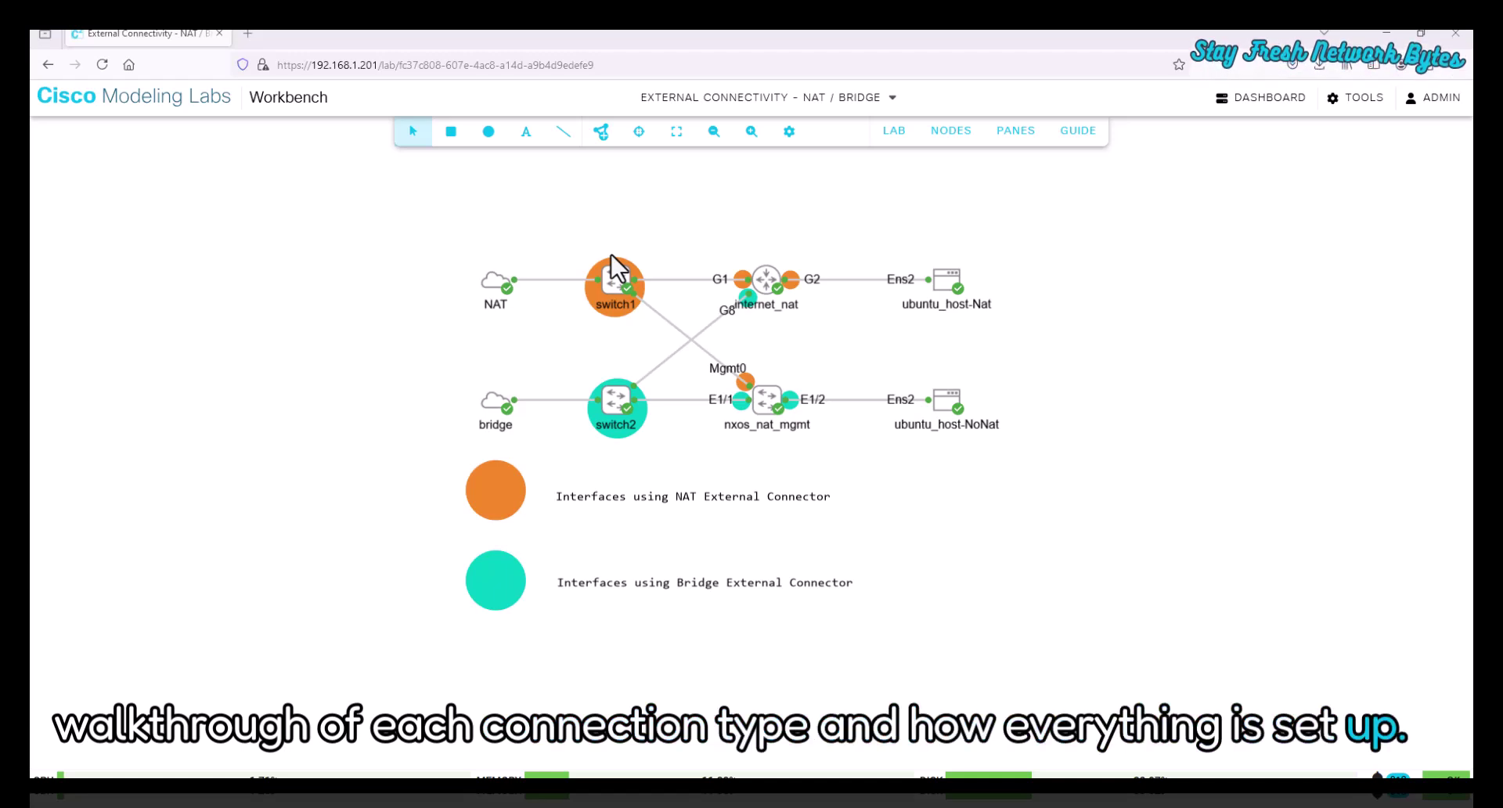
- Inspect the NAT connector's config (virbr0) and the bridge connector's System Bridge bridge0, then deselect
{"action": "left_click", "coordinate": [495, 281]}
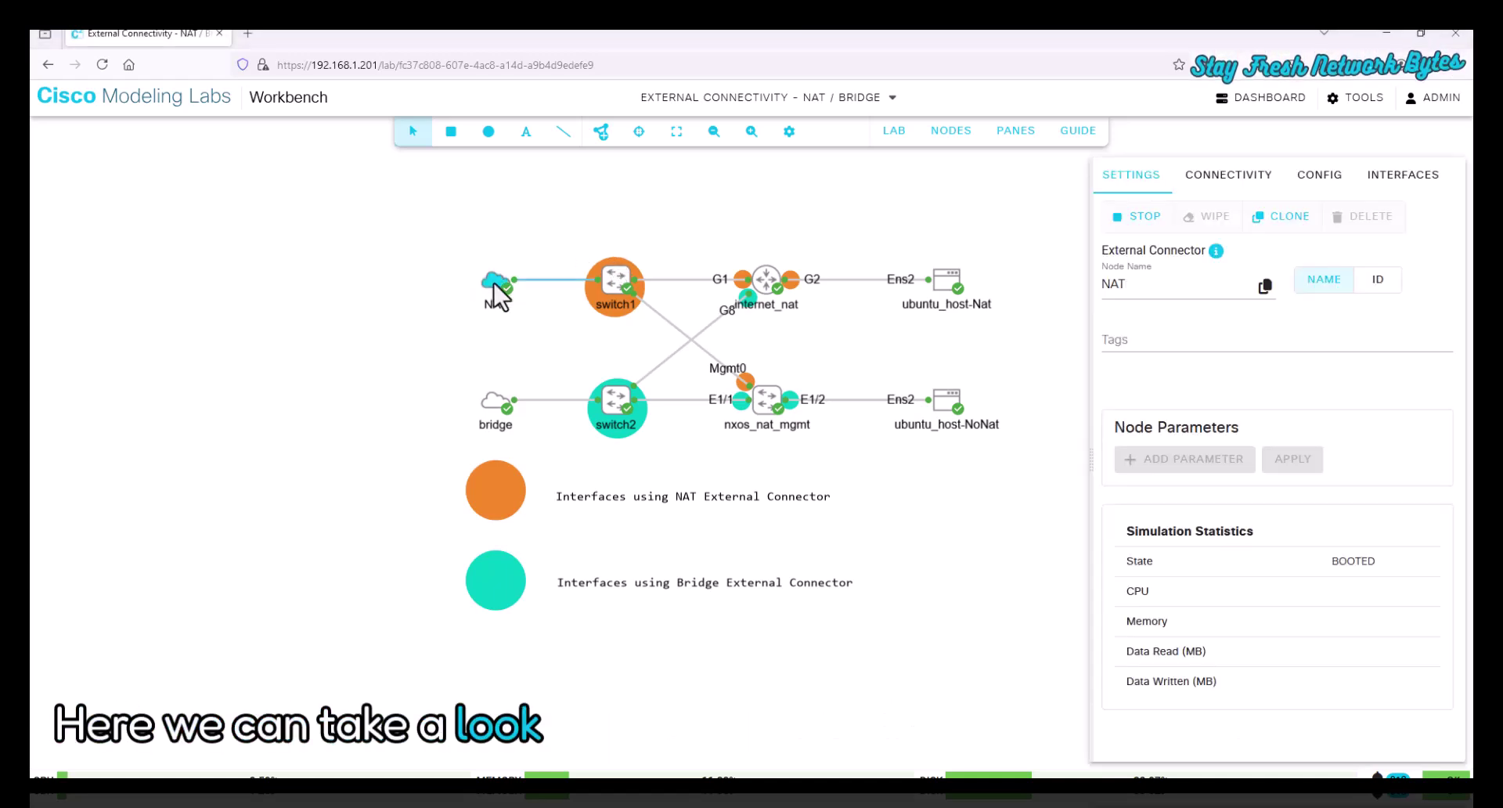
{"action": "left_click", "coordinate": [1320, 175]}
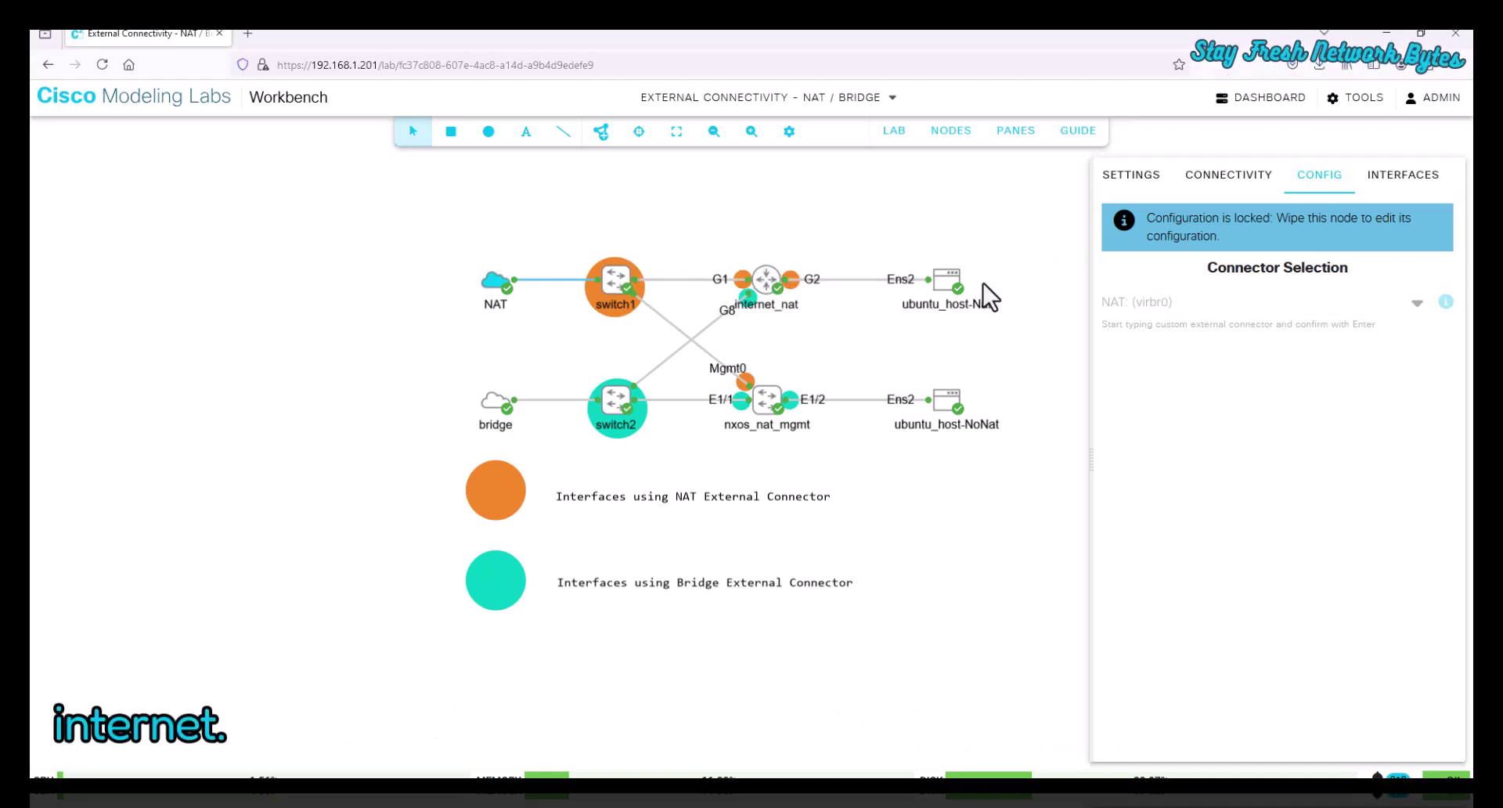
{"action": "left_click", "coordinate": [496, 407]}
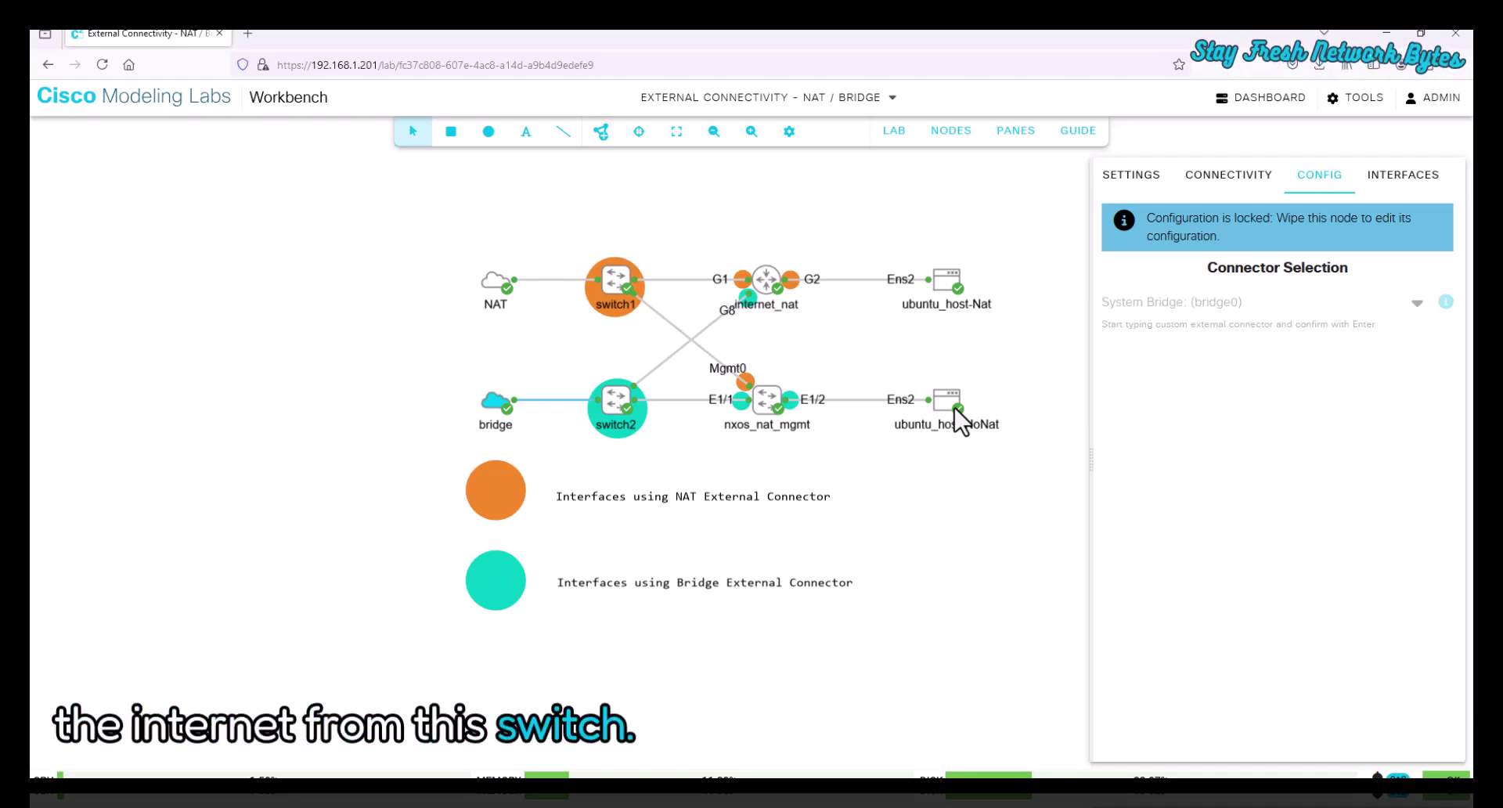
{"action": "left_click", "coordinate": [846, 334]}
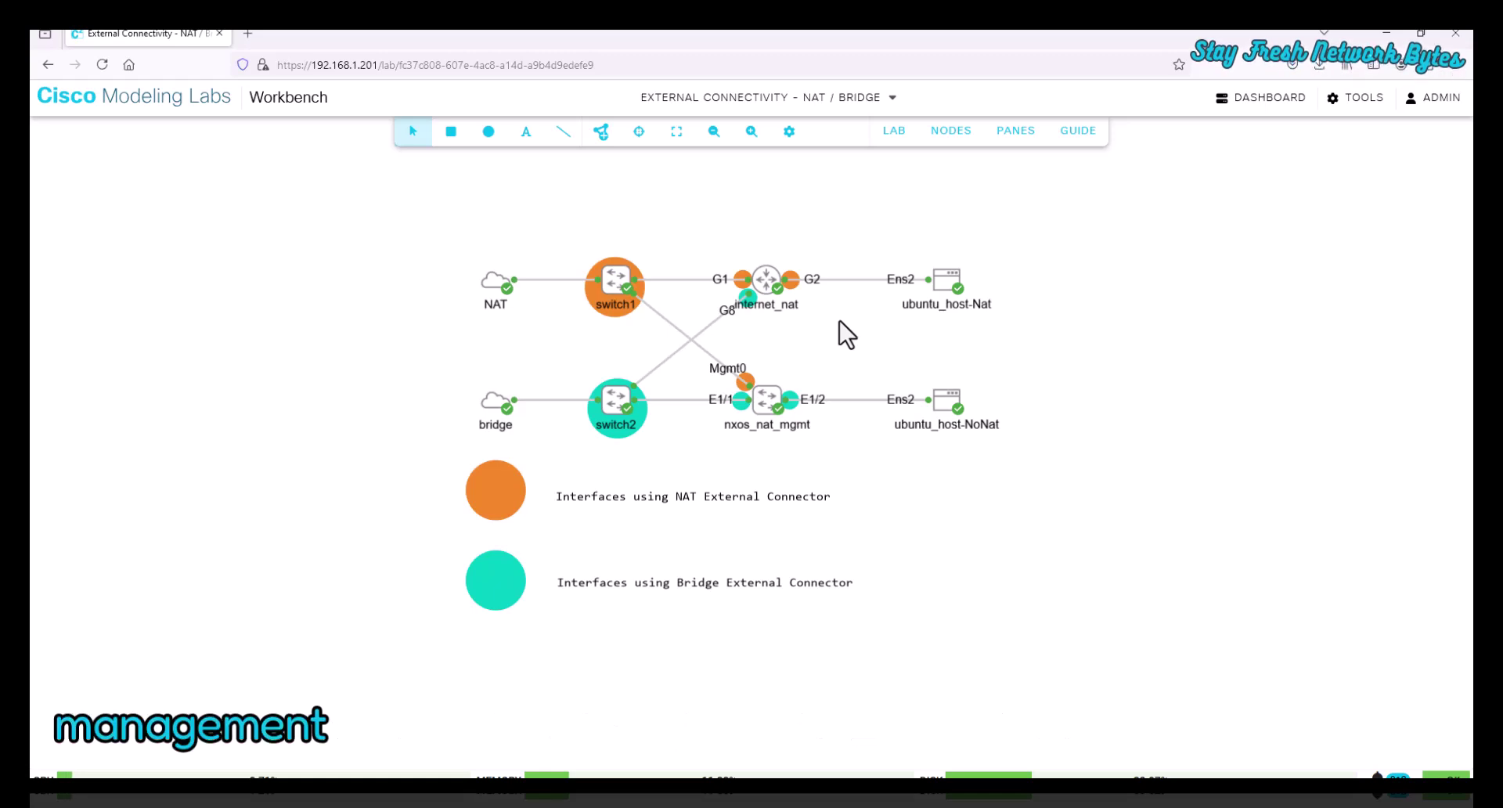
- Open a console to internet_nat and scroll its config to GigabitEthernet8 at 192.168.1.204/24
{"action": "right_click", "coordinate": [769, 291]}
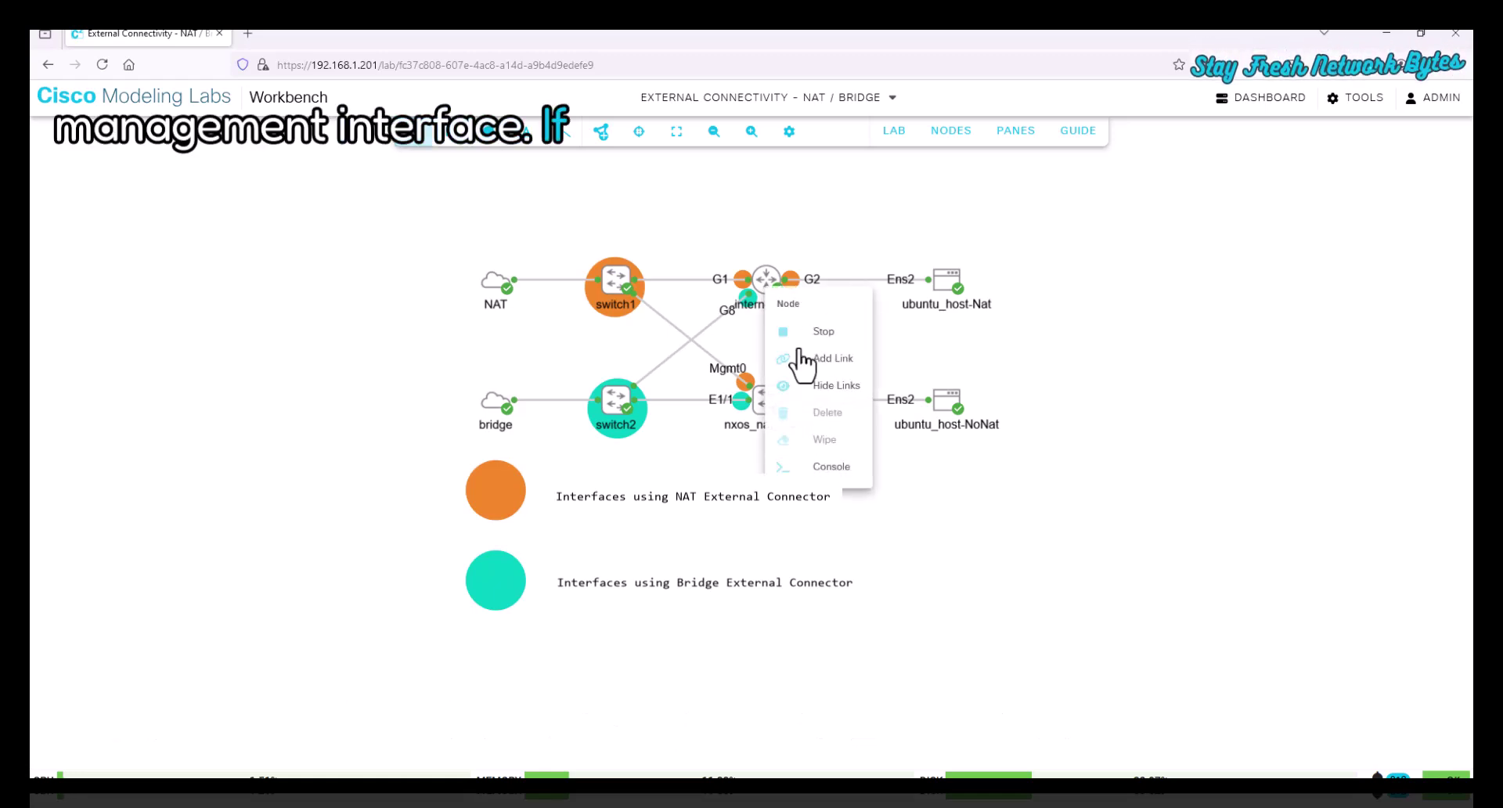
{"action": "left_click", "coordinate": [830, 467]}
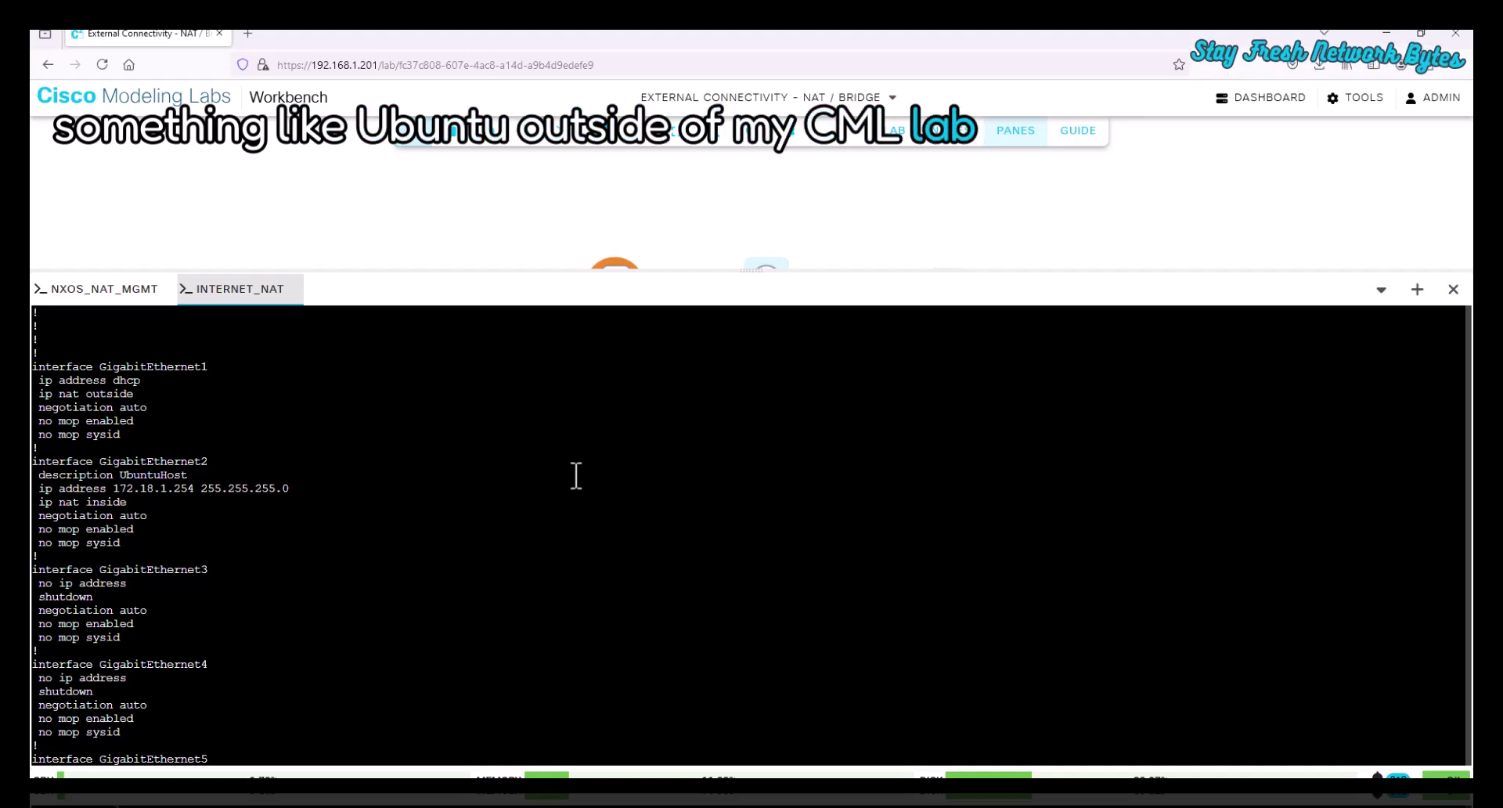
{"action": "scroll", "coordinate": [560, 466], "scroll_direction": "down", "scroll_amount": 10}
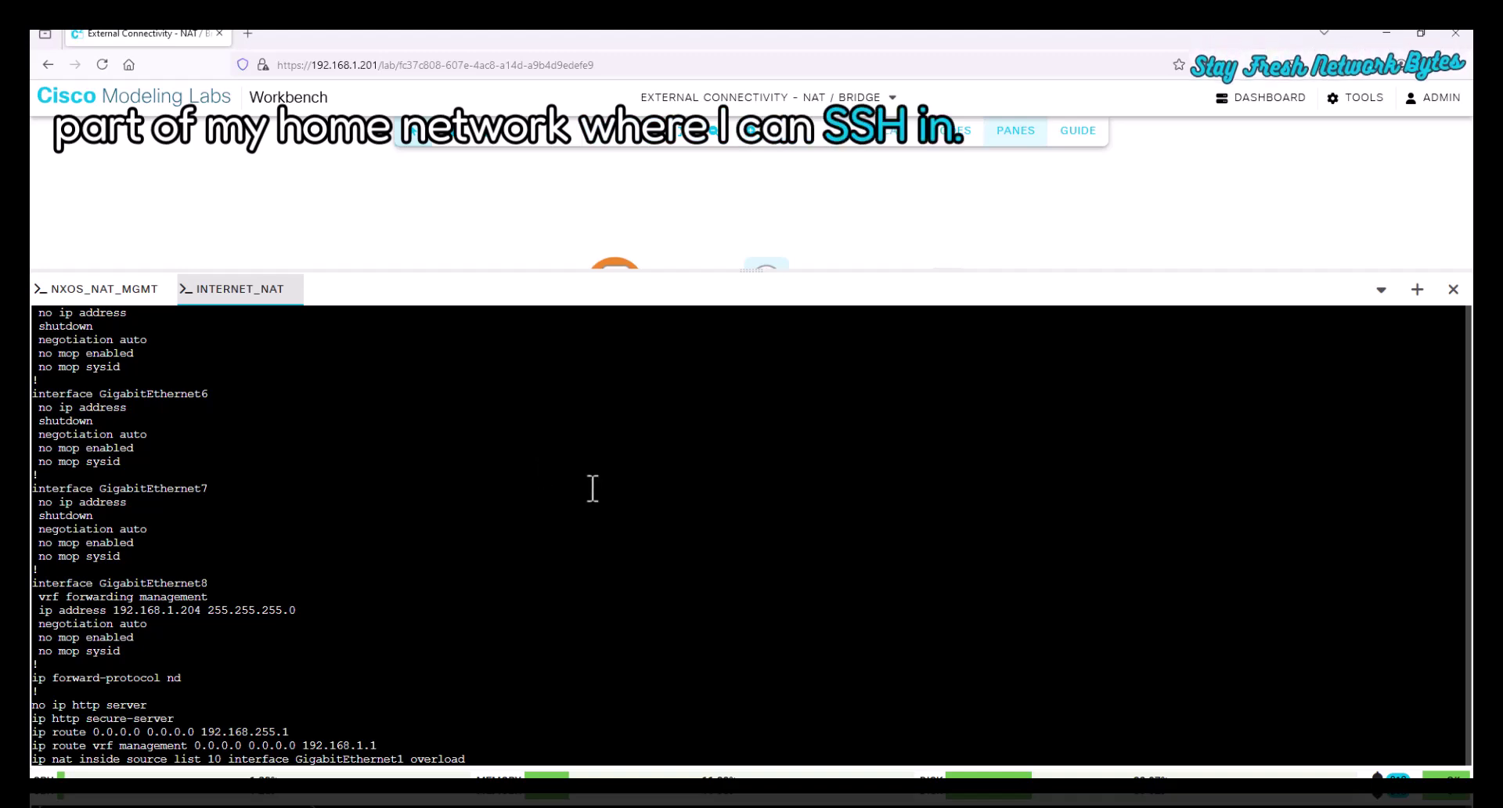
{"action": "key", "text": "alt+Tab"}
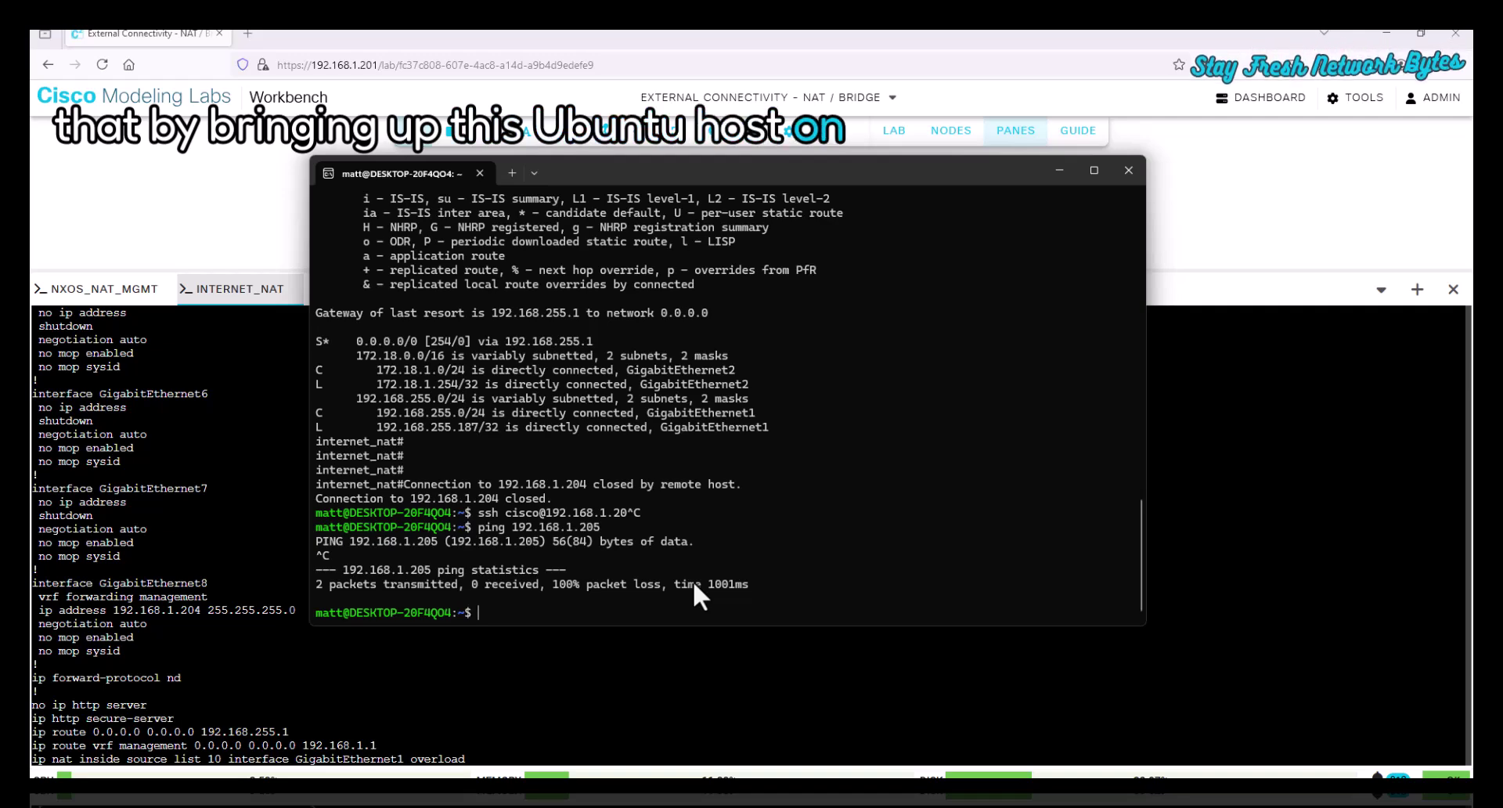
{"action": "type", "text": "ssh"}
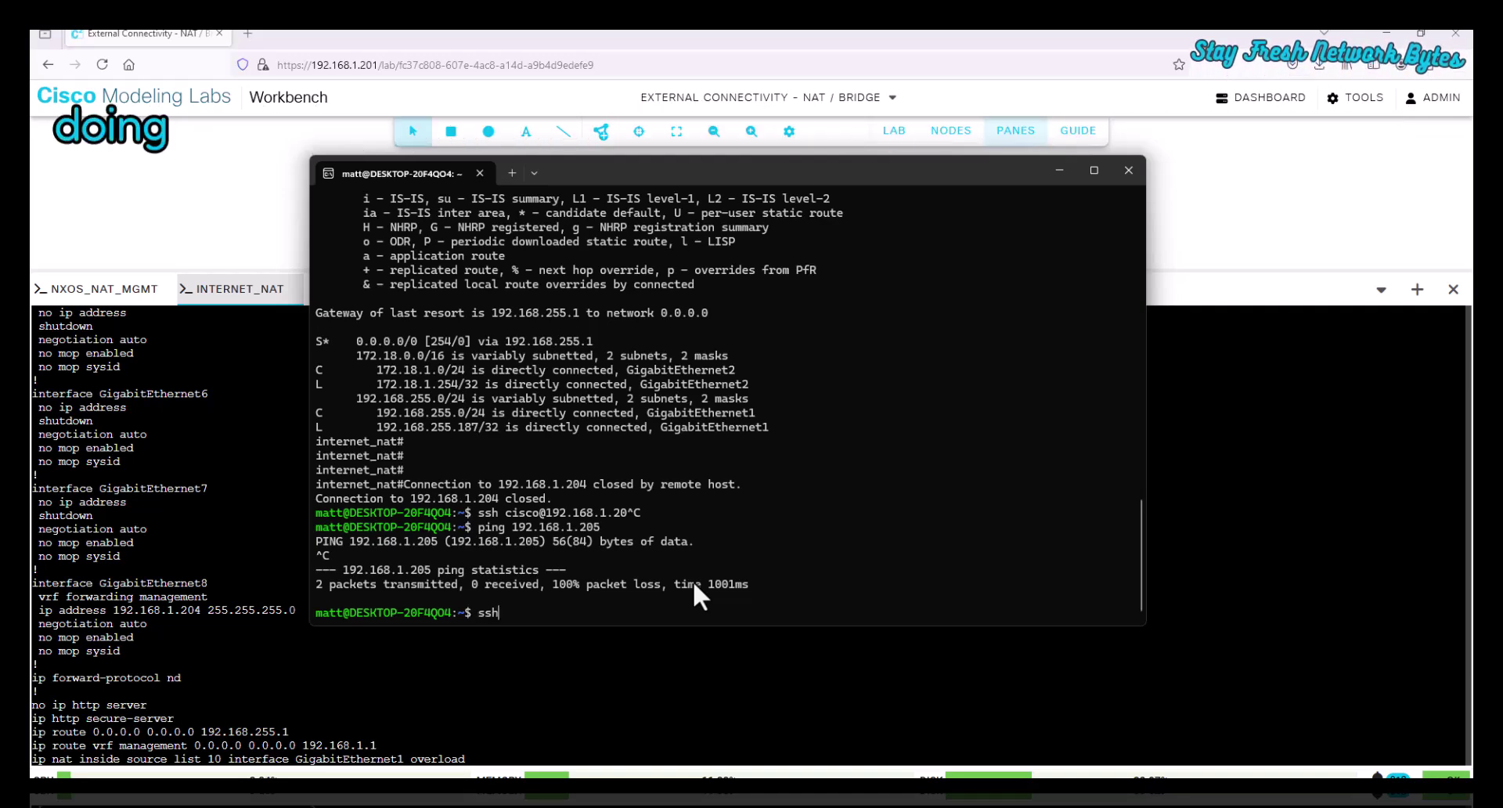
{"action": "type", "text": " cisco@192.168.1.204"}
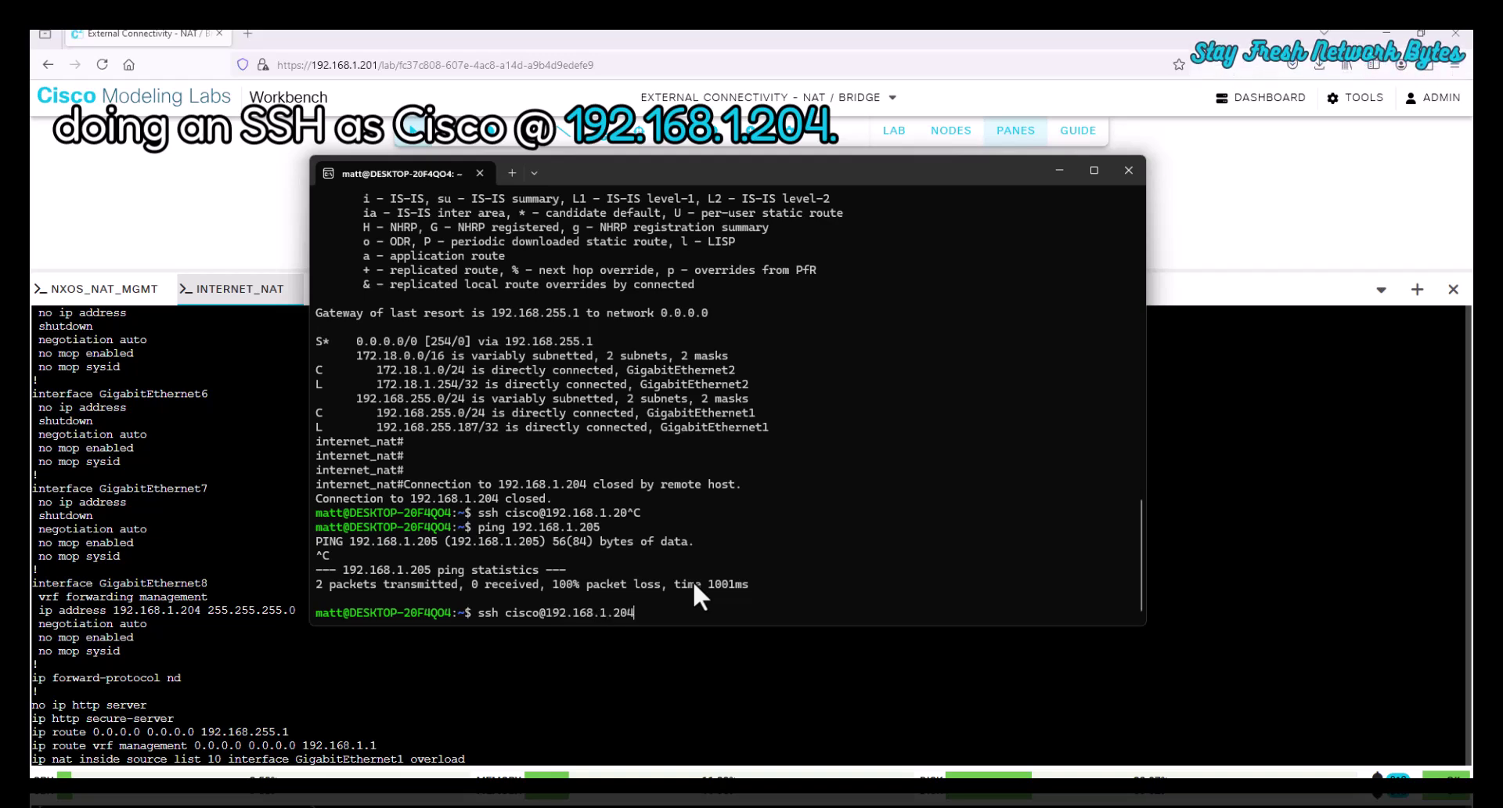
{"action": "key", "text": "Return"}
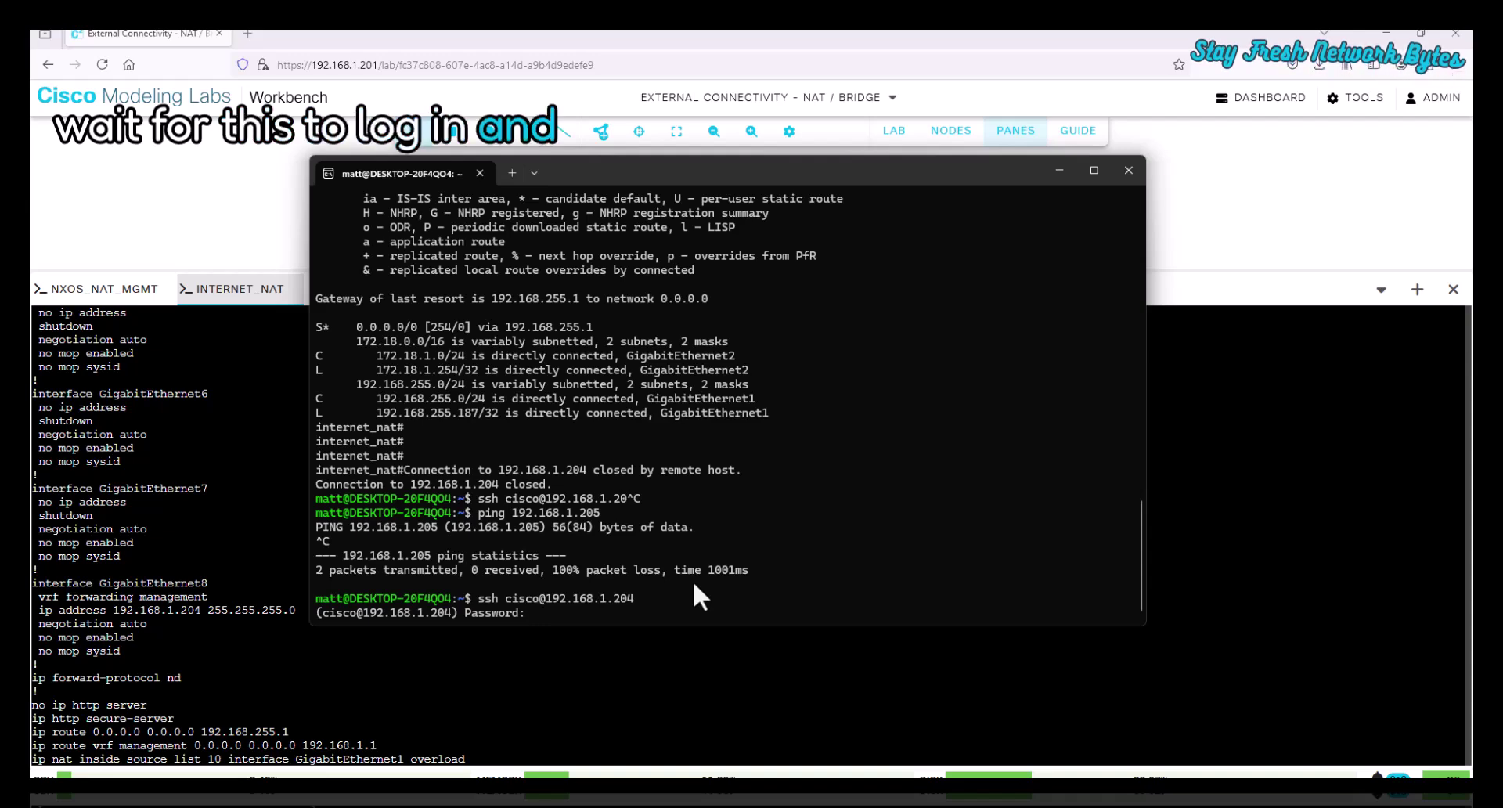
{"action": "key", "text": "Return"}
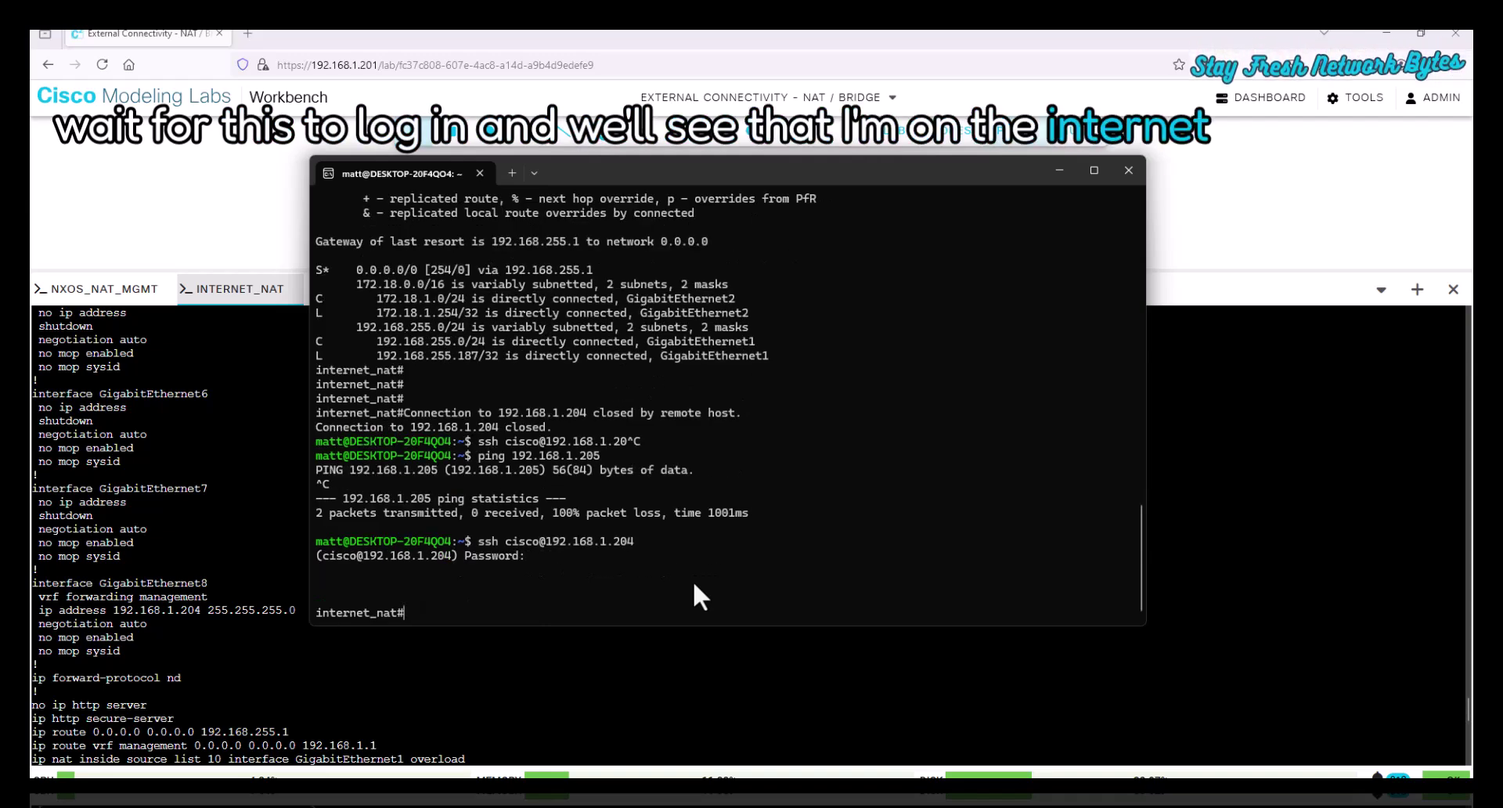
{"action": "left_click", "coordinate": [587, 644]}
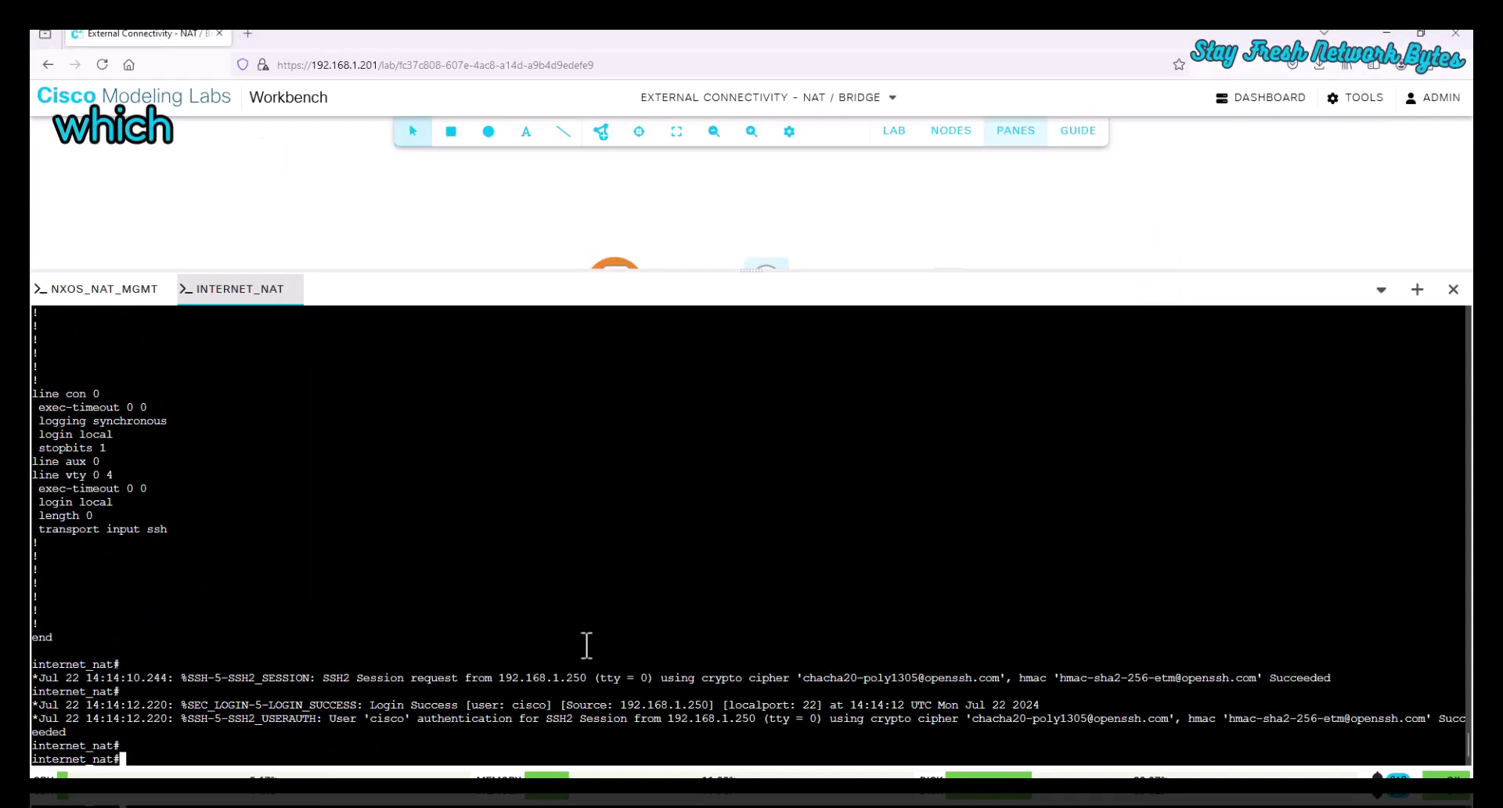
{"action": "key", "text": "alt+Tab"}
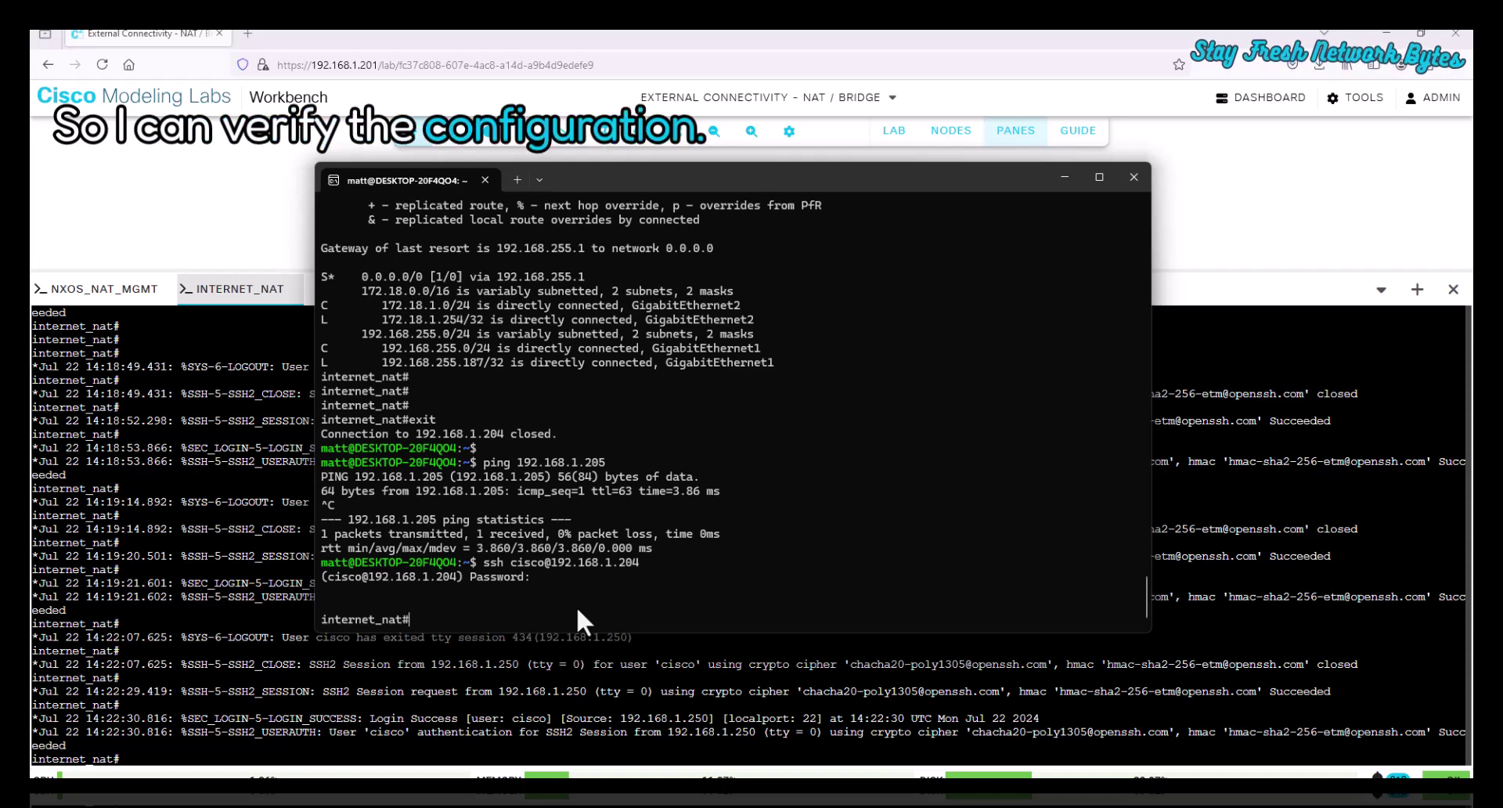
- List the router's interfaces with sho ip int brief, then ping 8.8.8.8 and google.com
{"action": "type", "text": "sho ip"}
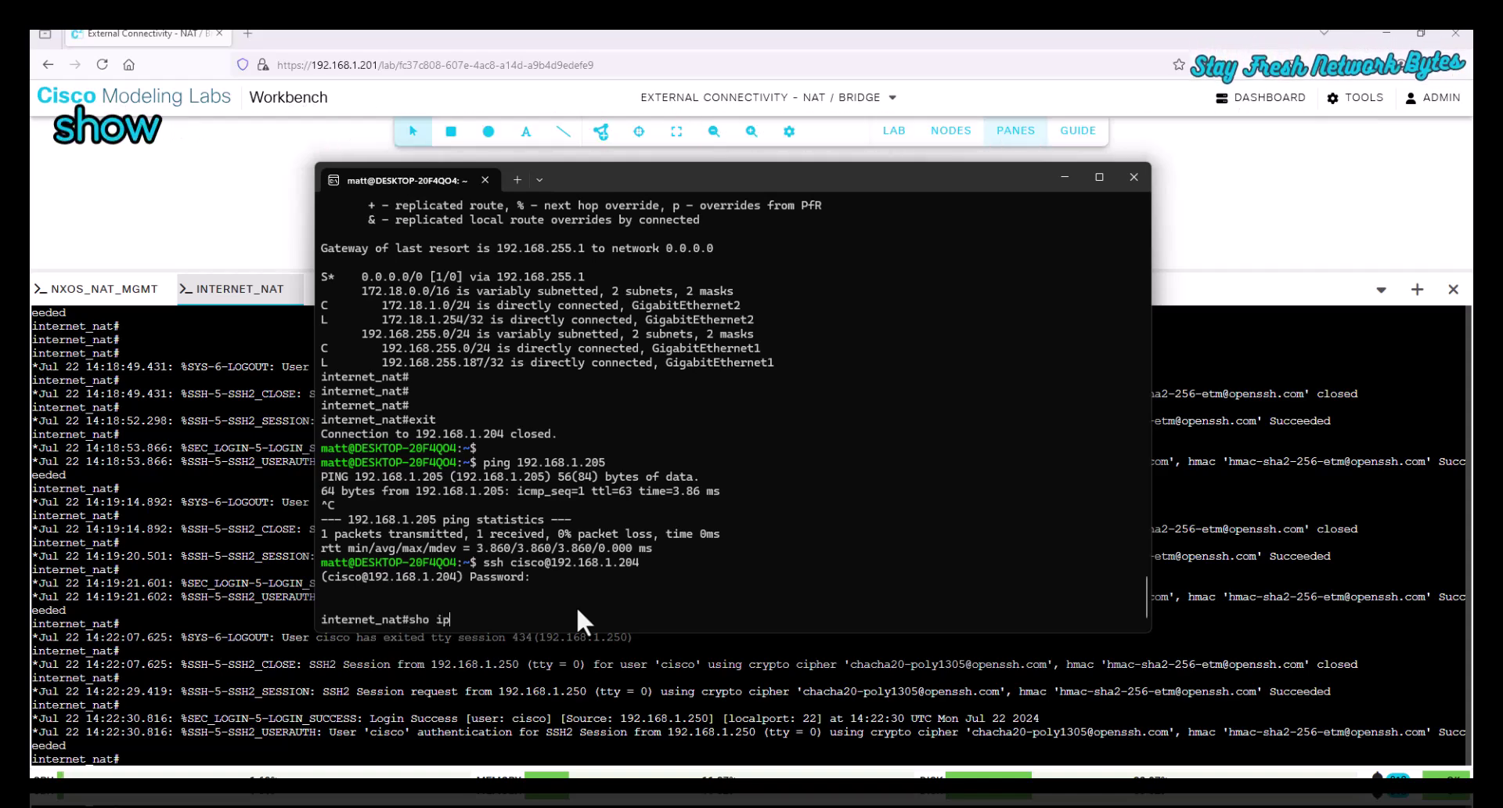
{"action": "type", "text": " int brief"}
{"action": "key", "text": "Return"}
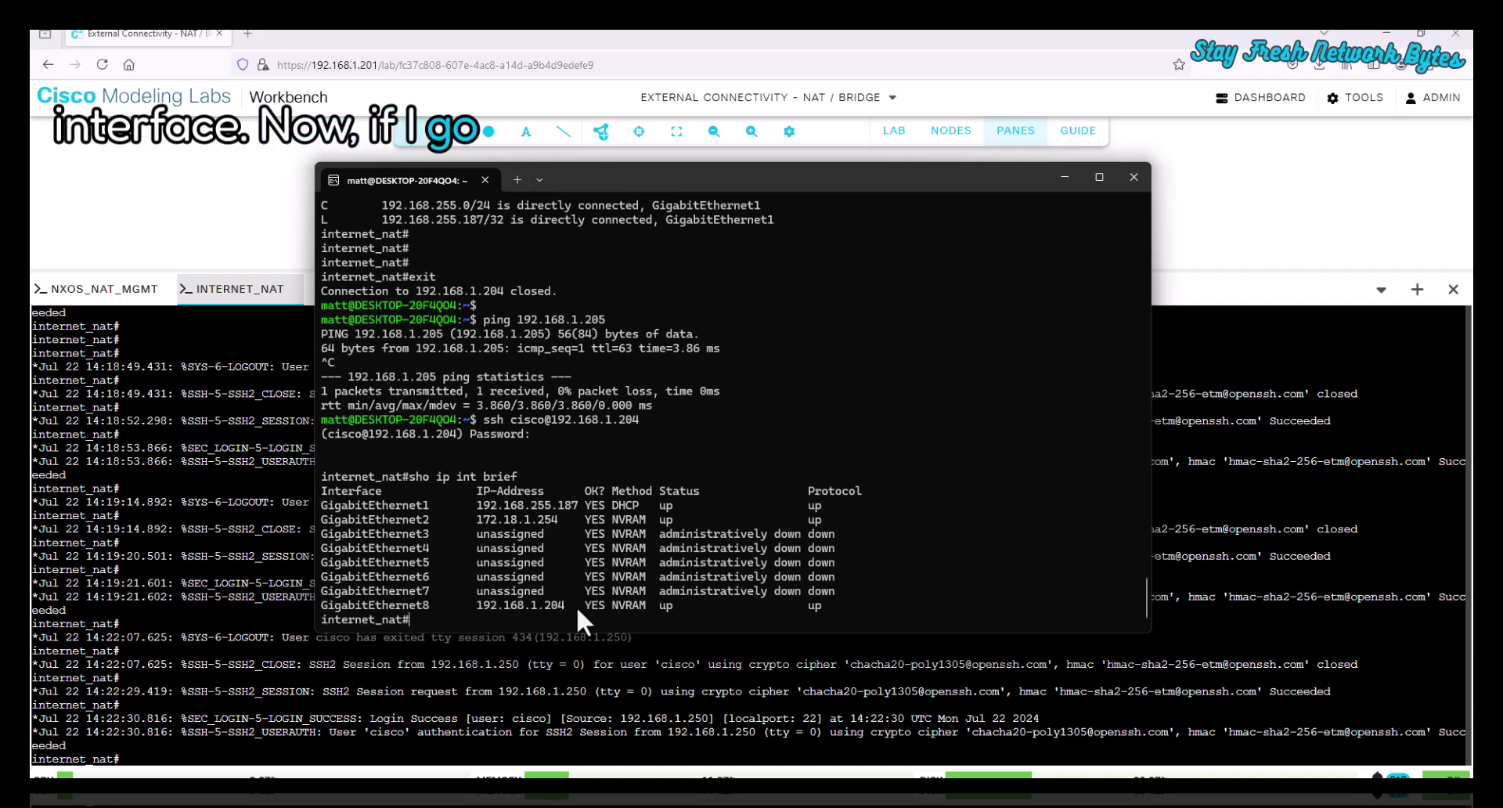
{"action": "type", "text": "ping "}
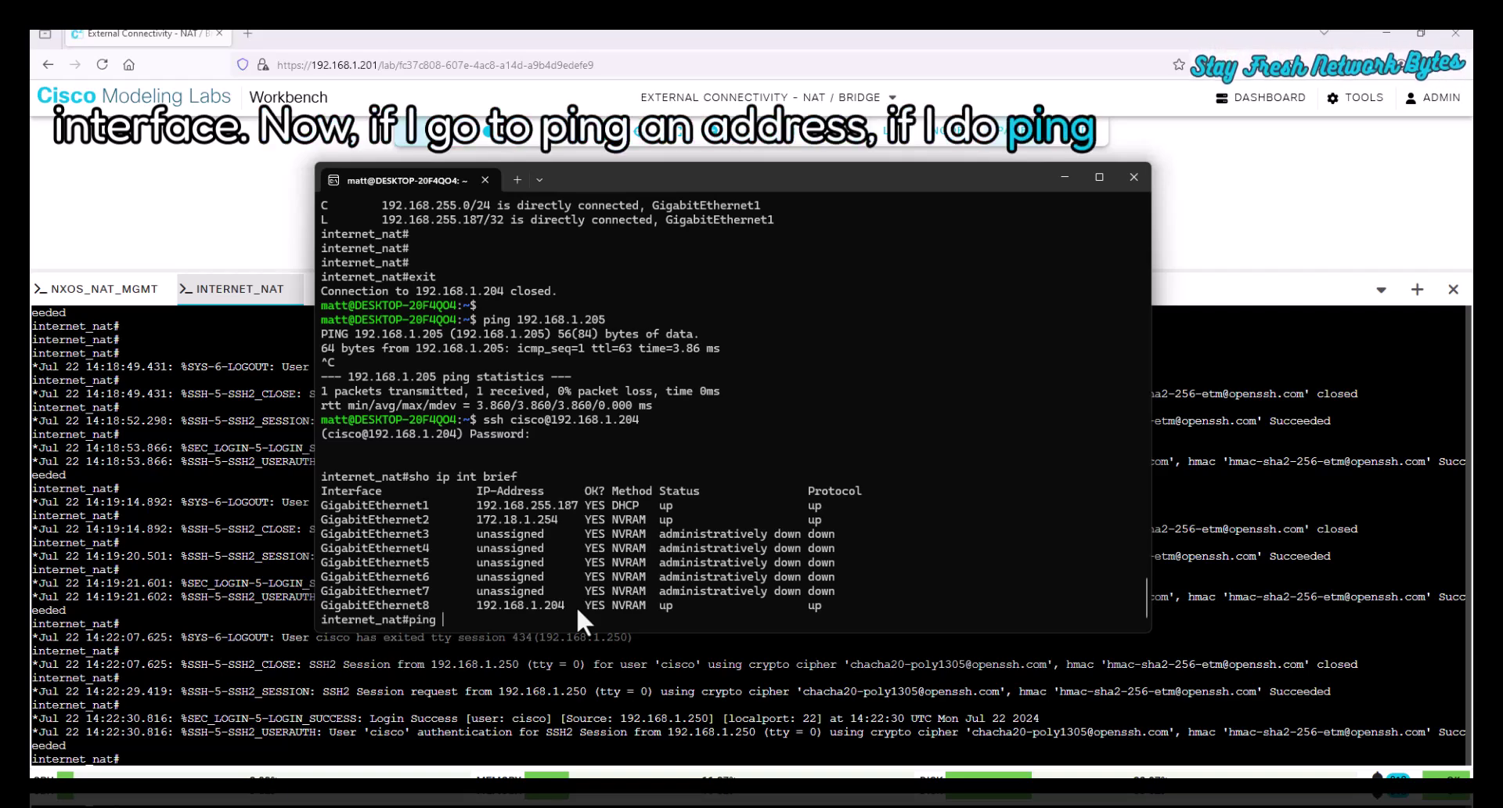
{"action": "type", "text": "8.8.8.8"}
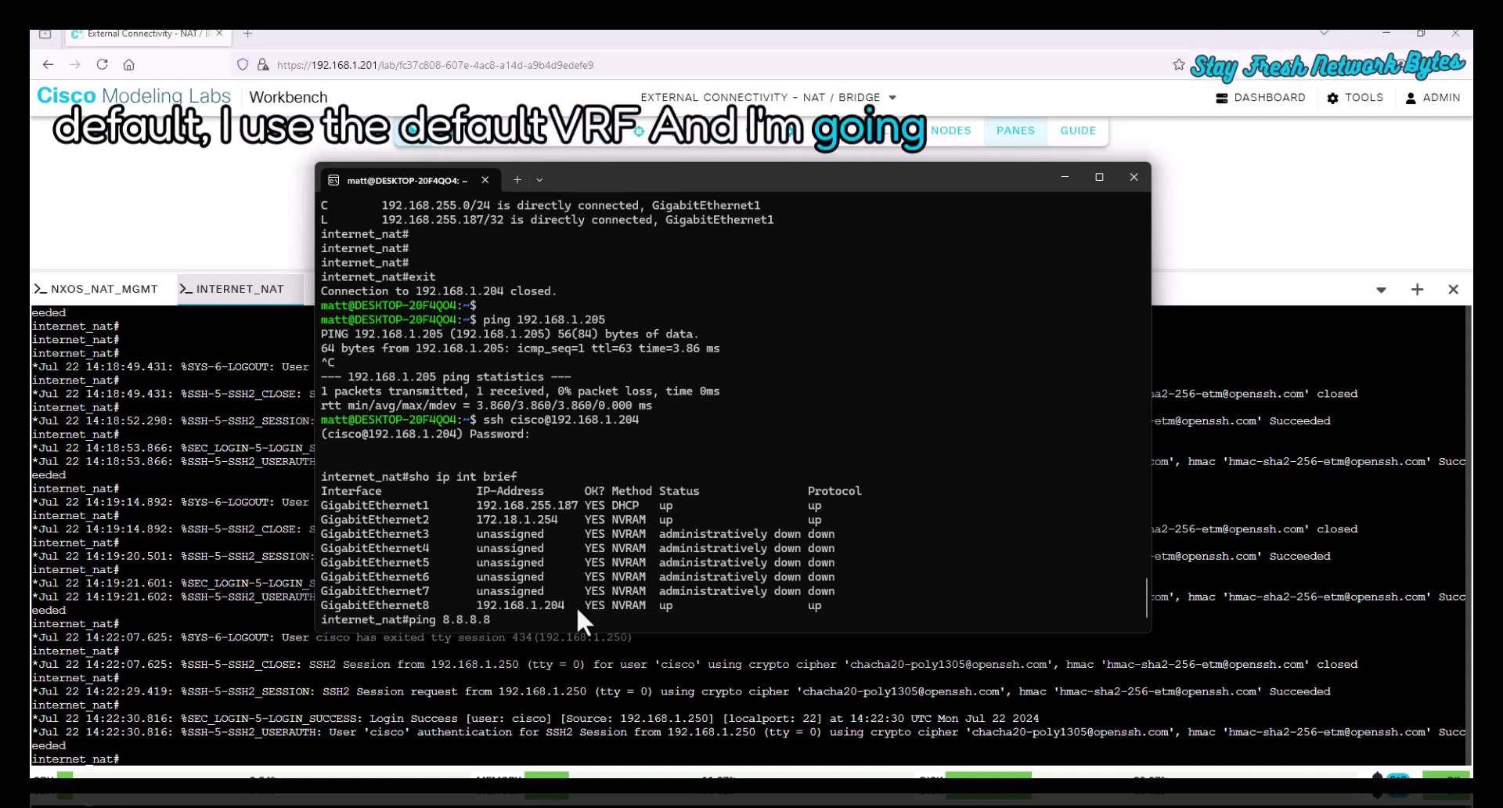
{"action": "key", "text": "Return"}
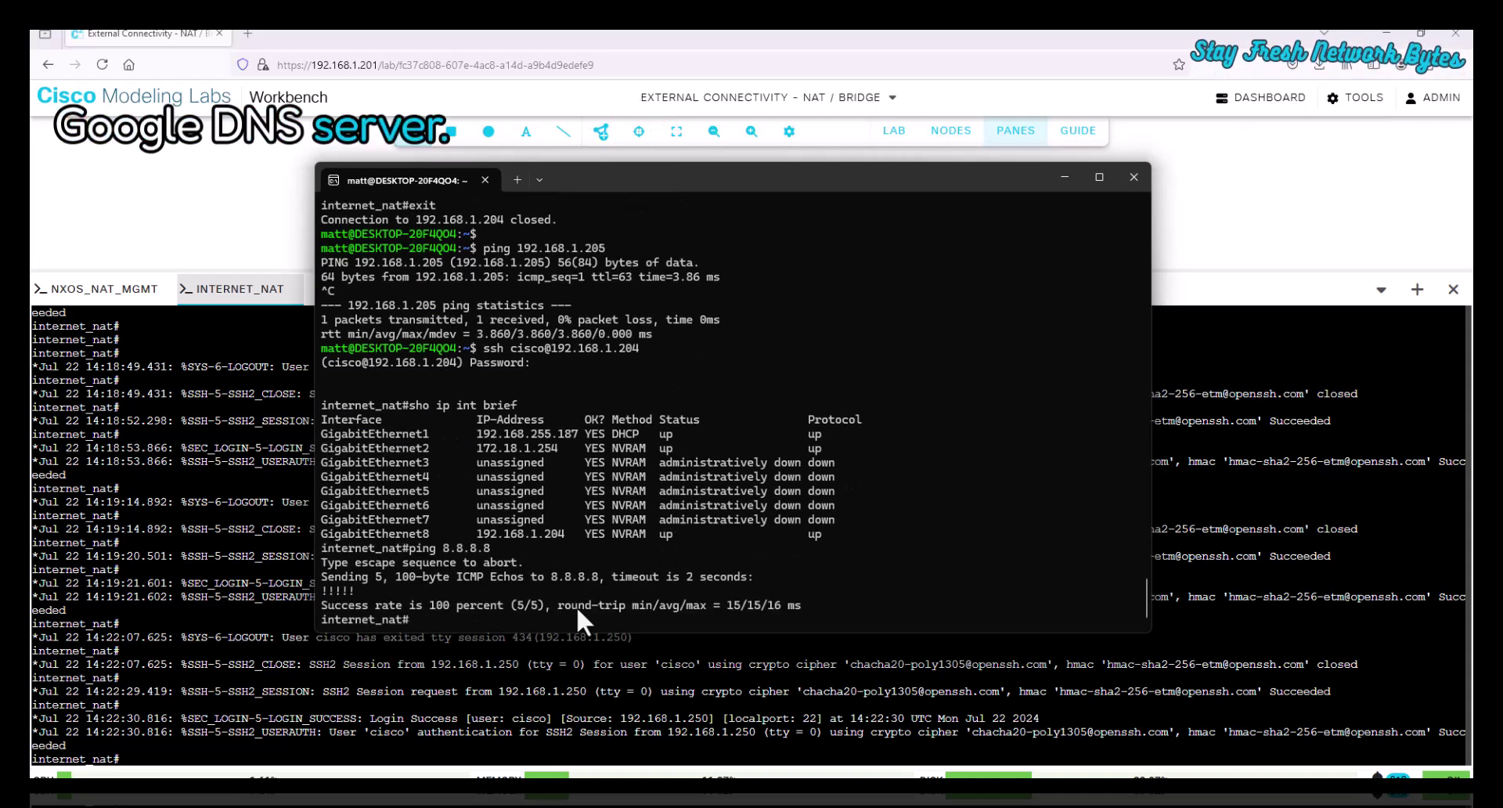
{"action": "type", "text": "ping "}
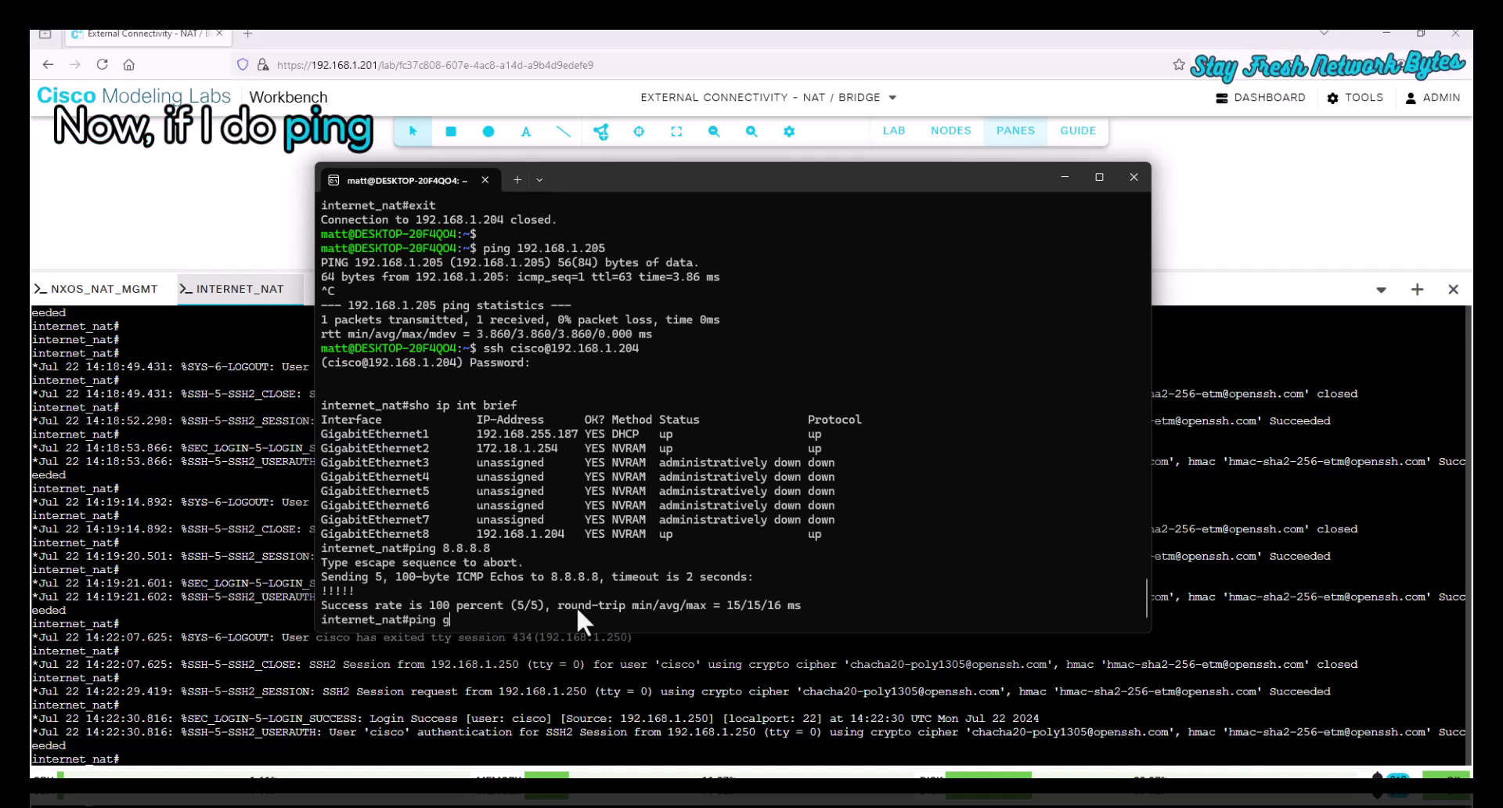
{"action": "type", "text": "google.com"}
{"action": "key", "text": "Return"}
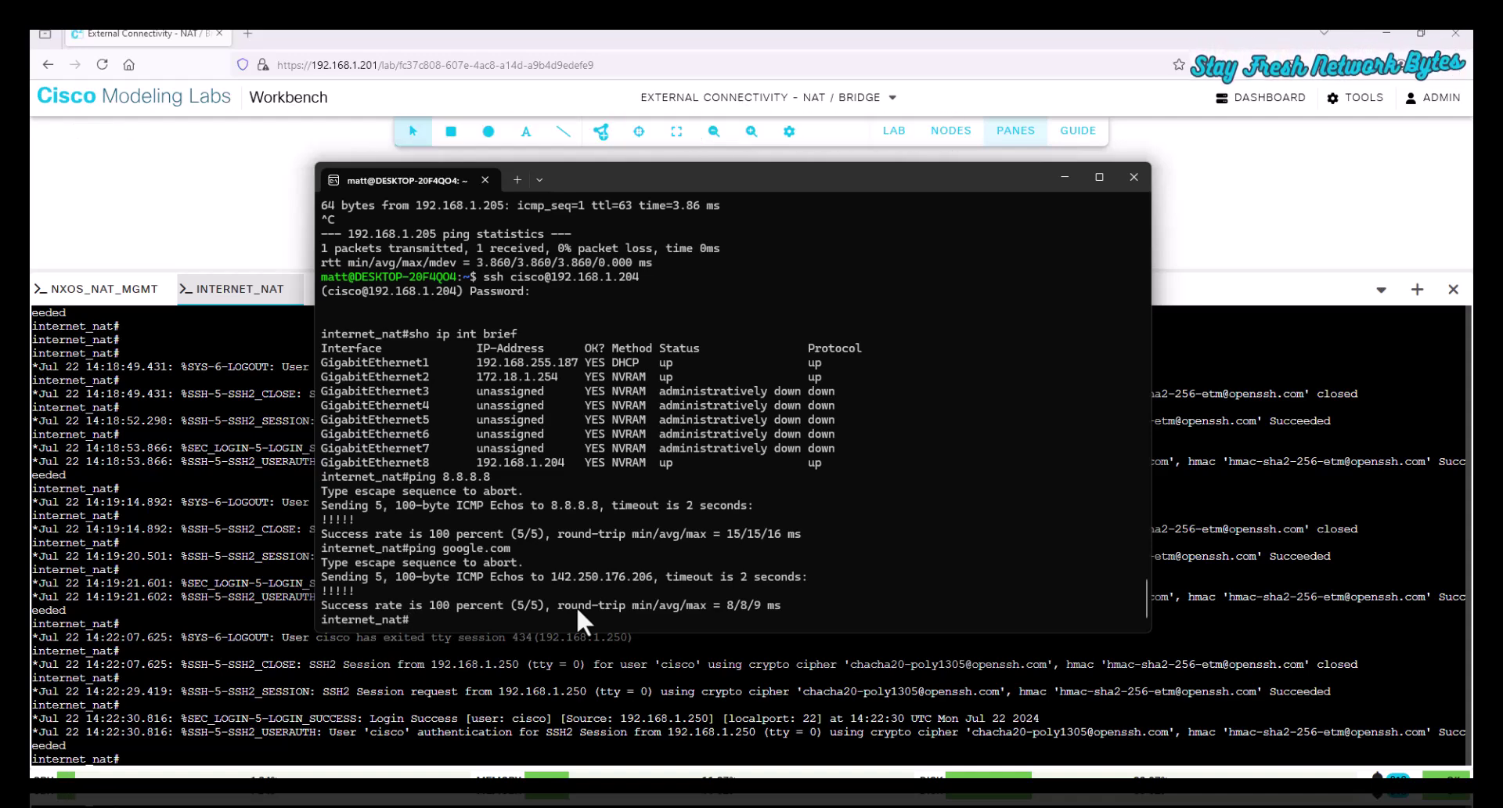
- Ping 8.8.8.8 and google.com through the management VRF; google.com fails to resolve
{"action": "type", "text": "ping vrf mana"}
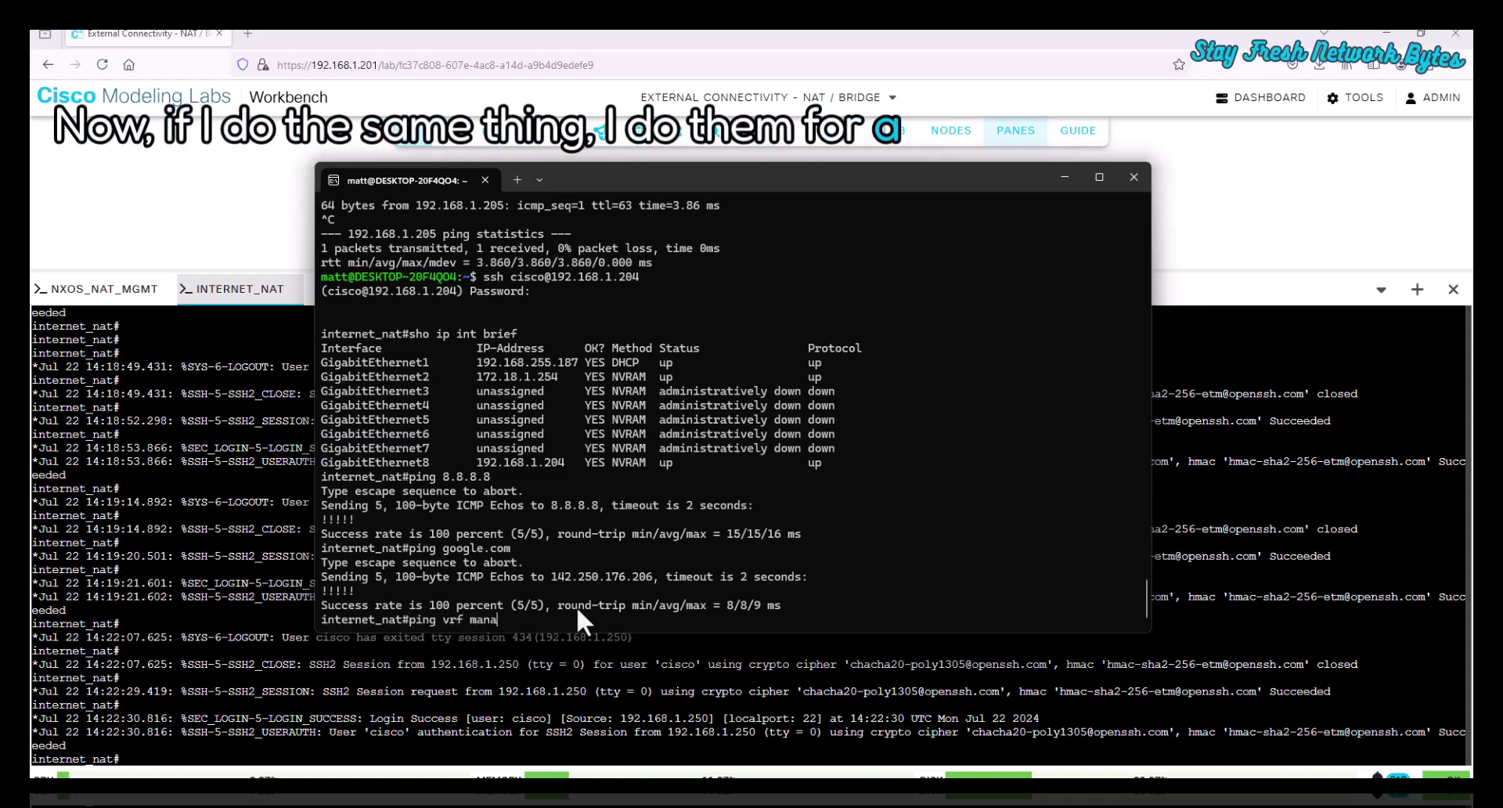
{"action": "type", "text": "gement 8.8.8.8"}
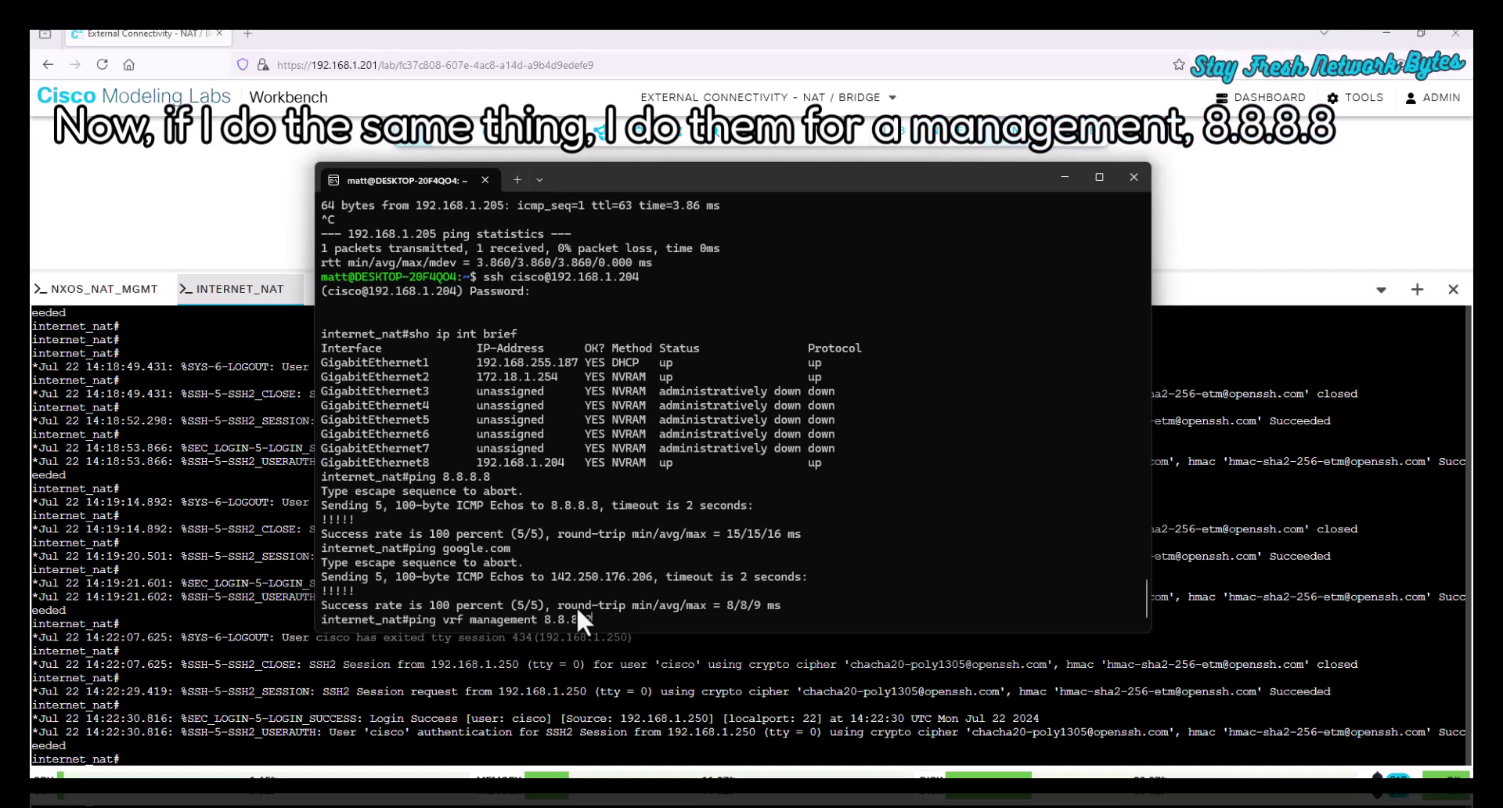
{"action": "key", "text": "Return"}
{"action": "type", "text": "ping vrf management 8.8"}
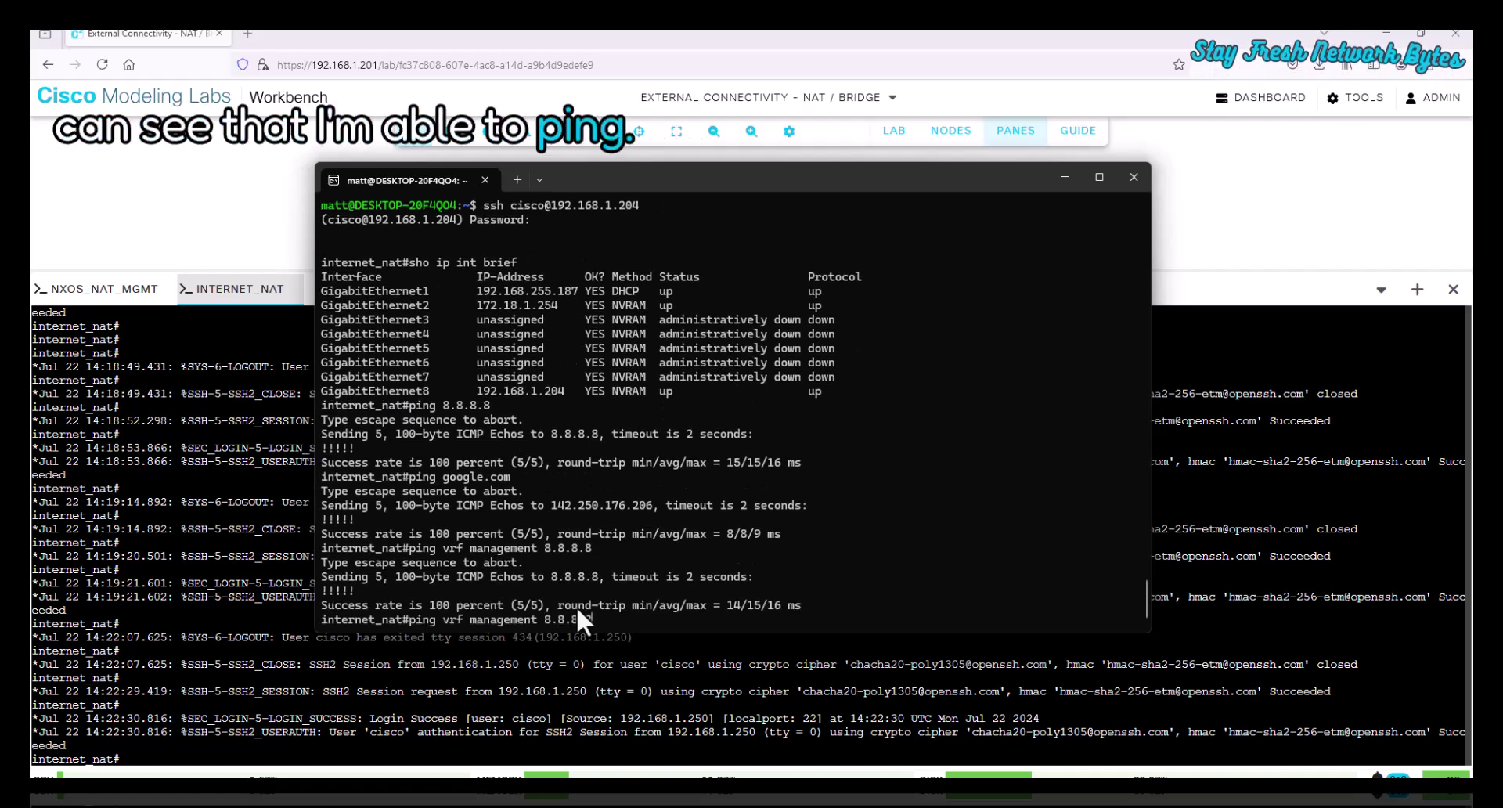
{"action": "key", "text": "BackSpace"}
{"action": "key", "text": "BackSpace"}
{"action": "key", "text": "BackSpace"}
{"action": "type", "text": "google.com"}
{"action": "key", "text": "Return"}
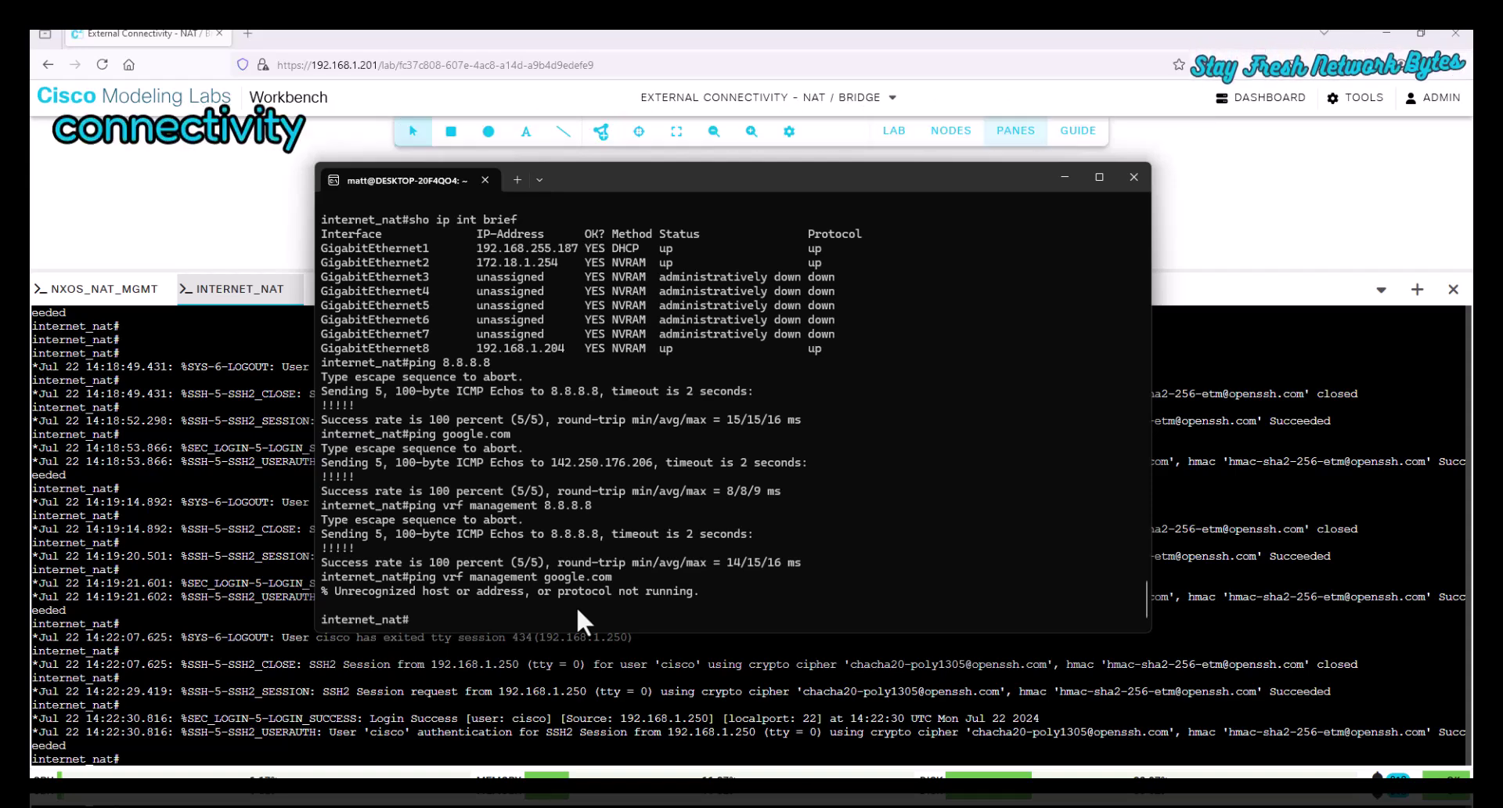
- Page through sho run to see access-list 10 for 172.18.1.0/24 and NAT overload on GigabitEthernet1
{"action": "type", "text": "sho run"}
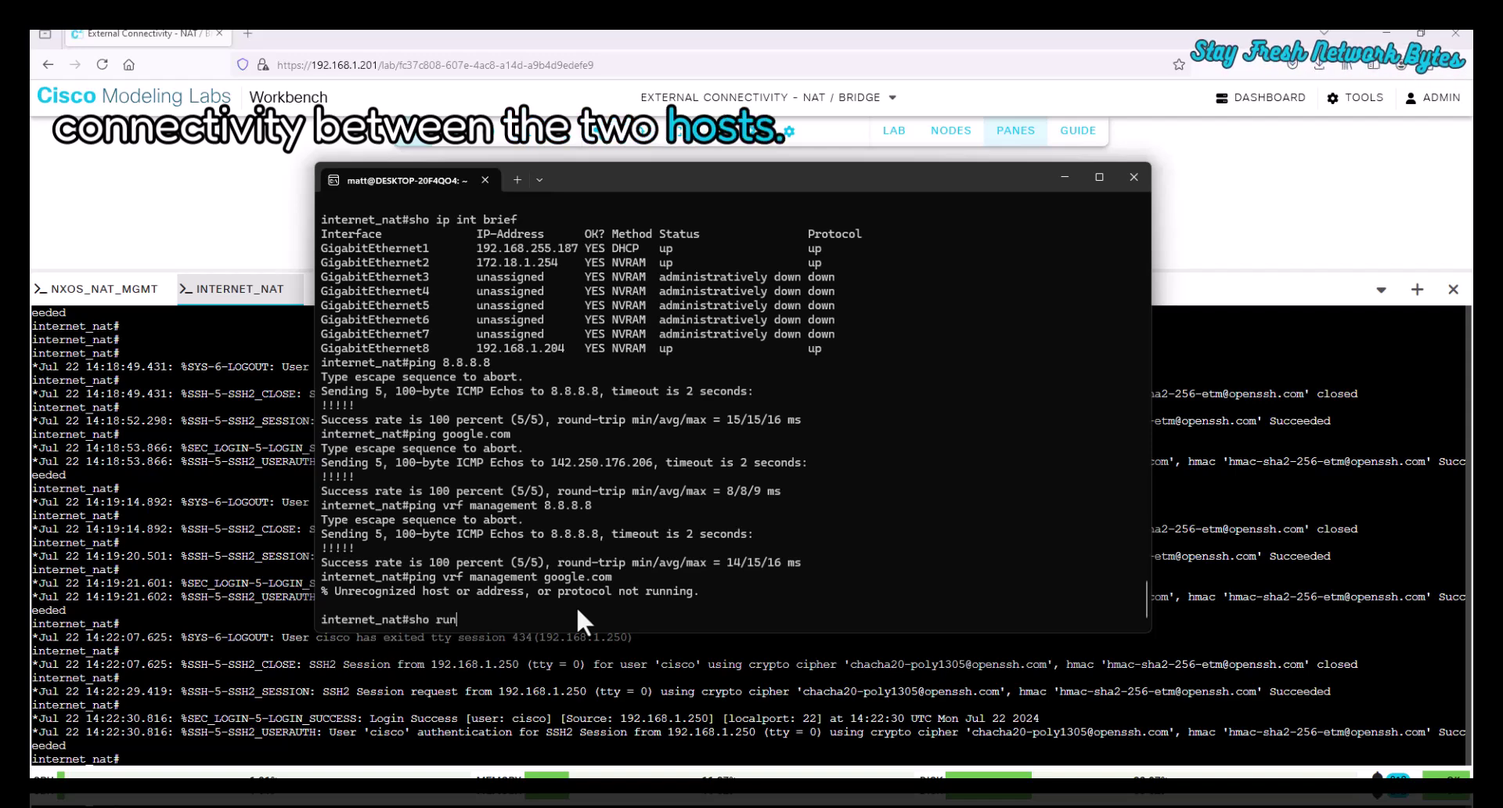
{"action": "key", "text": "BackSpace"}
{"action": "key", "text": "Return"}
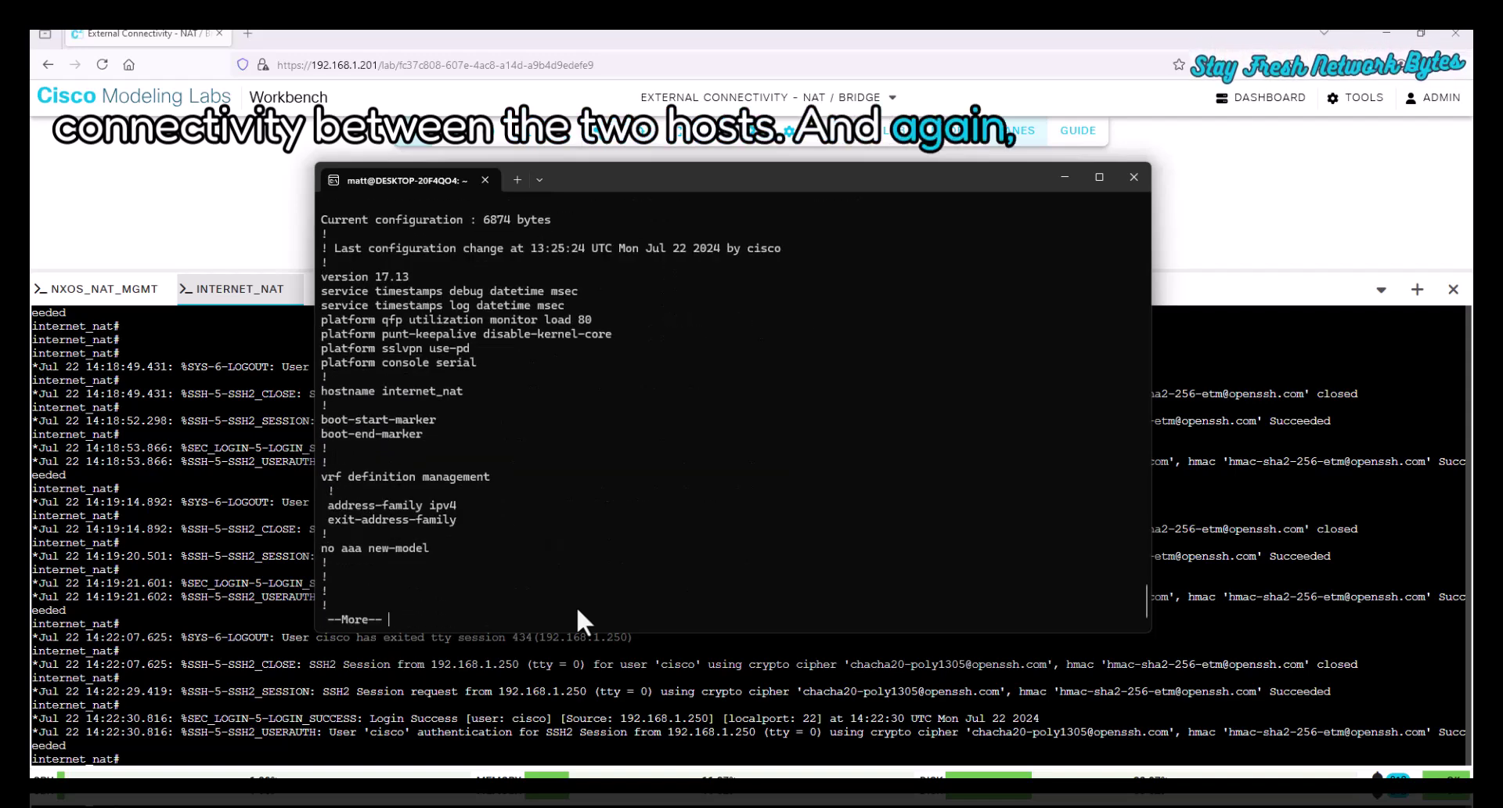
{"action": "key", "text": "space"}
{"action": "key", "text": "space"}
{"action": "key", "text": "space"}
{"action": "key", "text": "space"}
{"action": "key", "text": "space"}
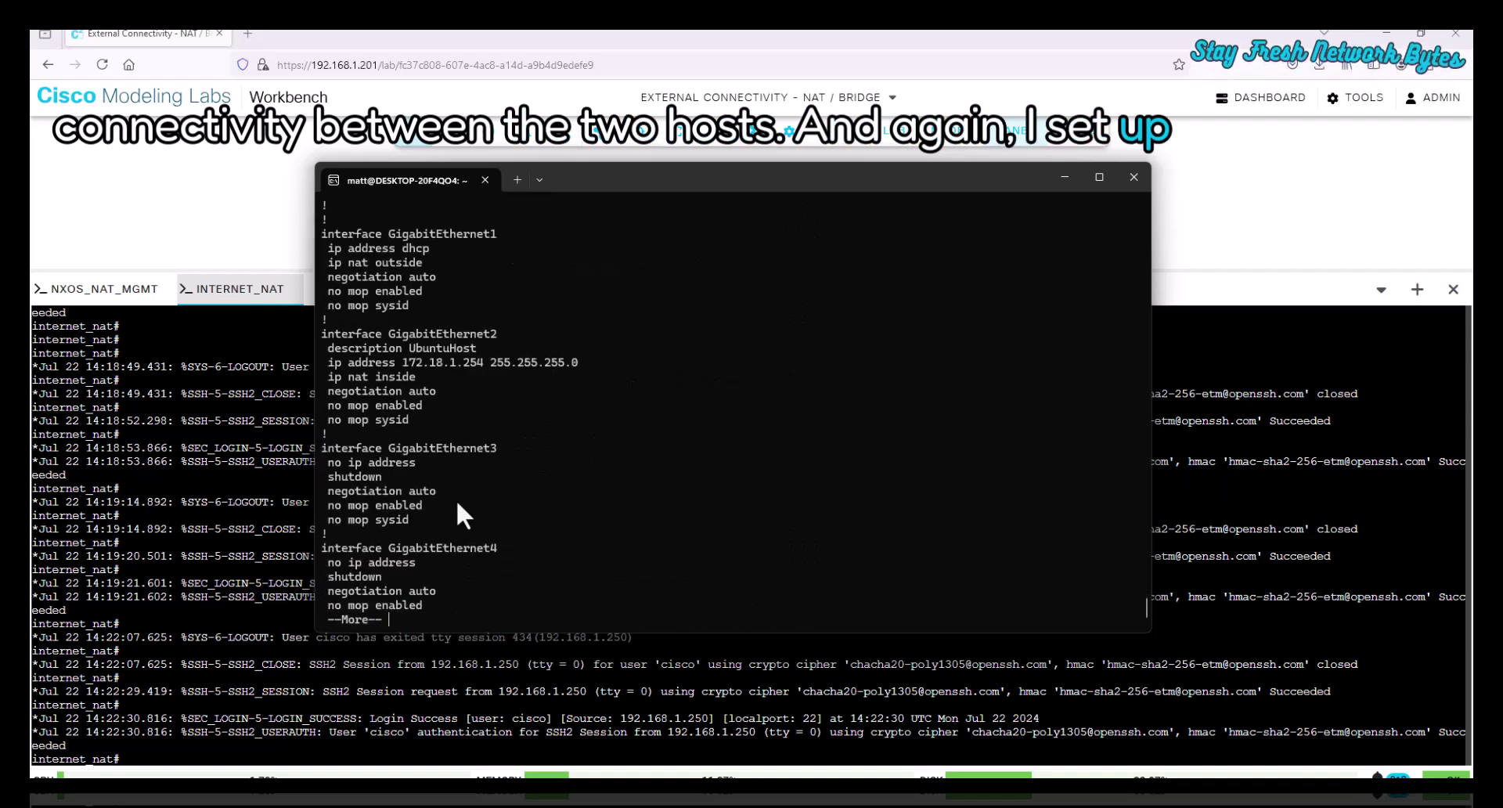
{"action": "scroll", "coordinate": [356, 337], "scroll_direction": "up", "scroll_amount": 2}
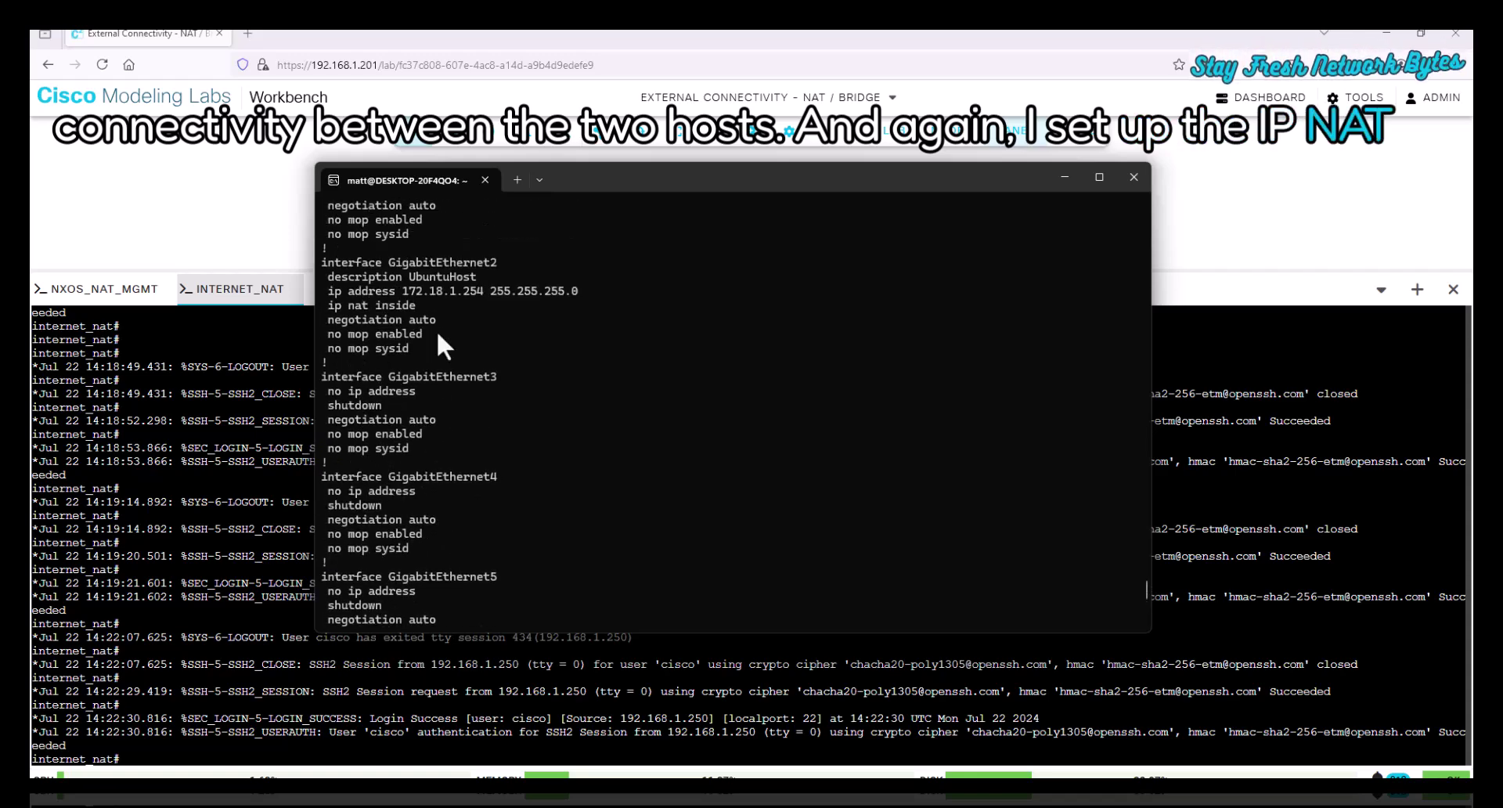
{"action": "scroll", "coordinate": [420, 322], "scroll_direction": "up", "scroll_amount": 1}
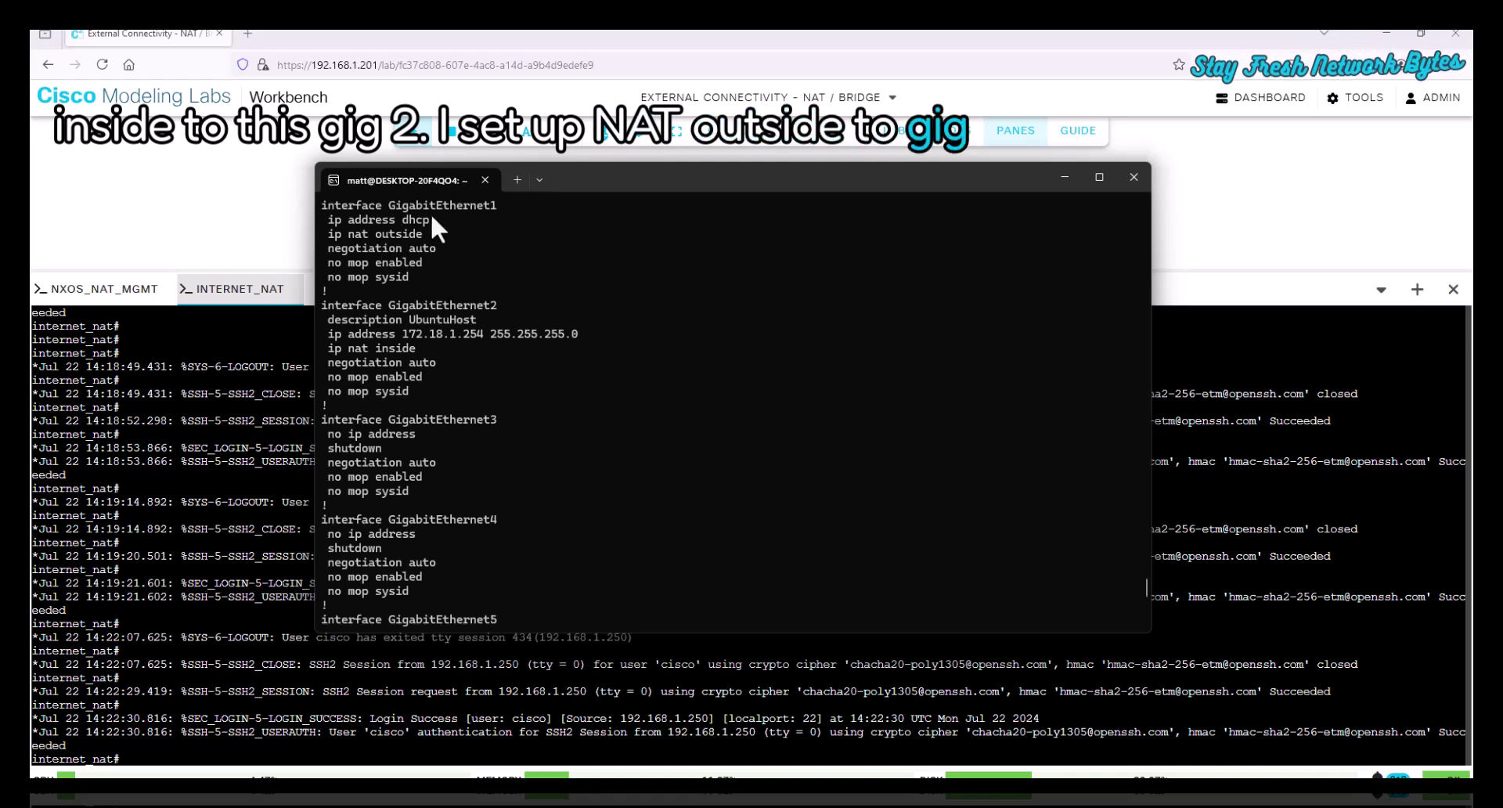
{"action": "scroll", "coordinate": [440, 346], "scroll_direction": "down", "scroll_amount": 8}
{"action": "scroll", "coordinate": [440, 346], "scroll_direction": "down", "scroll_amount": 1}
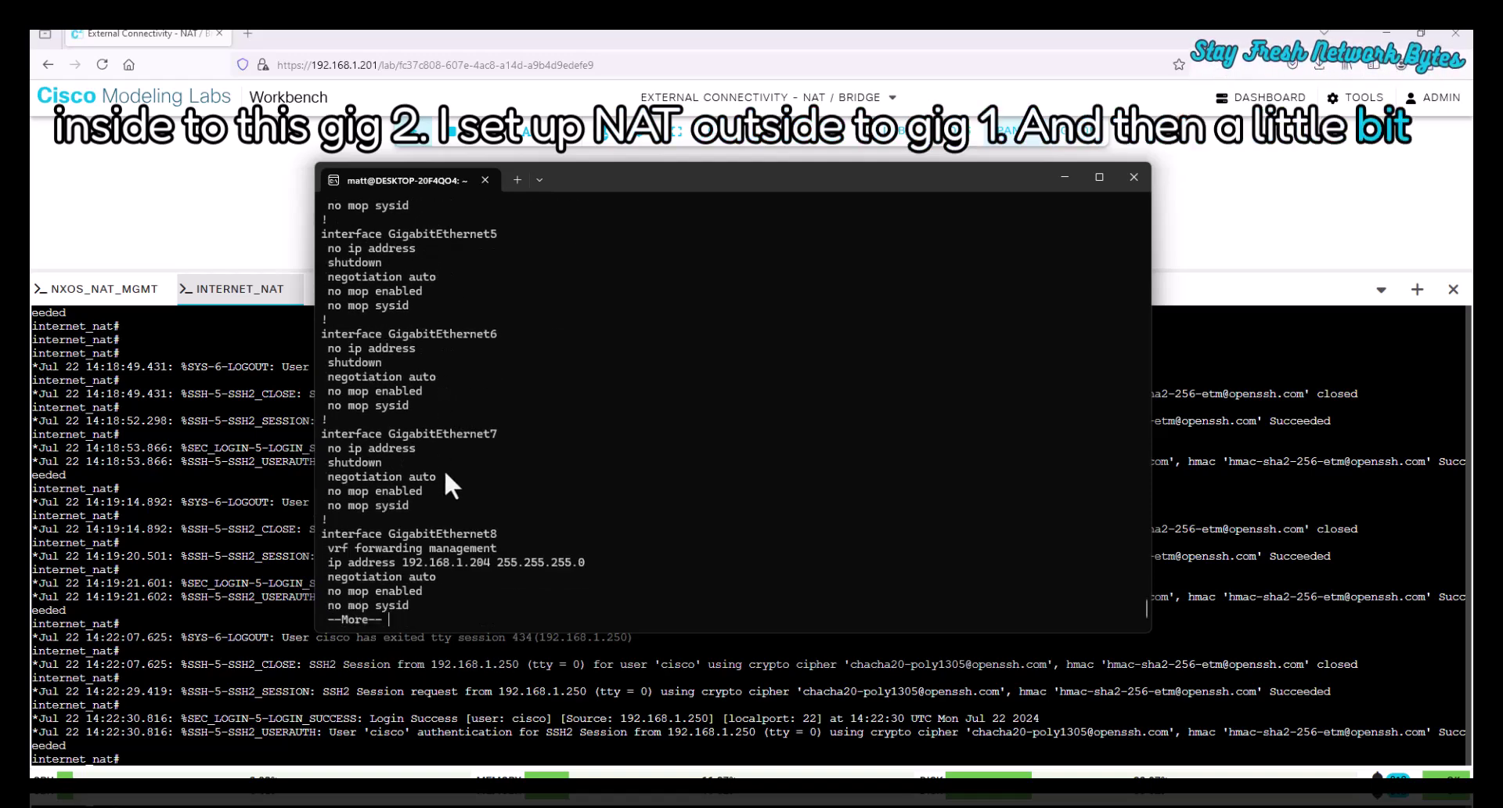
{"action": "key", "text": "space"}
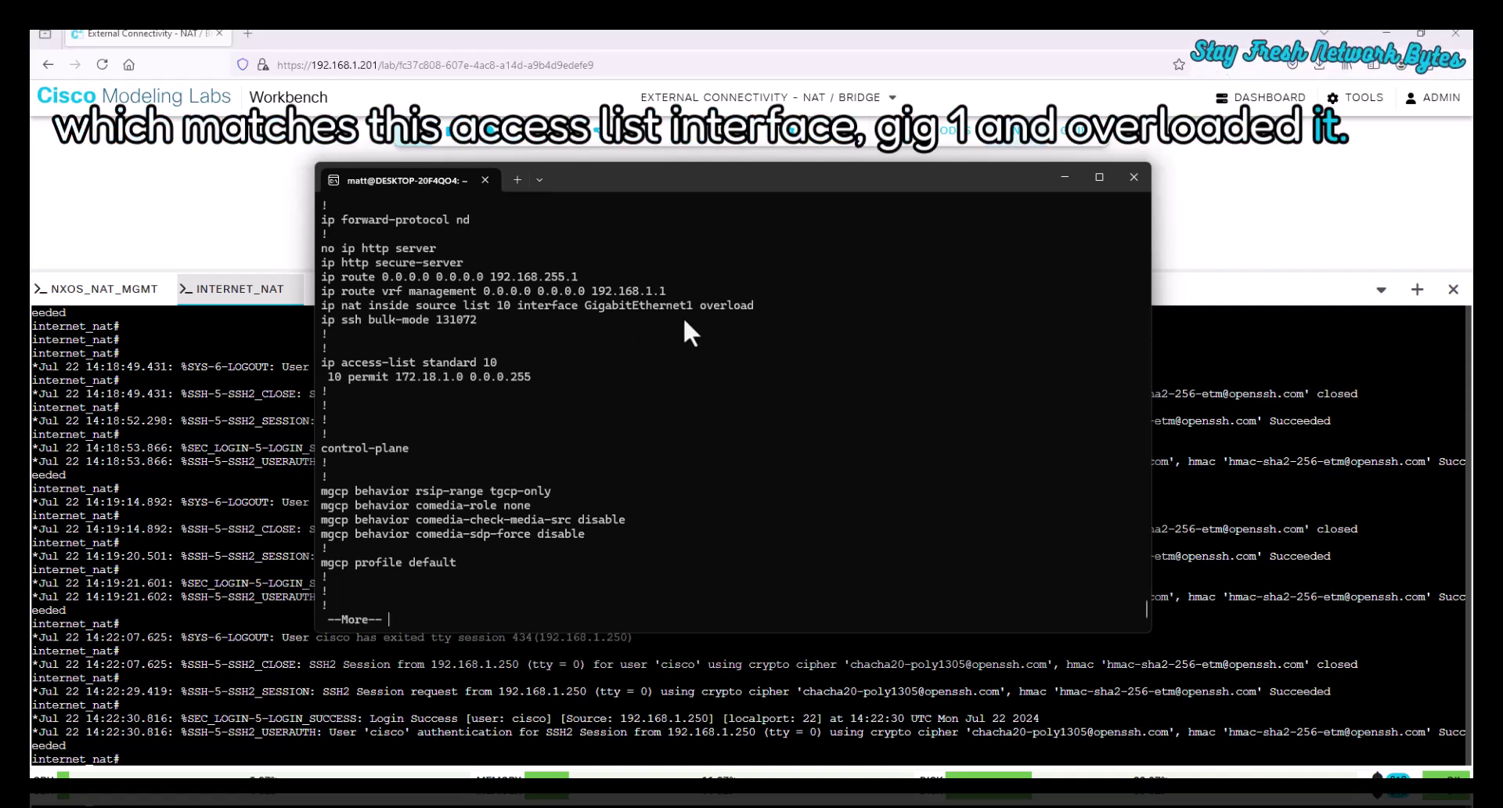
{"action": "key", "text": "q"}
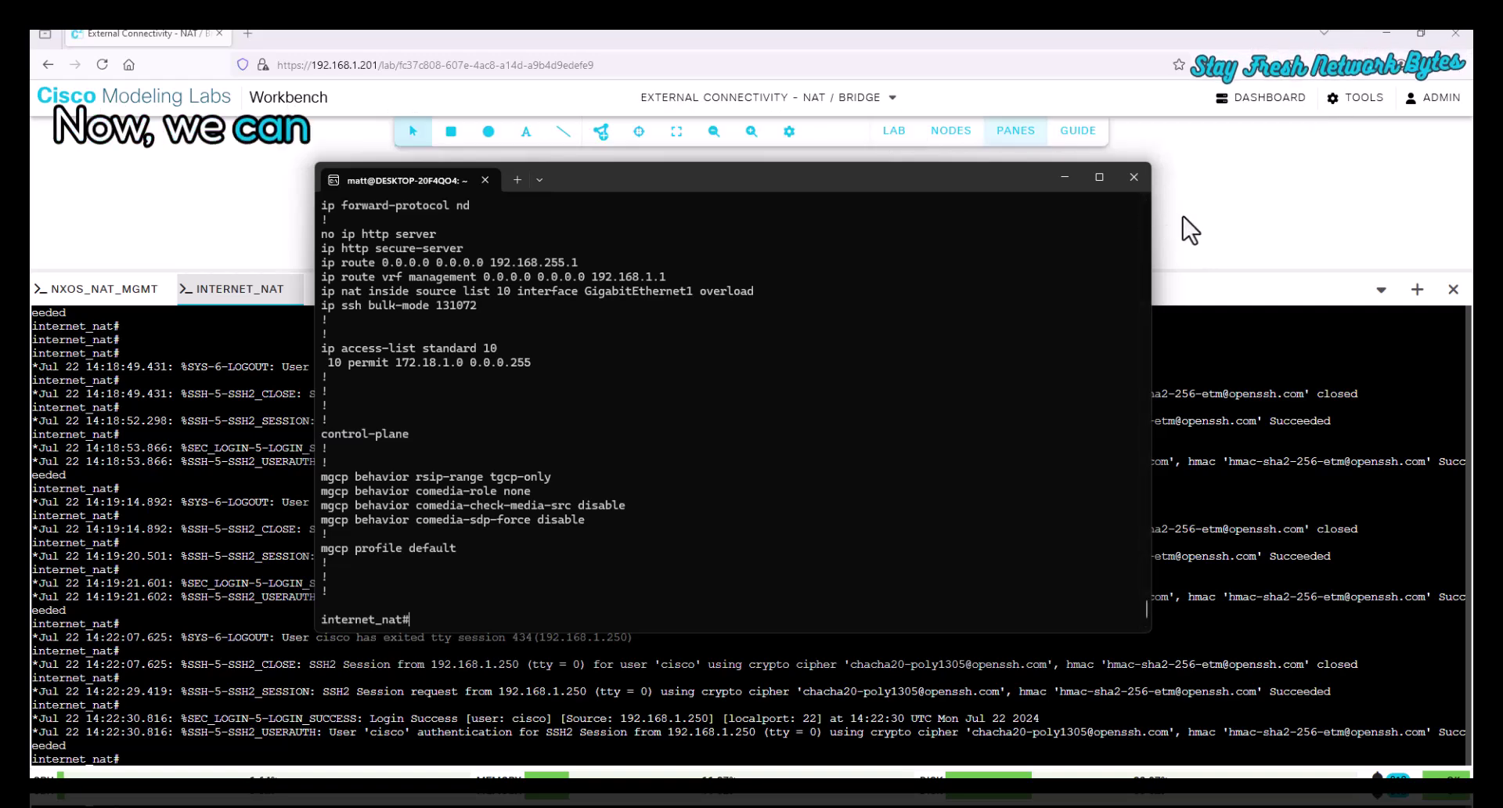
- Close the SSH terminal and open a console session to ubuntu_host-Nat
{"action": "left_click", "coordinate": [1253, 282]}
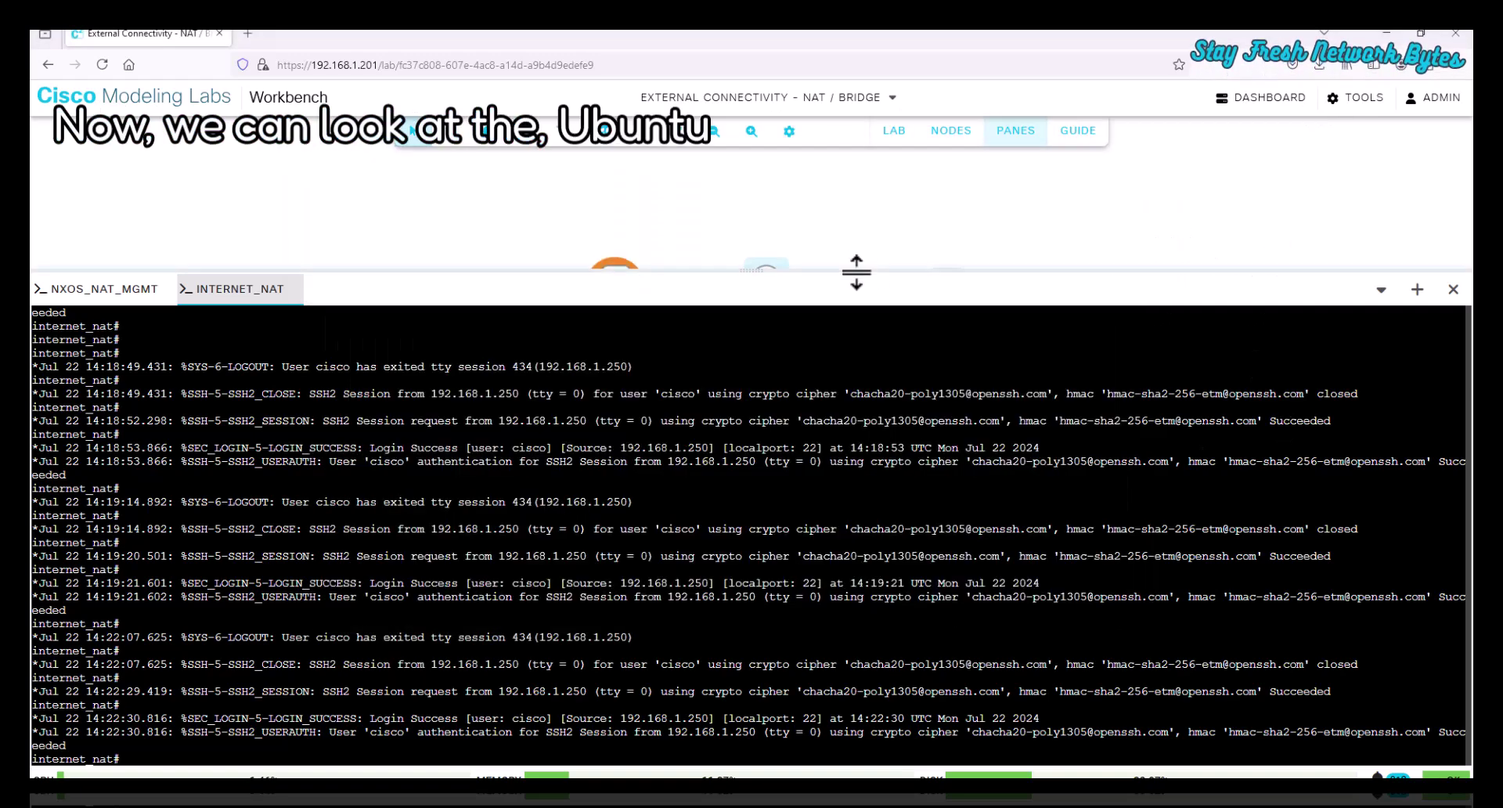
{"action": "left_click_drag", "start_coordinate": [752, 270], "coordinate": [772, 379]}
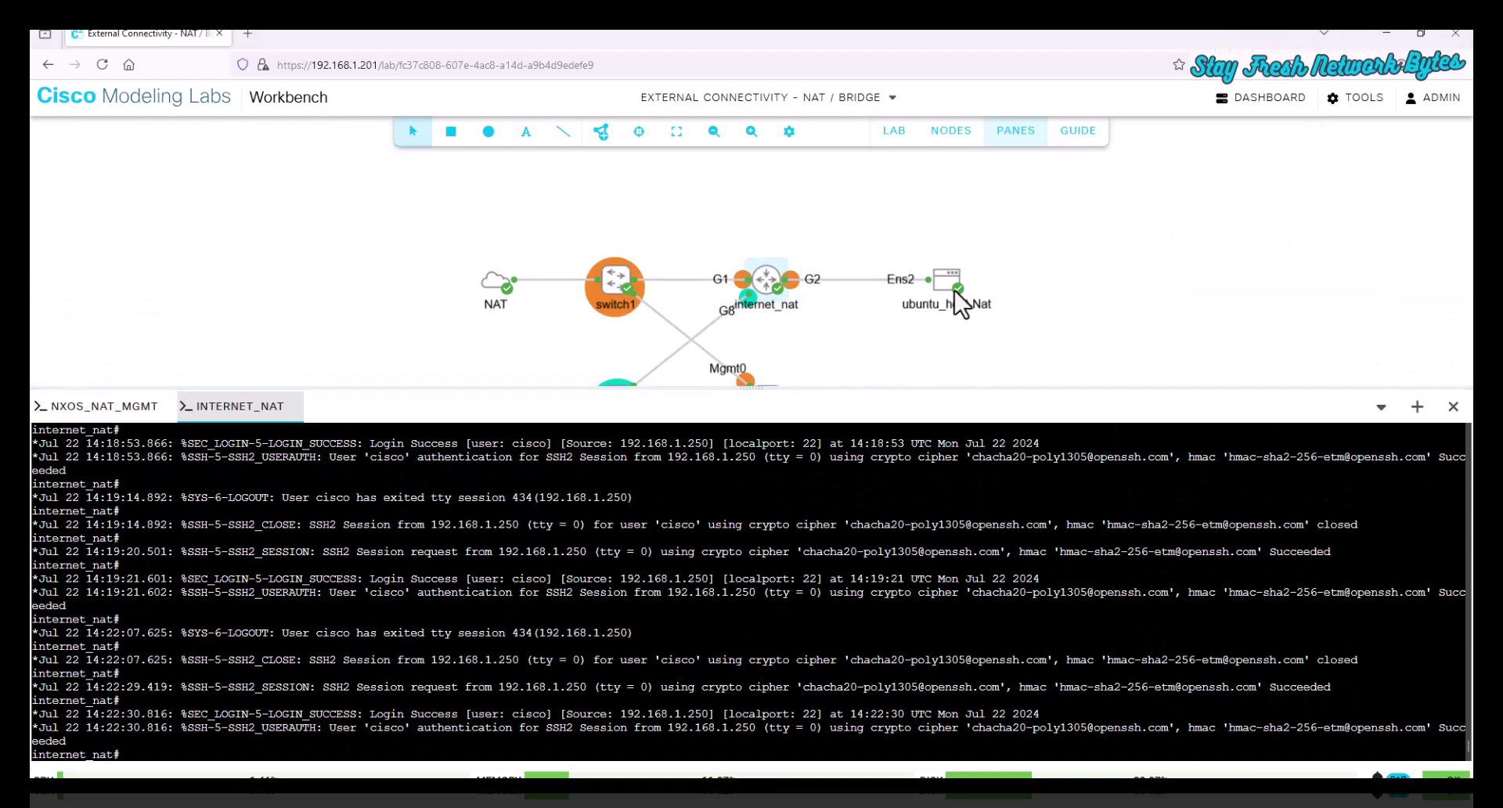
{"action": "left_click", "coordinate": [954, 284]}
{"action": "left_click", "coordinate": [1000, 462]}
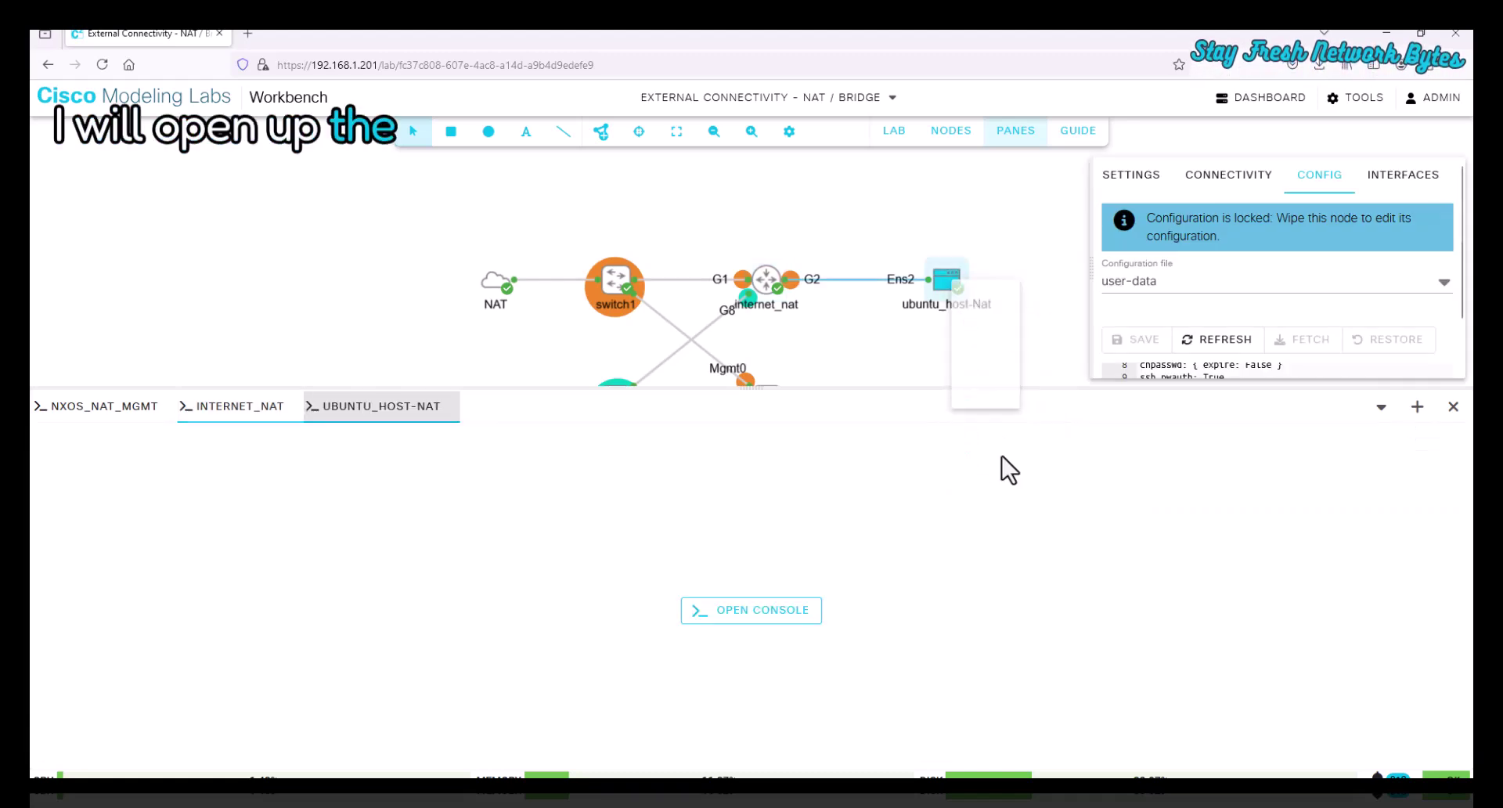
{"action": "left_click", "coordinate": [763, 615]}
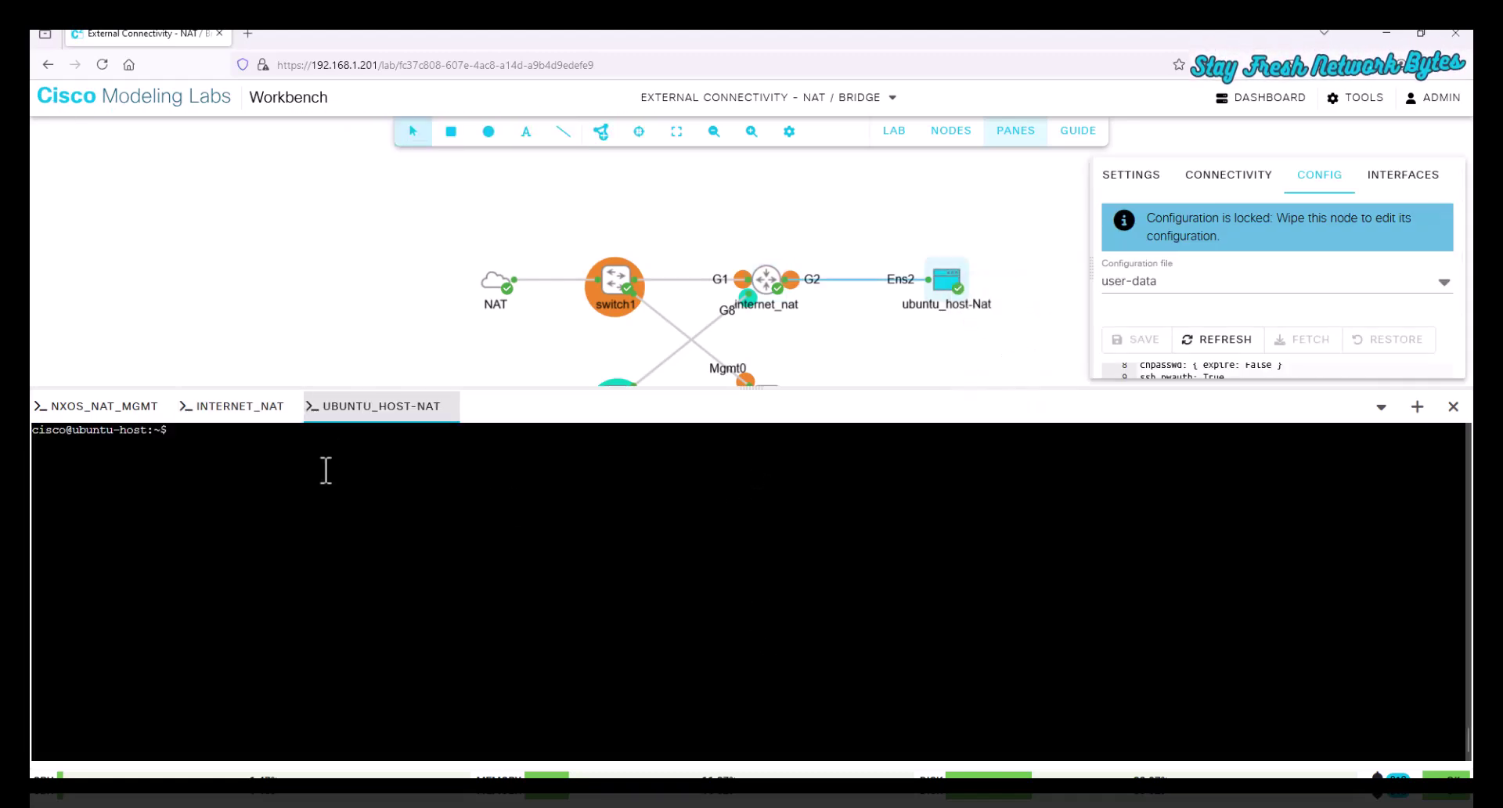
- Check 172.18.1.100/24 with ip a, ping google.com, then run sudo apt update
{"action": "type", "text": "i"}
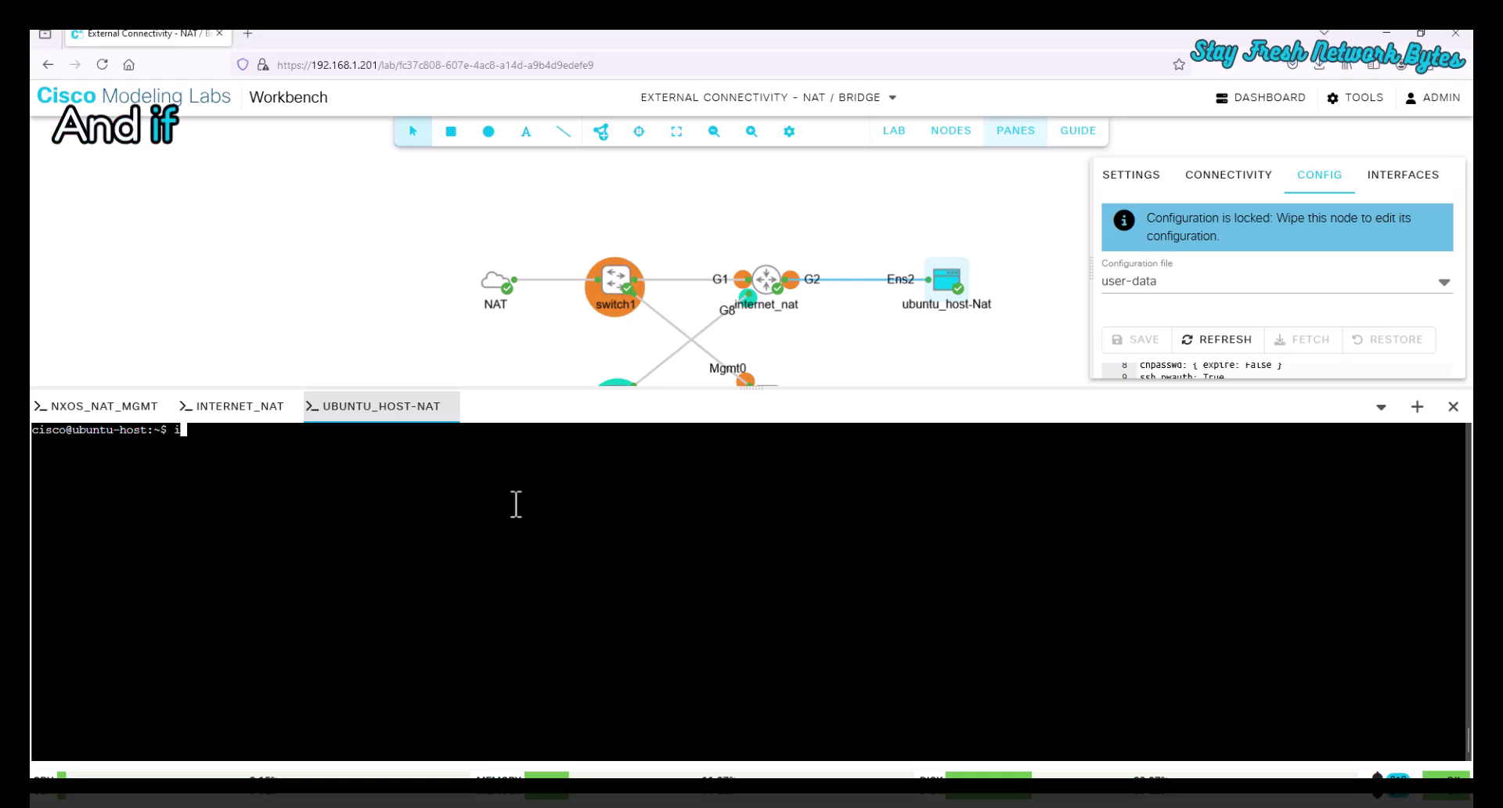
{"action": "type", "text": "p a"}
{"action": "key", "text": "Return"}
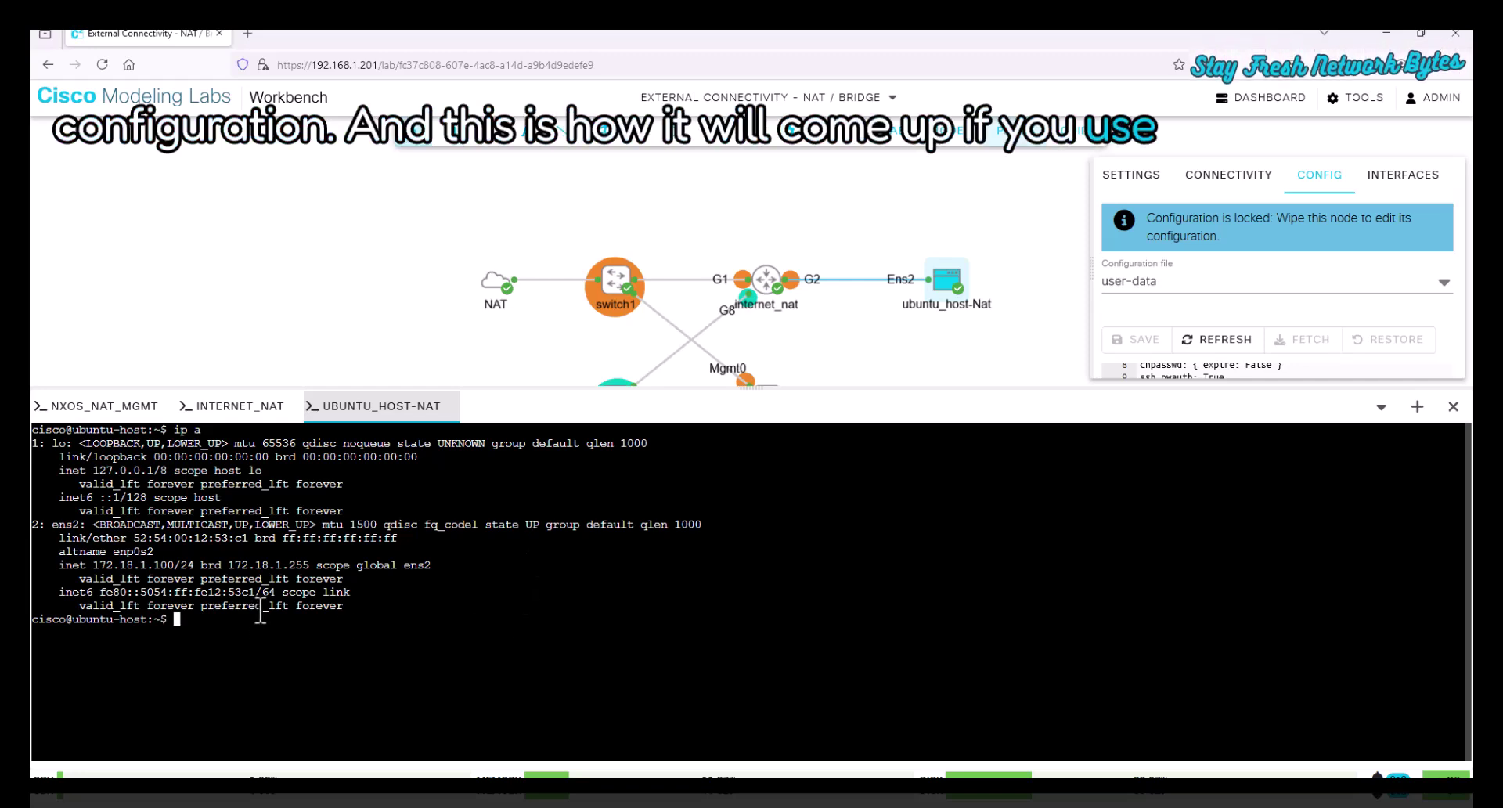
{"action": "type", "text": "ping go"}
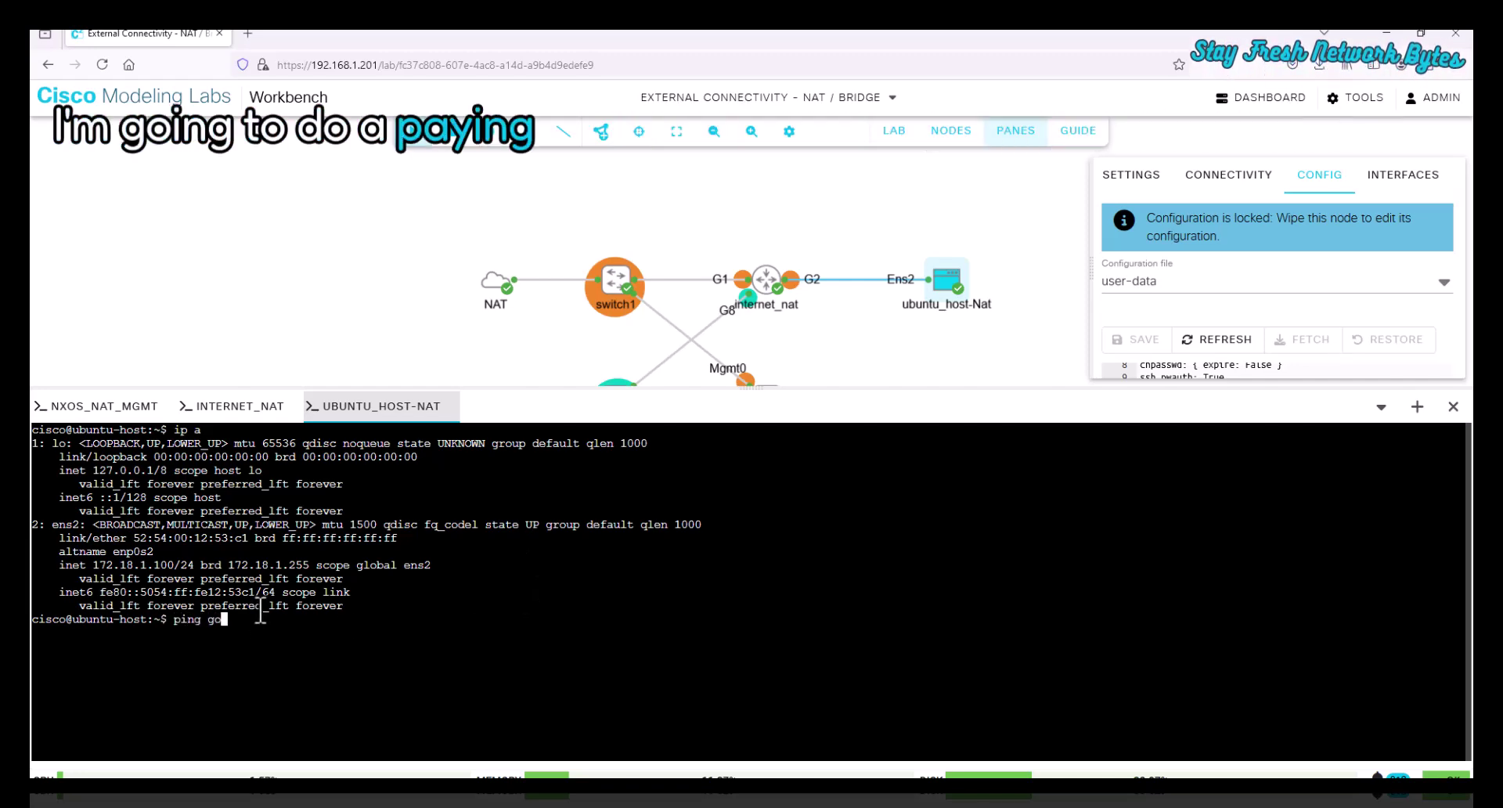
{"action": "type", "text": "ogle.com"}
{"action": "key", "text": "Return"}
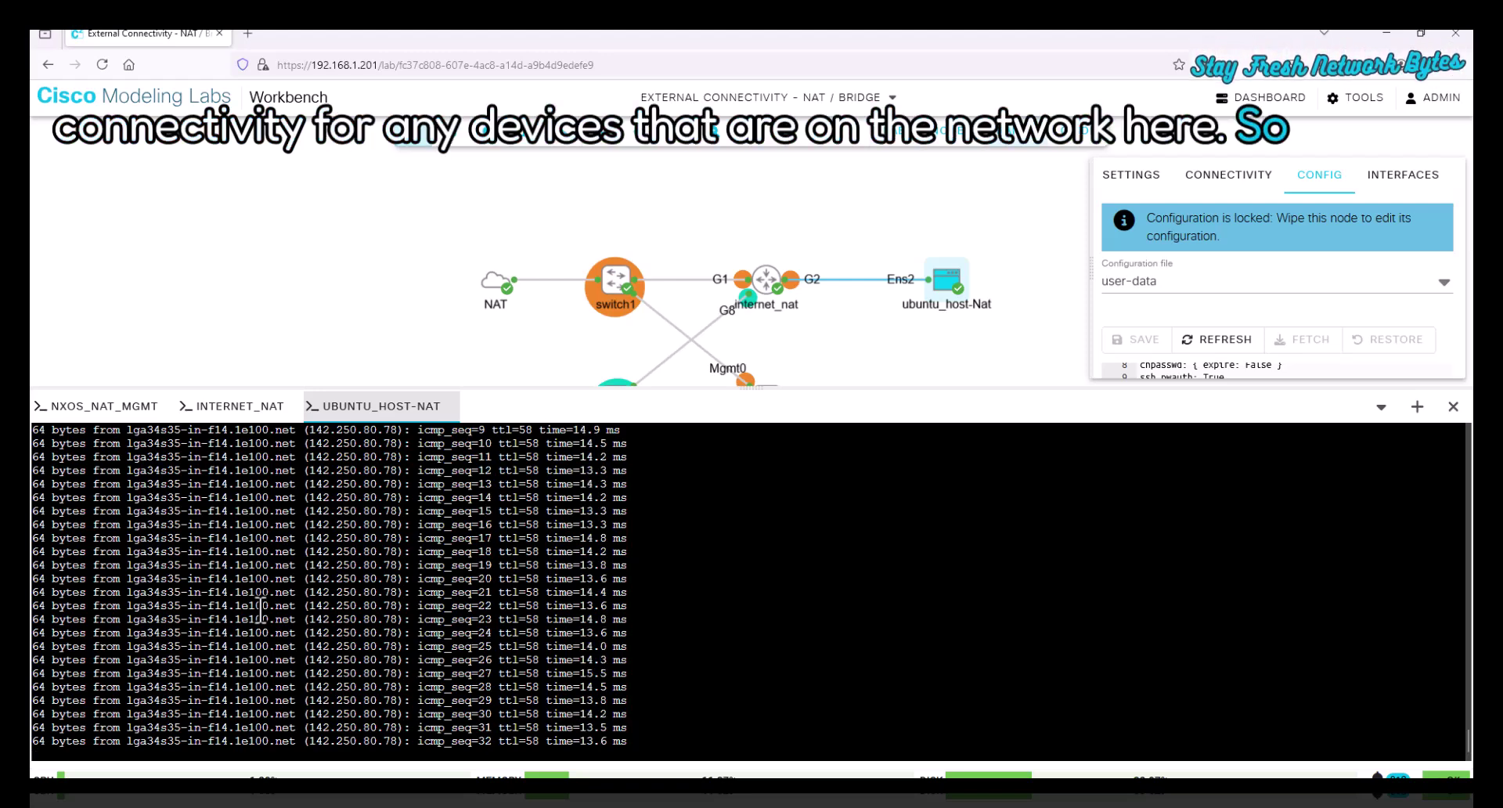
{"action": "key", "text": "ctrl+c"}
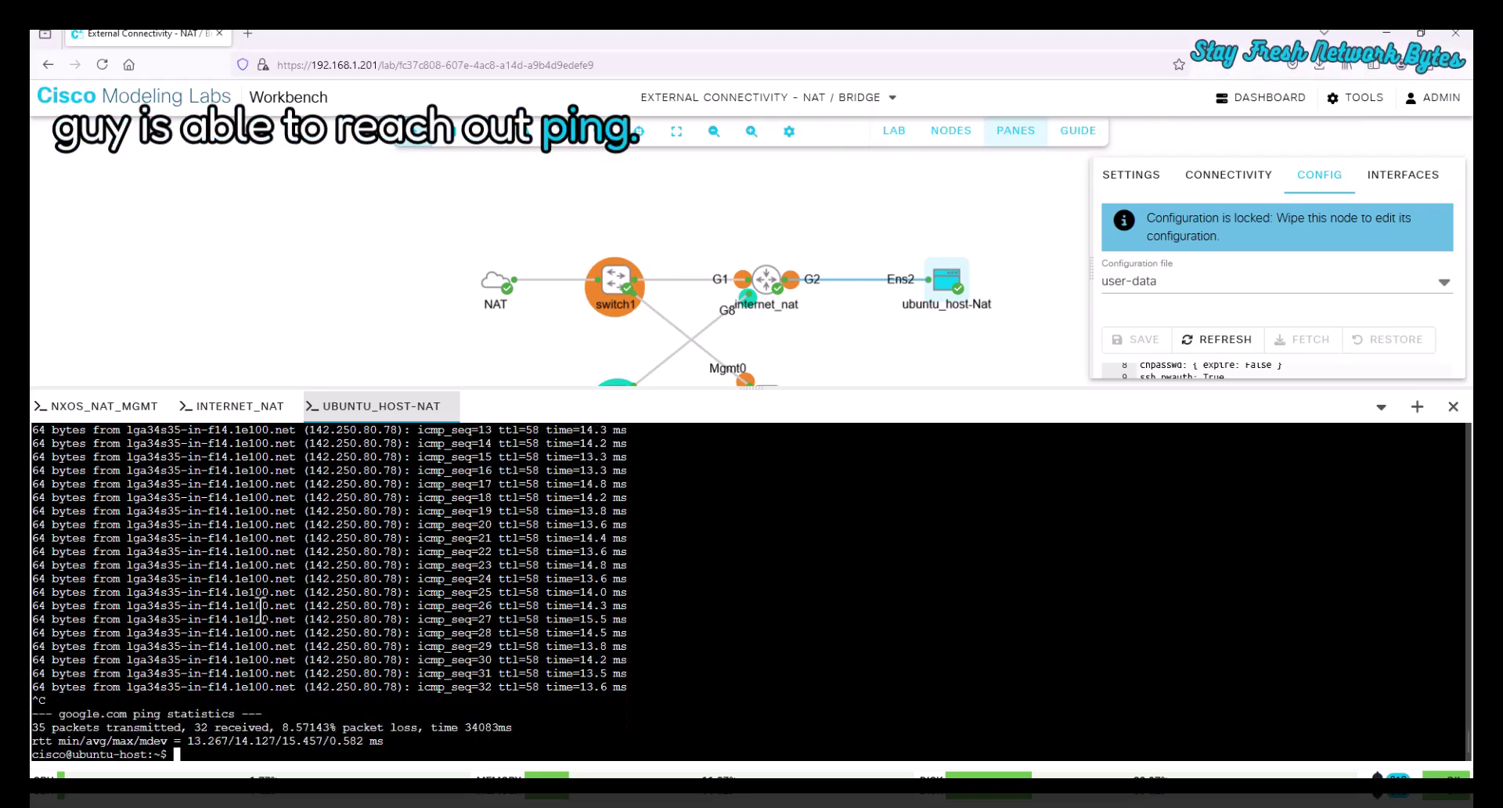
{"action": "type", "text": "sudo"}
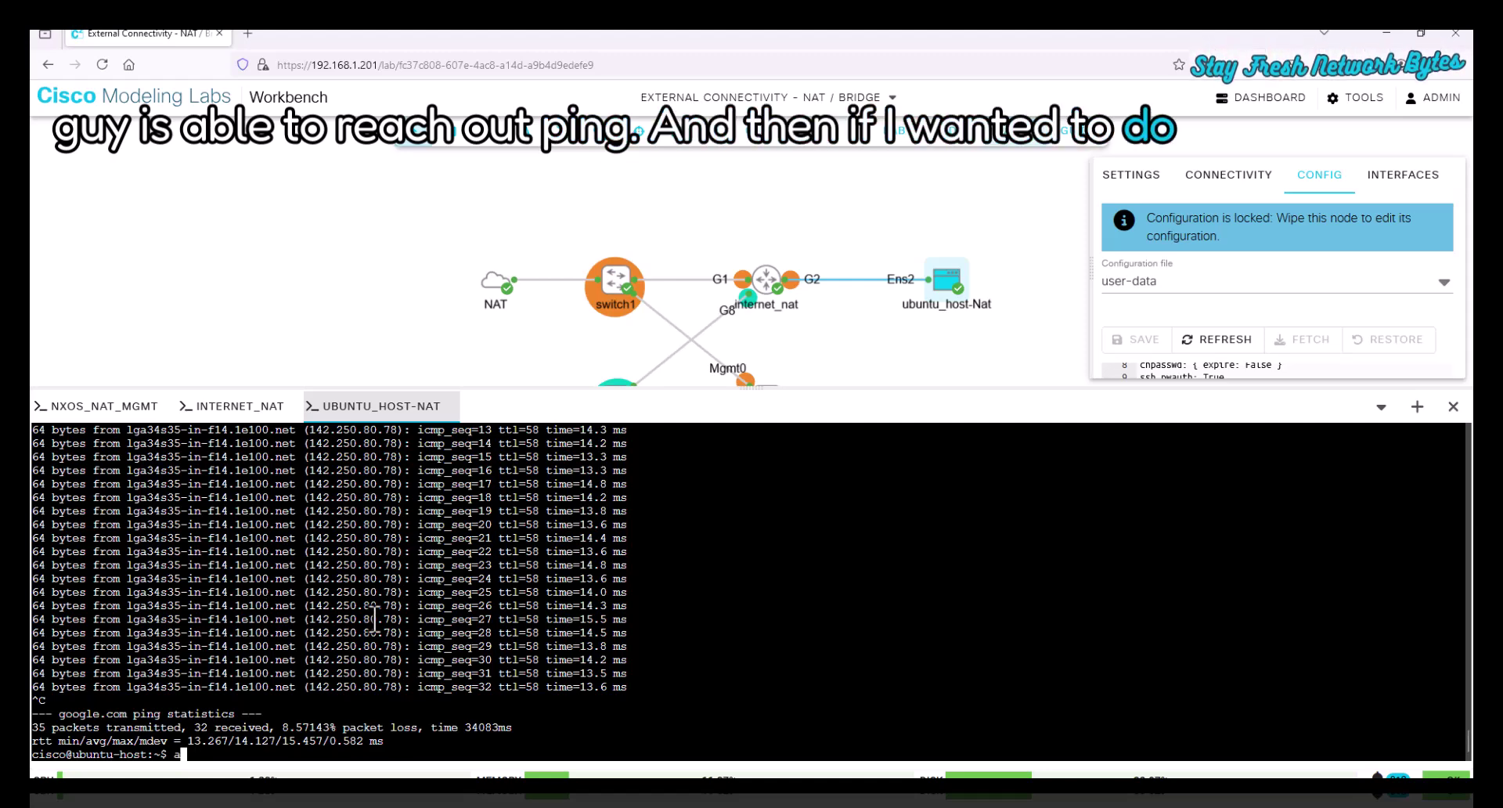
{"action": "type", "text": " apt "}
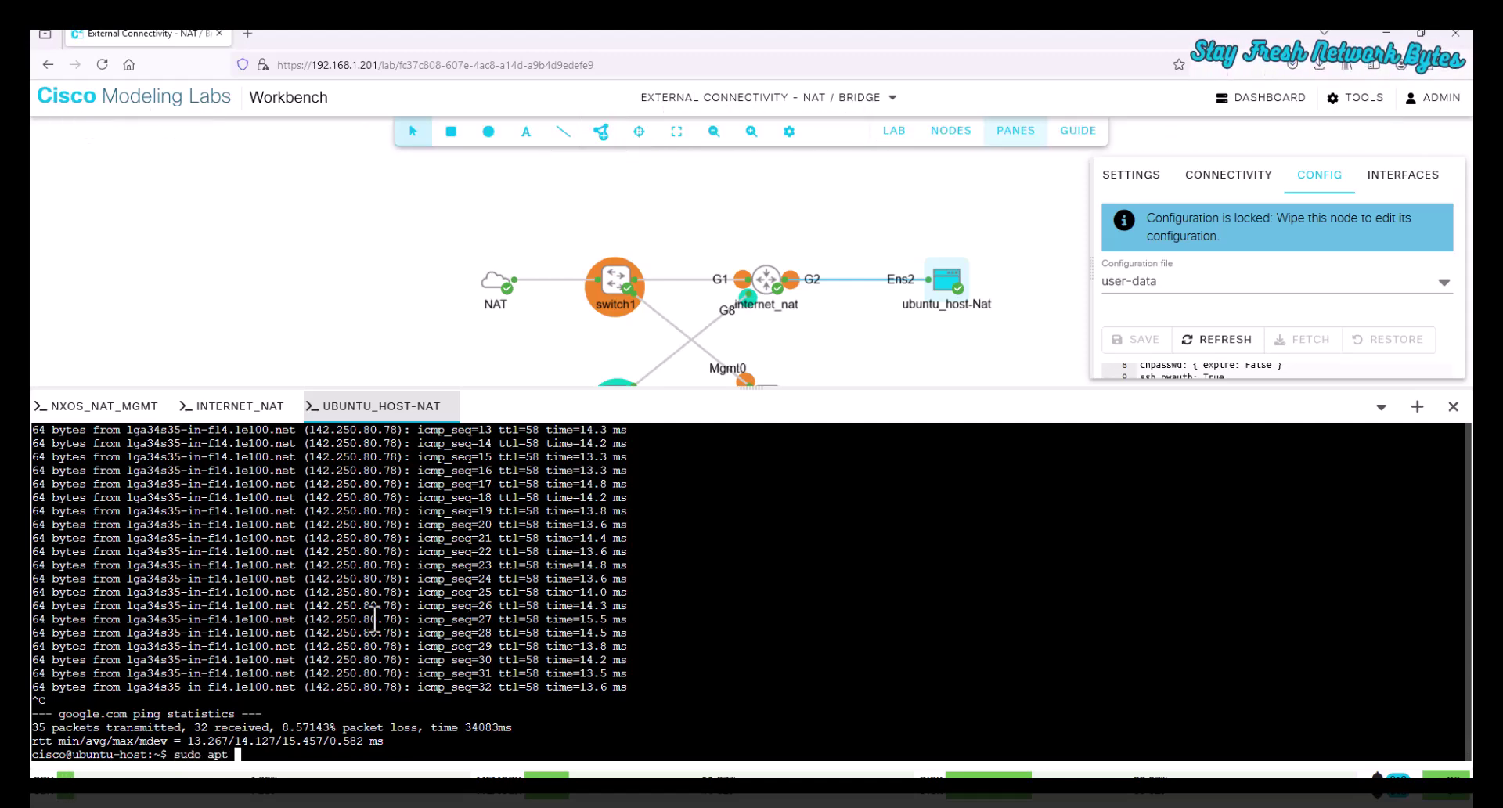
{"action": "type", "text": "update"}
{"action": "key", "text": "Return"}
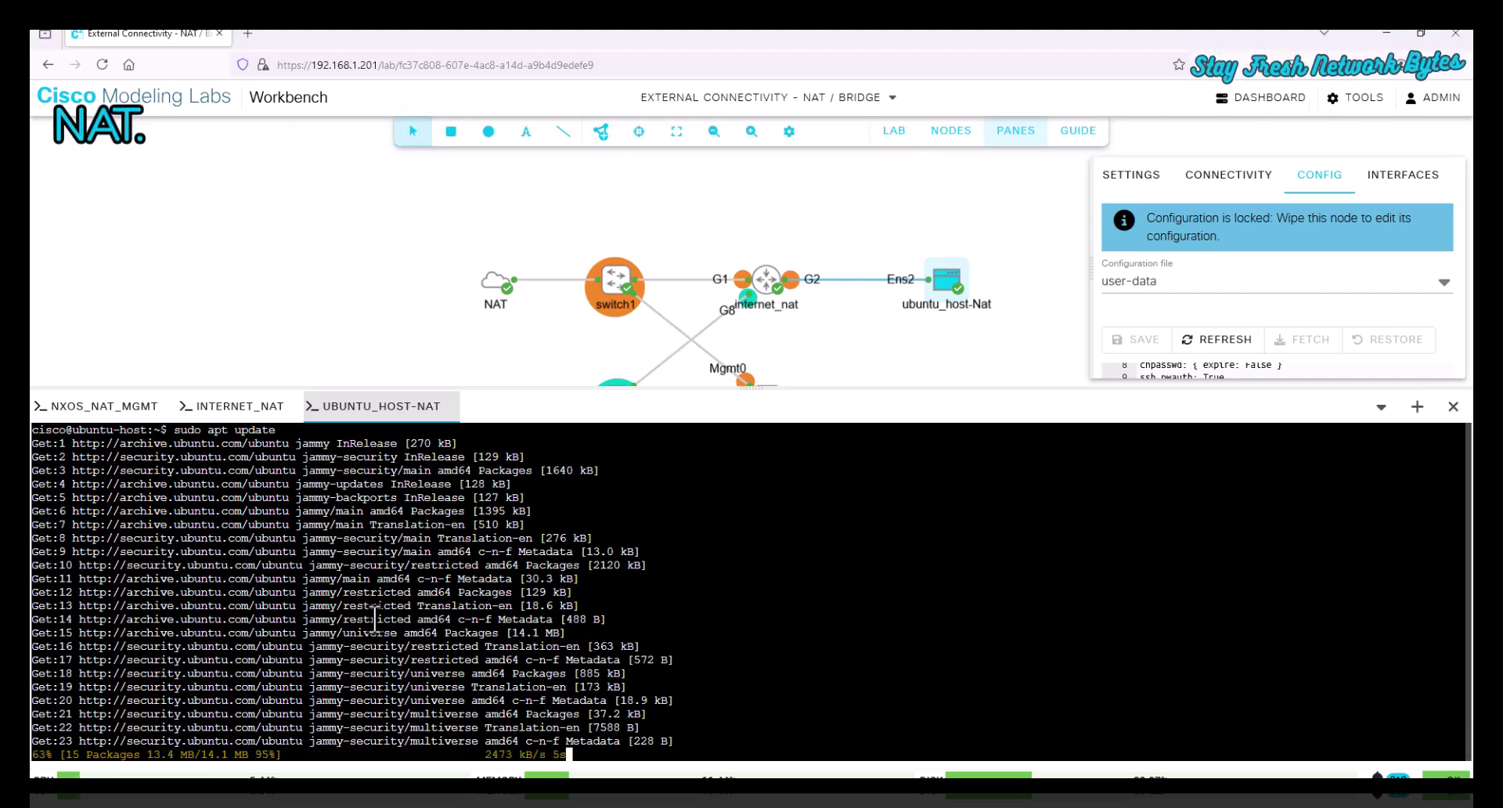
- Open a console to the nxos_nat_mgmt switch and scroll through its running configuration
{"action": "left_click", "coordinate": [869, 341]}
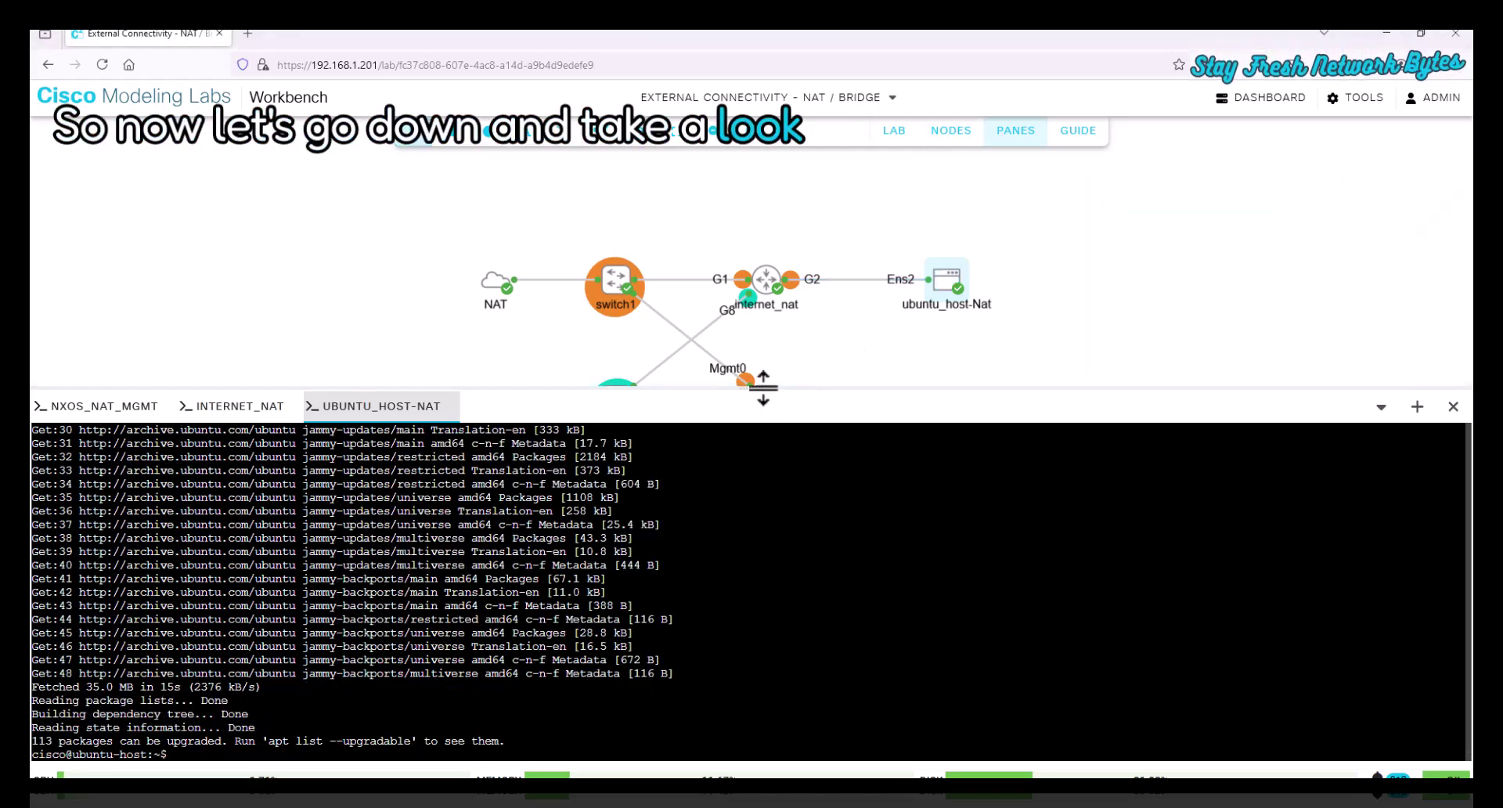
{"action": "left_click", "coordinate": [1453, 406]}
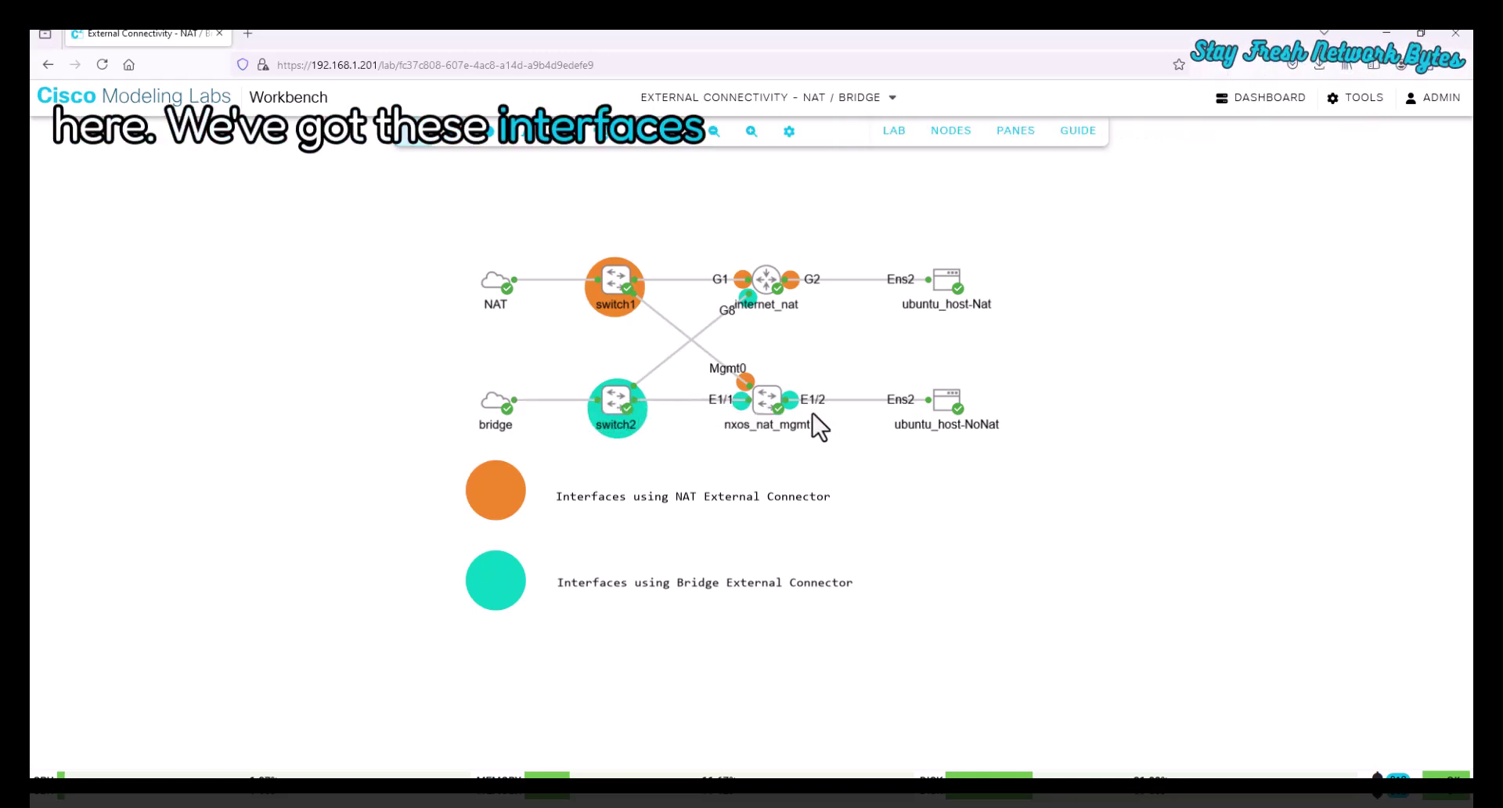
{"action": "right_click", "coordinate": [759, 397]}
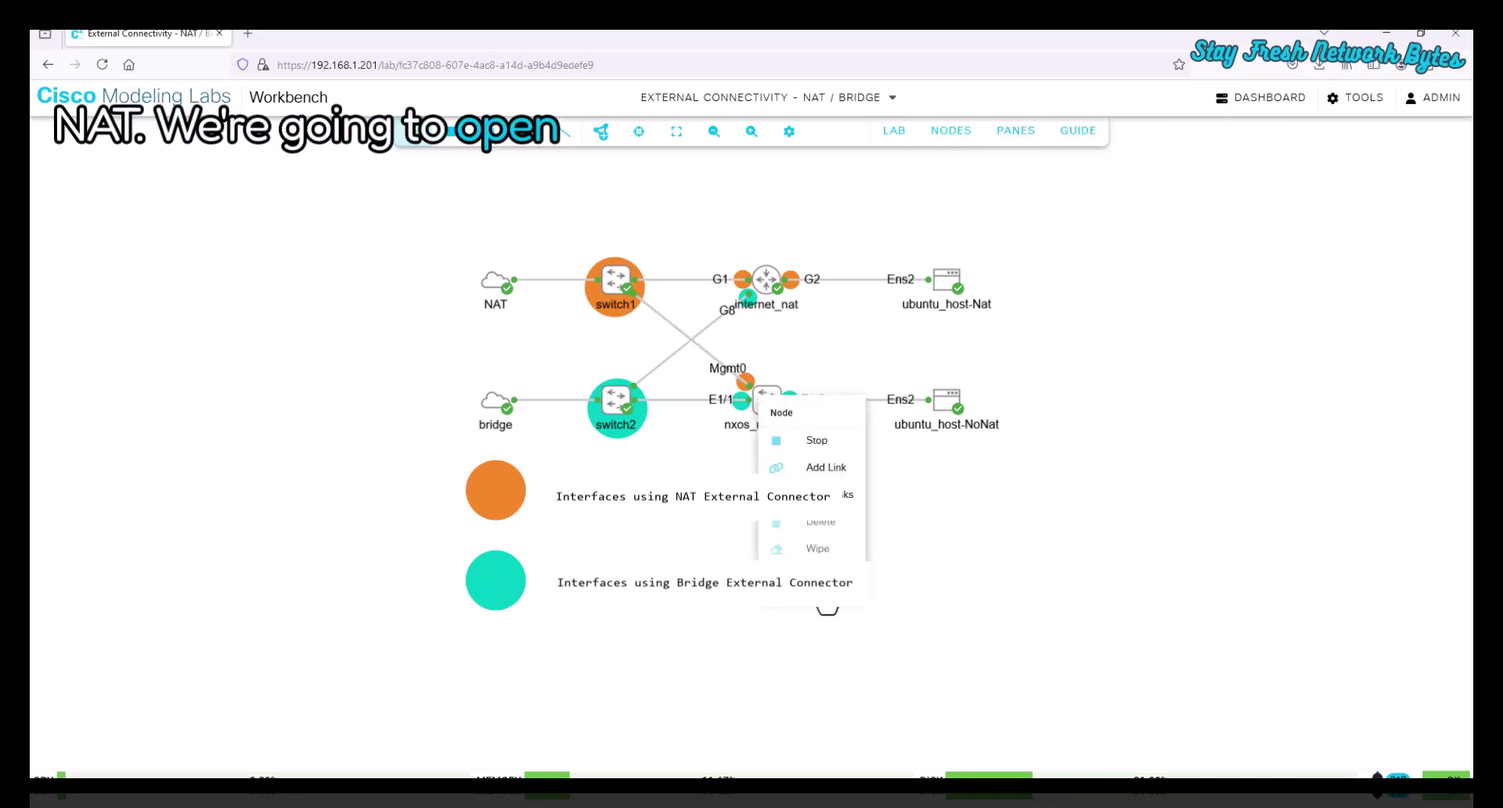
{"action": "left_click", "coordinate": [814, 494]}
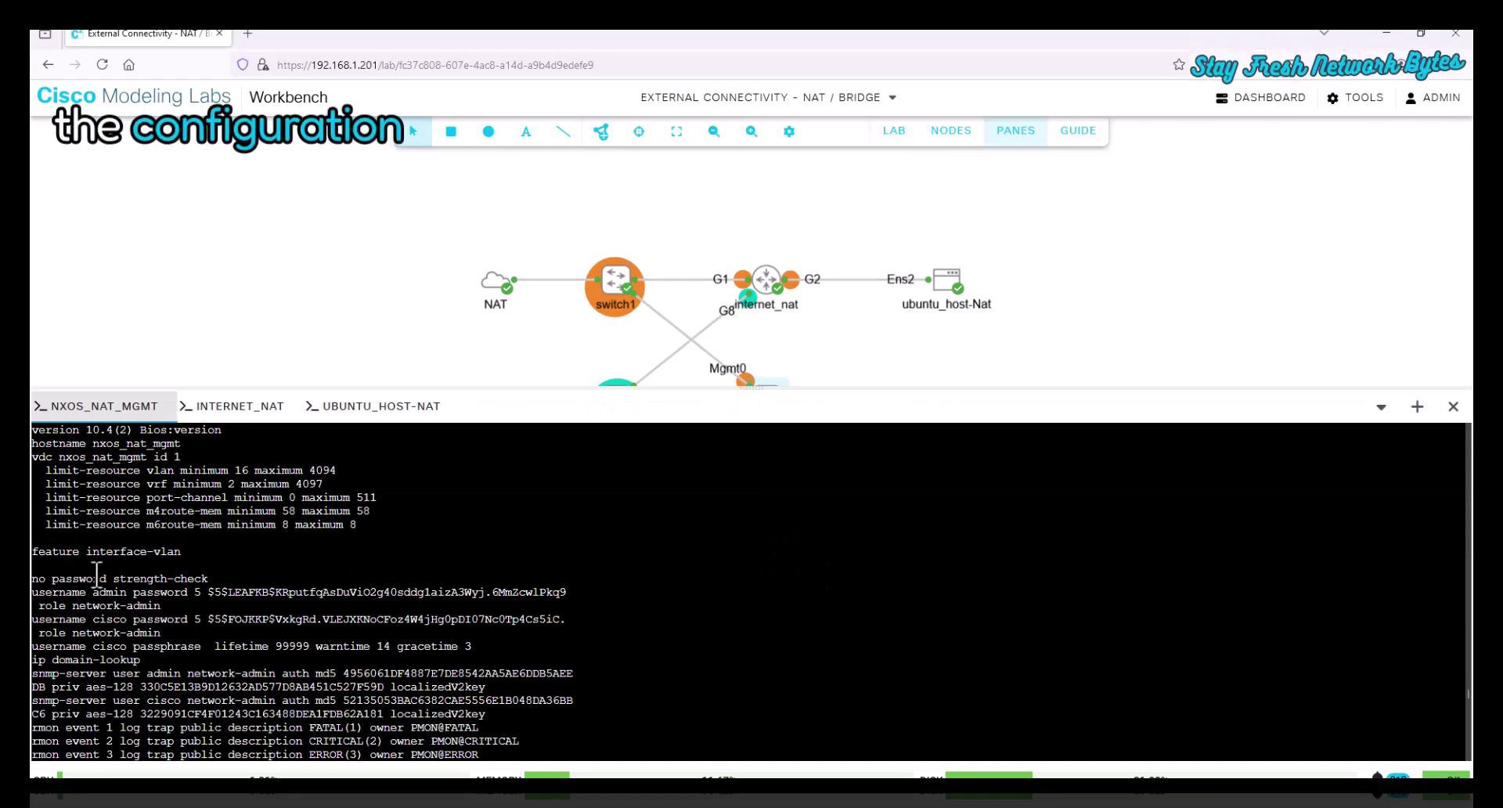
{"action": "scroll", "coordinate": [151, 576], "scroll_direction": "down", "scroll_amount": 4}
{"action": "scroll", "coordinate": [151, 575], "scroll_direction": "down", "scroll_amount": 2}
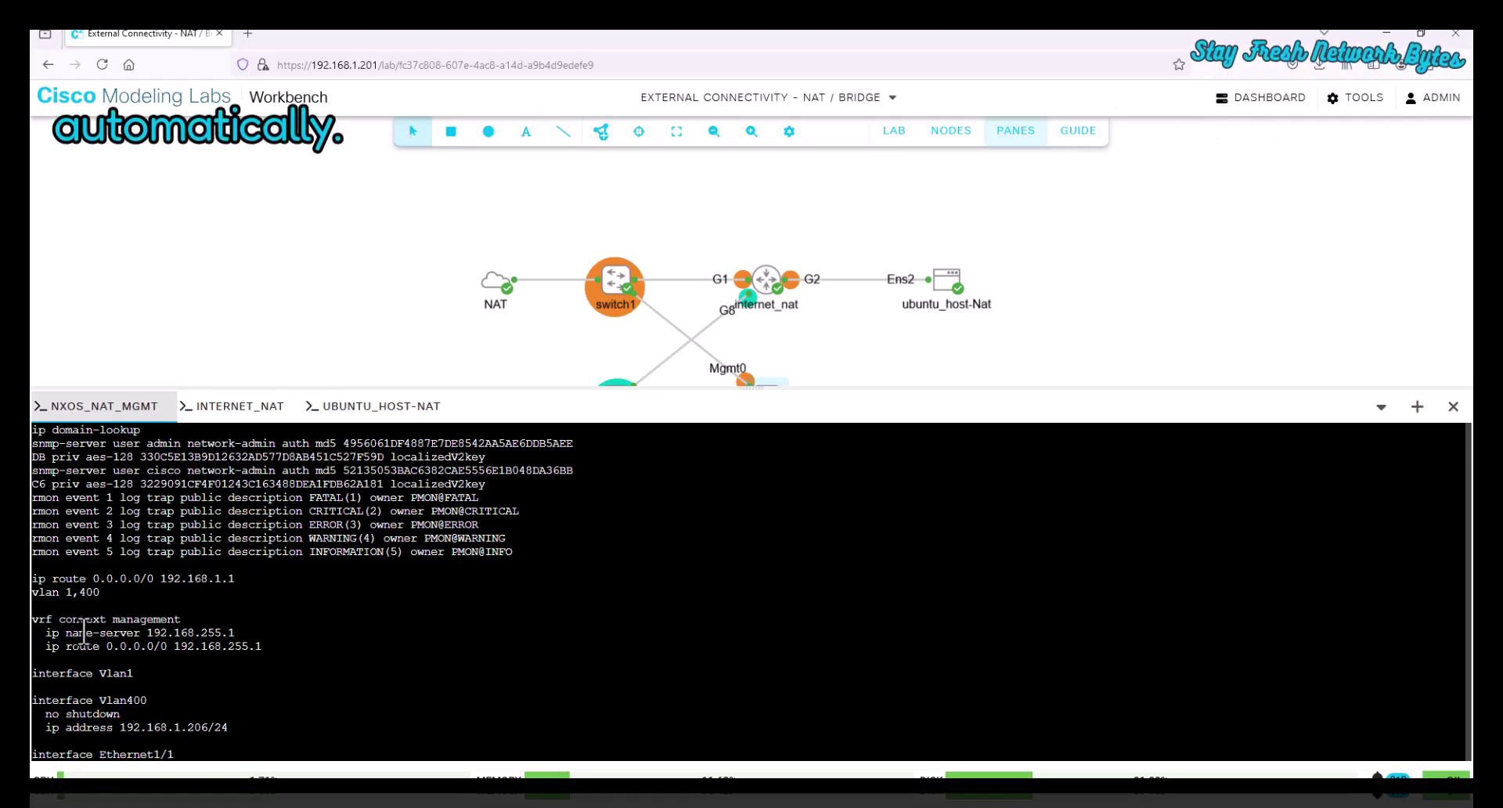
{"action": "scroll", "coordinate": [147, 632], "scroll_direction": "down", "scroll_amount": 2}
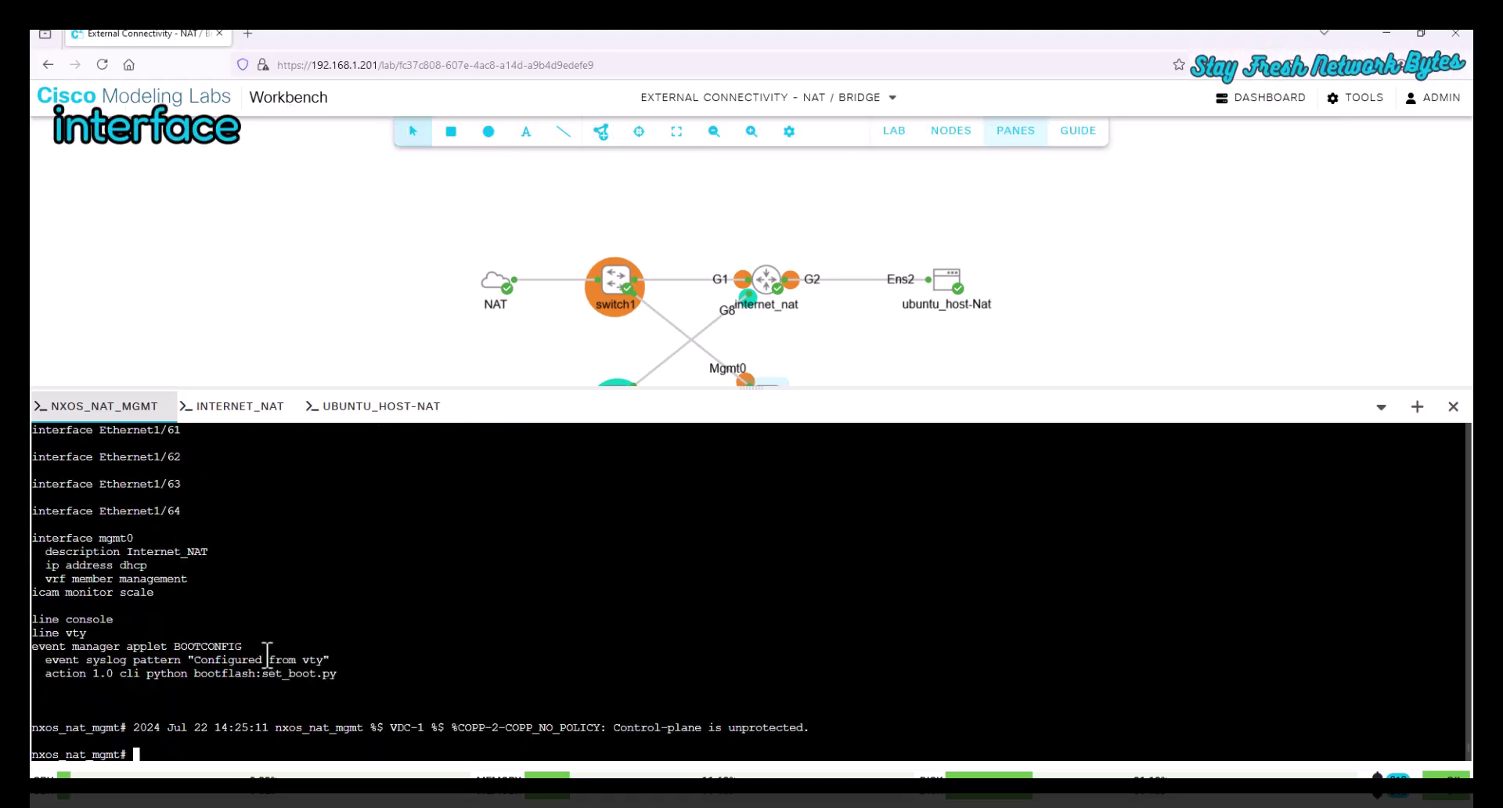
{"action": "scroll", "coordinate": [258, 650], "scroll_direction": "up", "scroll_amount": 5}
{"action": "scroll", "coordinate": [264, 654], "scroll_direction": "up", "scroll_amount": 10}
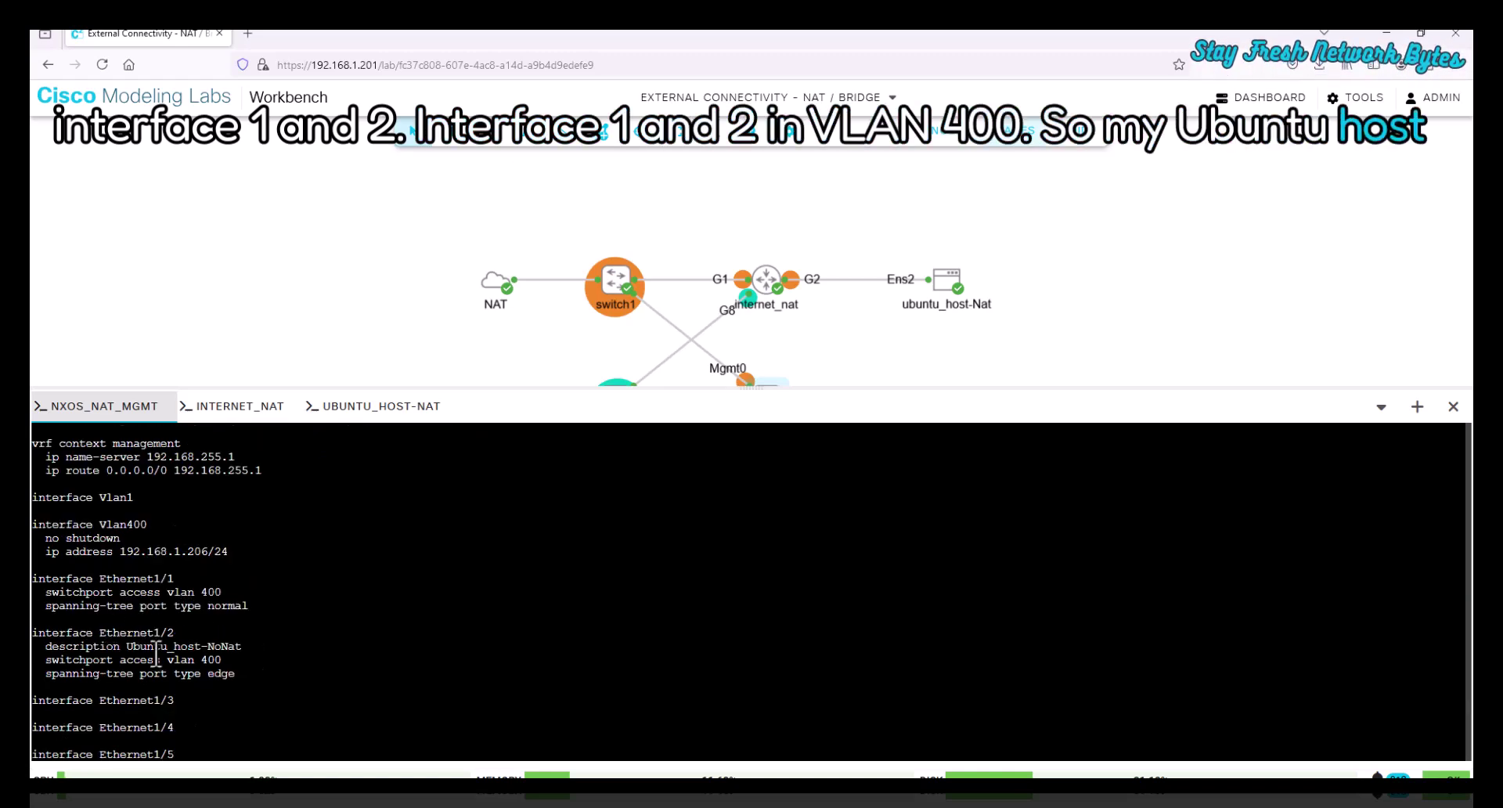
- Highlight the Ethernet1/2 lines and the 'ip address dhcp' line under mgmt0
{"action": "left_click_drag", "start_coordinate": [208, 649], "coordinate": [292, 637]}
{"action": "left_click", "coordinate": [131, 586]}
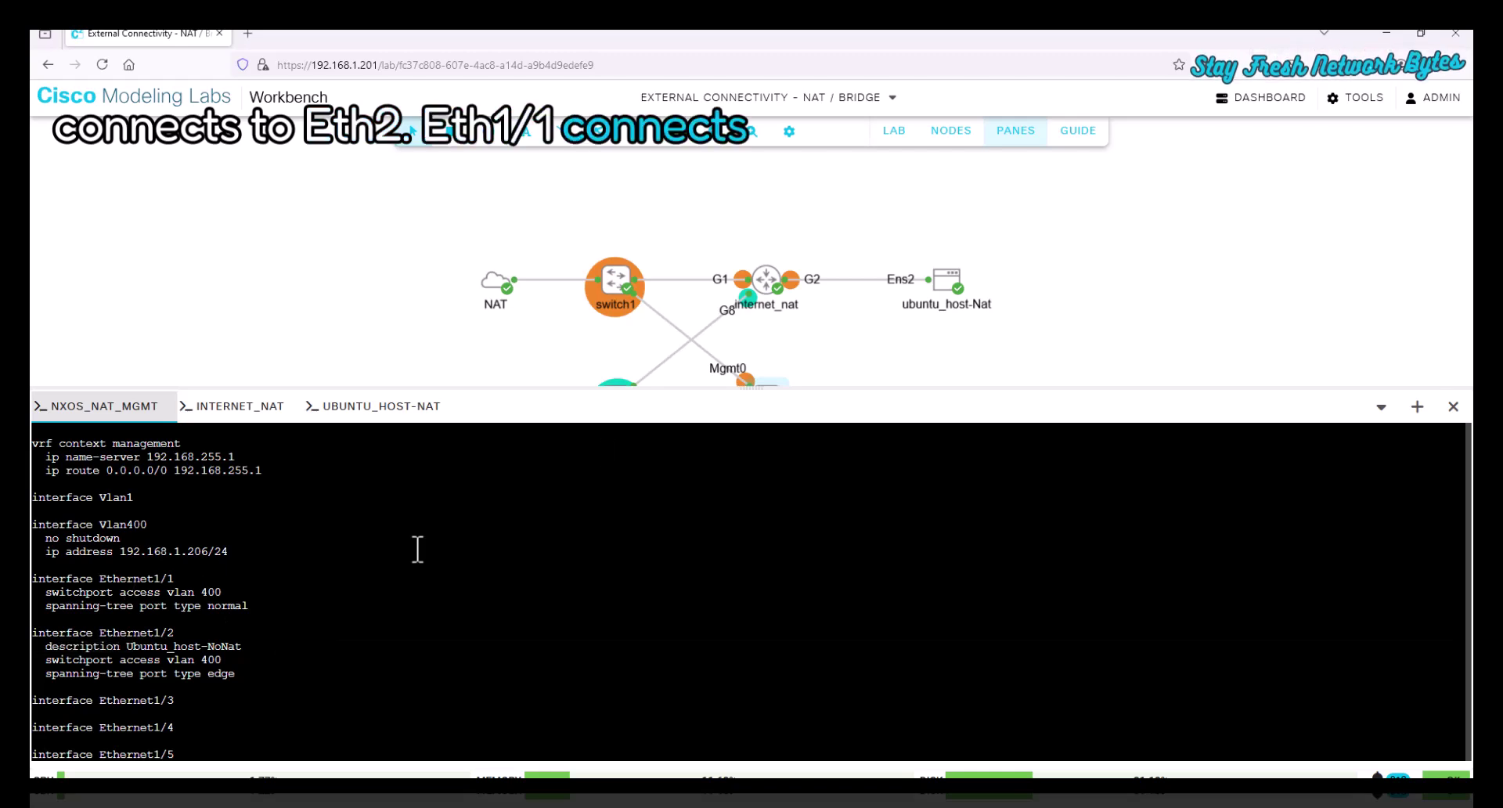
{"action": "left_click_drag", "start_coordinate": [707, 391], "coordinate": [595, 484]}
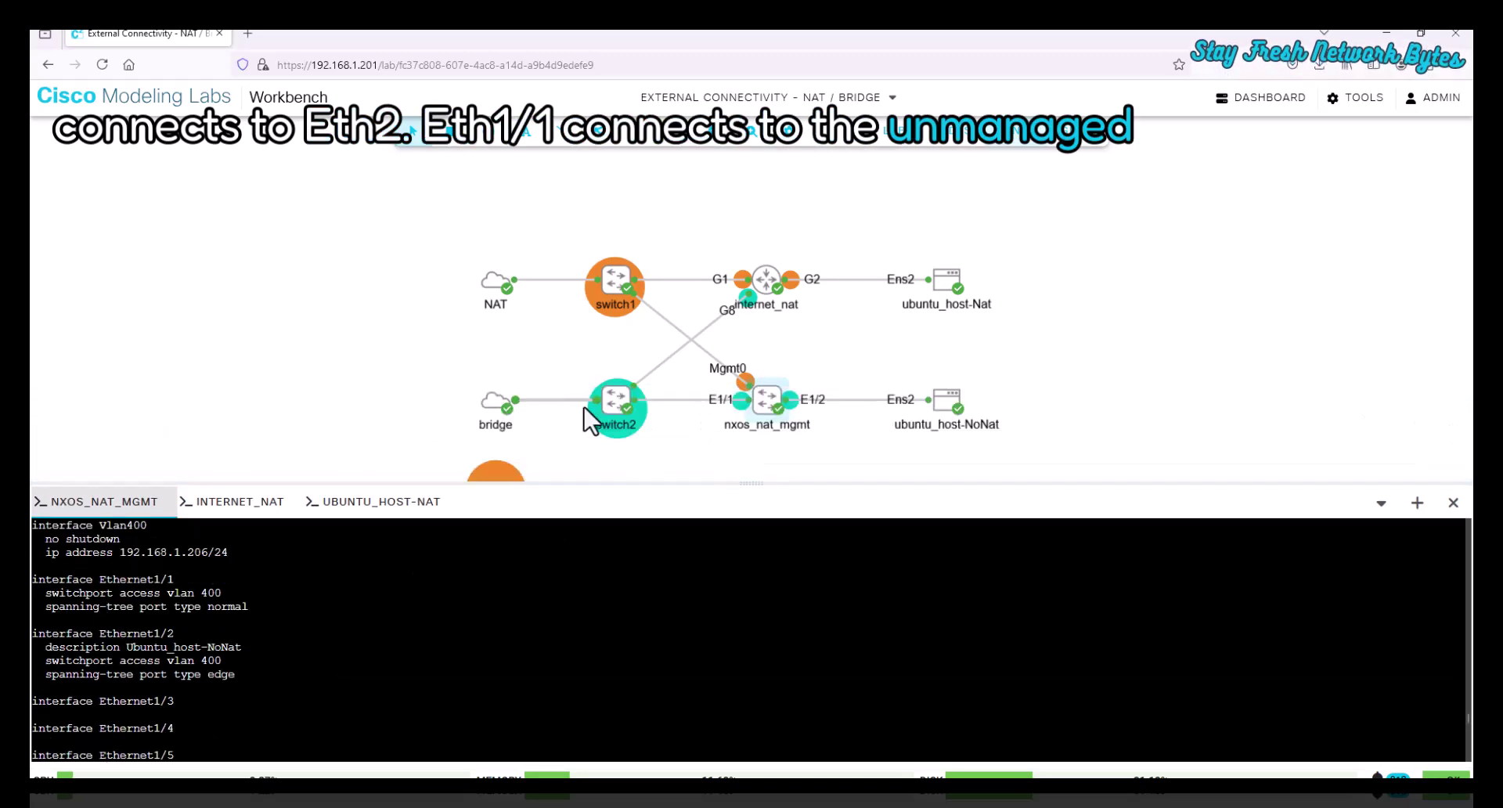
{"action": "scroll", "coordinate": [527, 635], "scroll_direction": "down", "scroll_amount": 6}
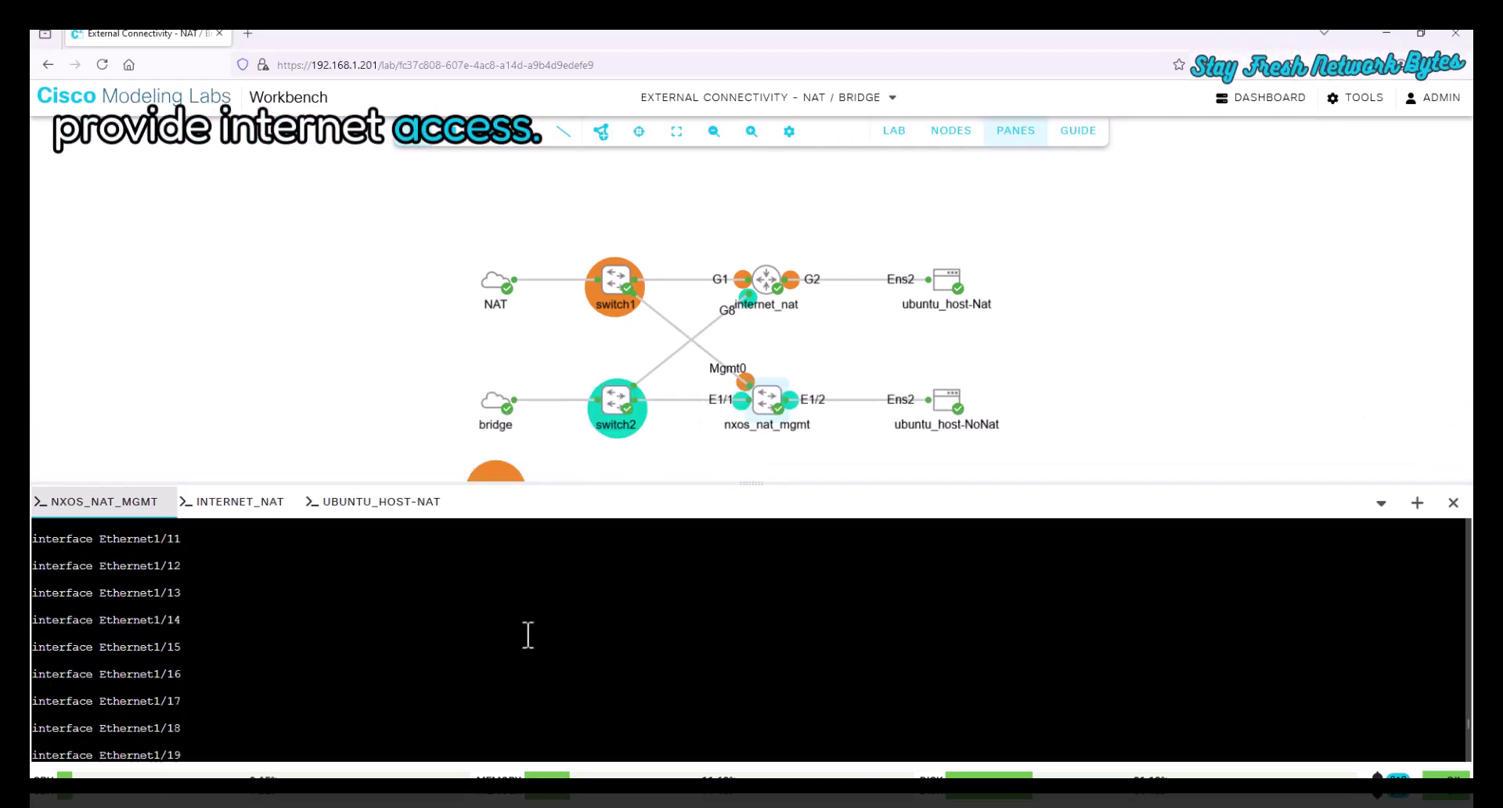
{"action": "scroll", "coordinate": [494, 638], "scroll_direction": "down", "scroll_amount": 10}
{"action": "scroll", "coordinate": [480, 635], "scroll_direction": "up", "scroll_amount": 2}
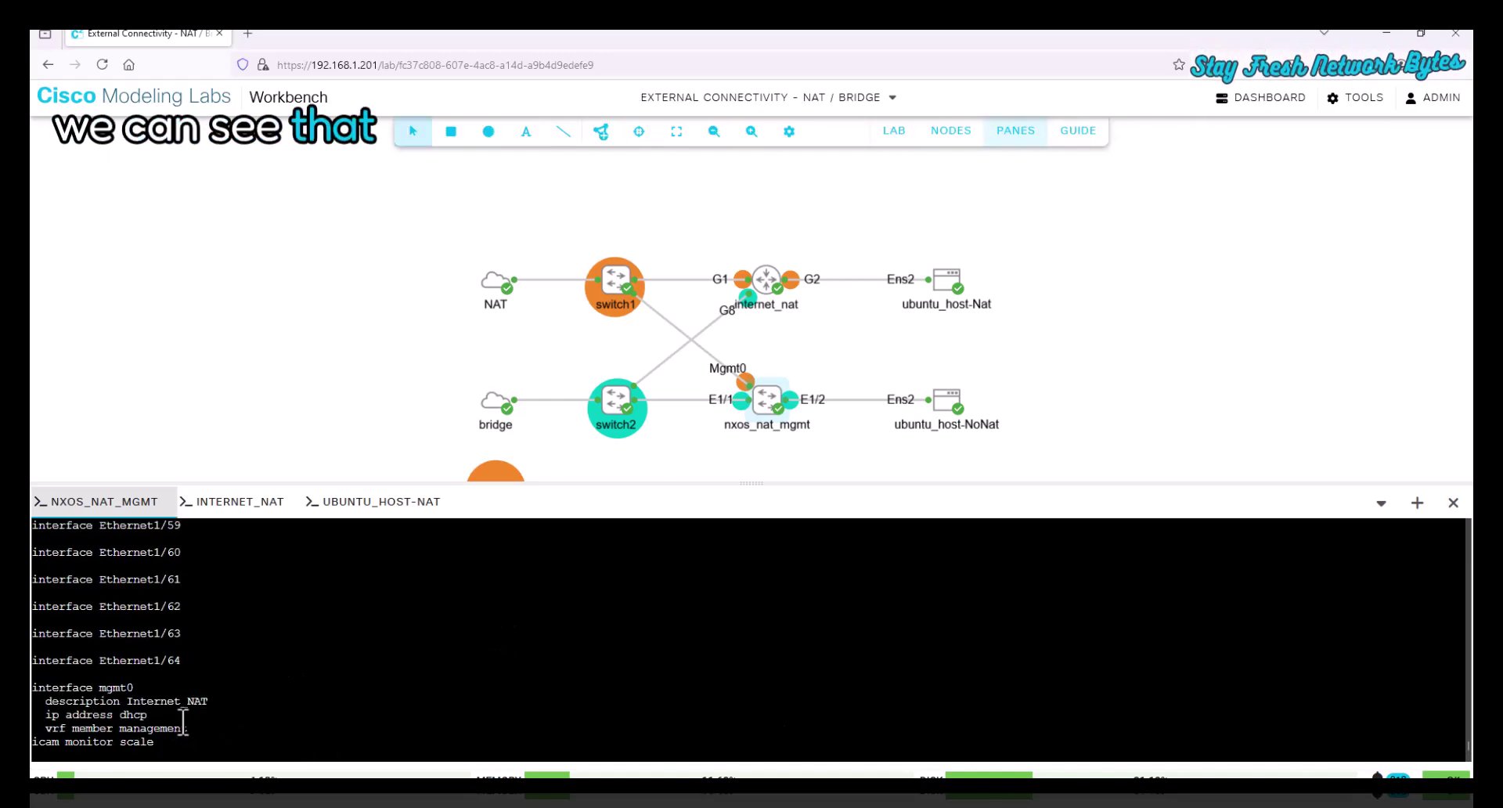
{"action": "left_click_drag", "start_coordinate": [183, 715], "coordinate": [41, 714]}
{"action": "left_click", "coordinate": [41, 715]}
{"action": "scroll", "coordinate": [235, 710], "scroll_direction": "down", "scroll_amount": 4}
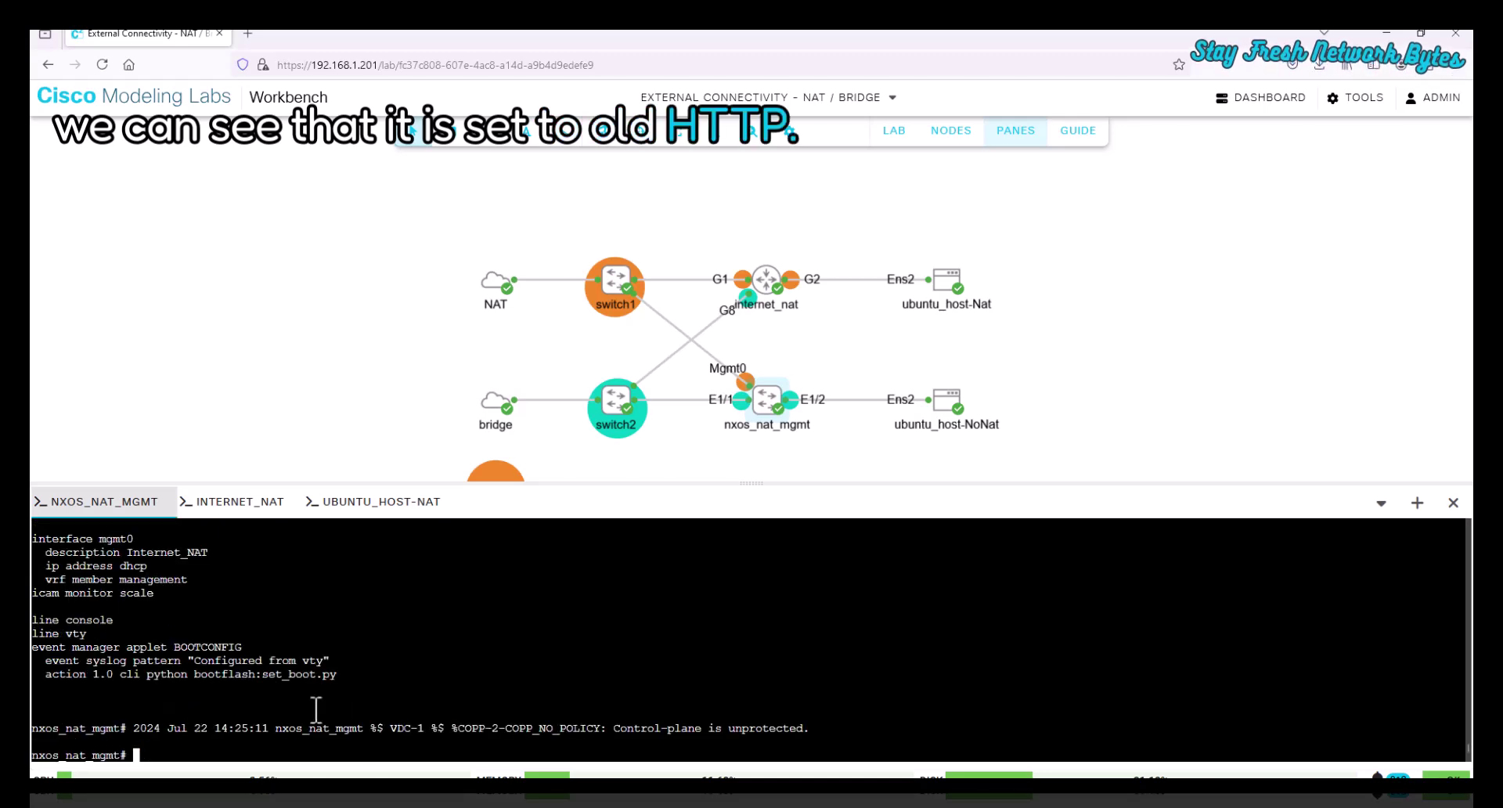
- Exit internet_nat and SSH to the switch at 192.168.1.206, accepting its host key and logging in
{"action": "key", "text": "alt+Tab"}
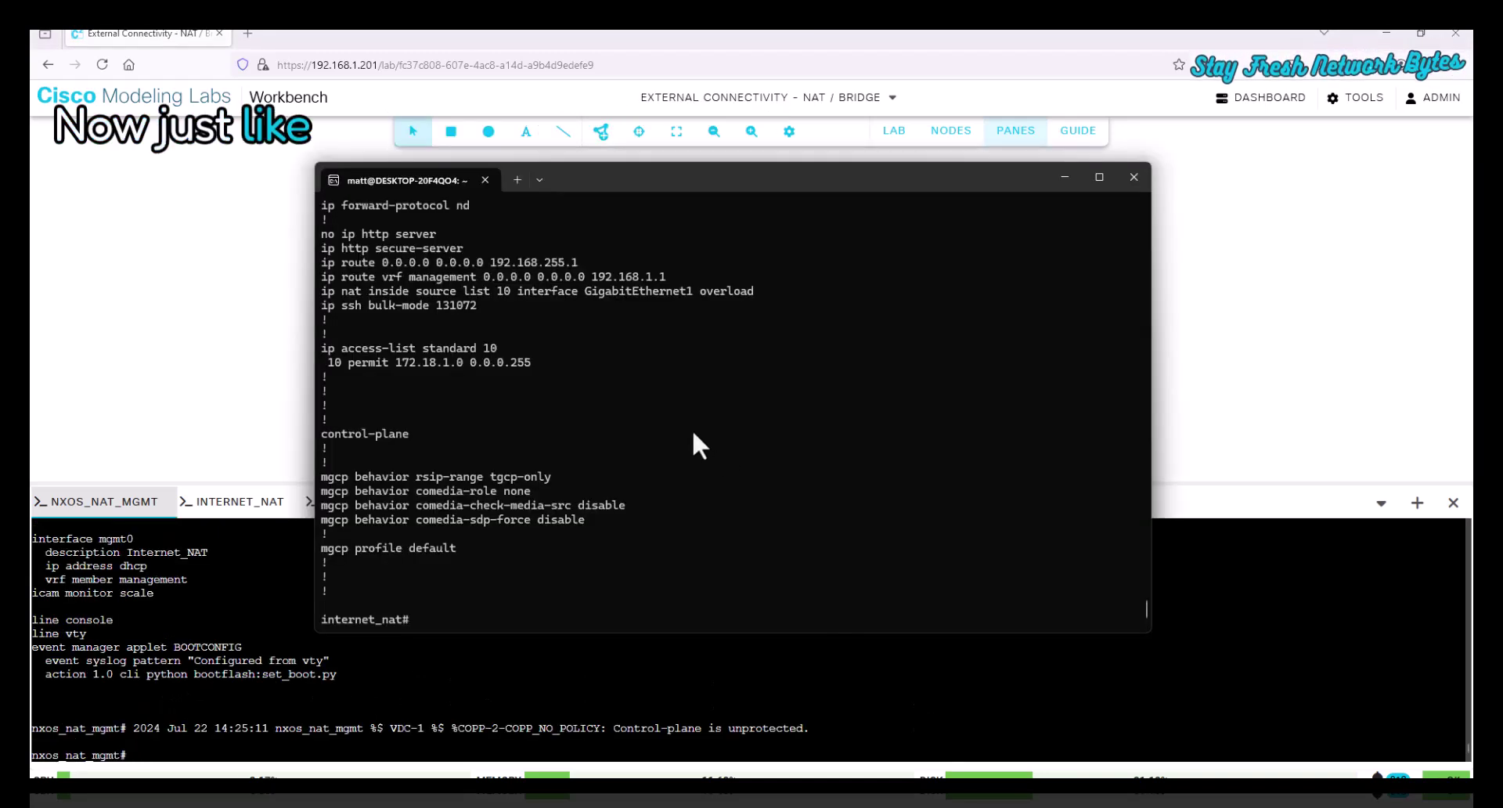
{"action": "type", "text": "exit"}
{"action": "key", "text": "Return"}
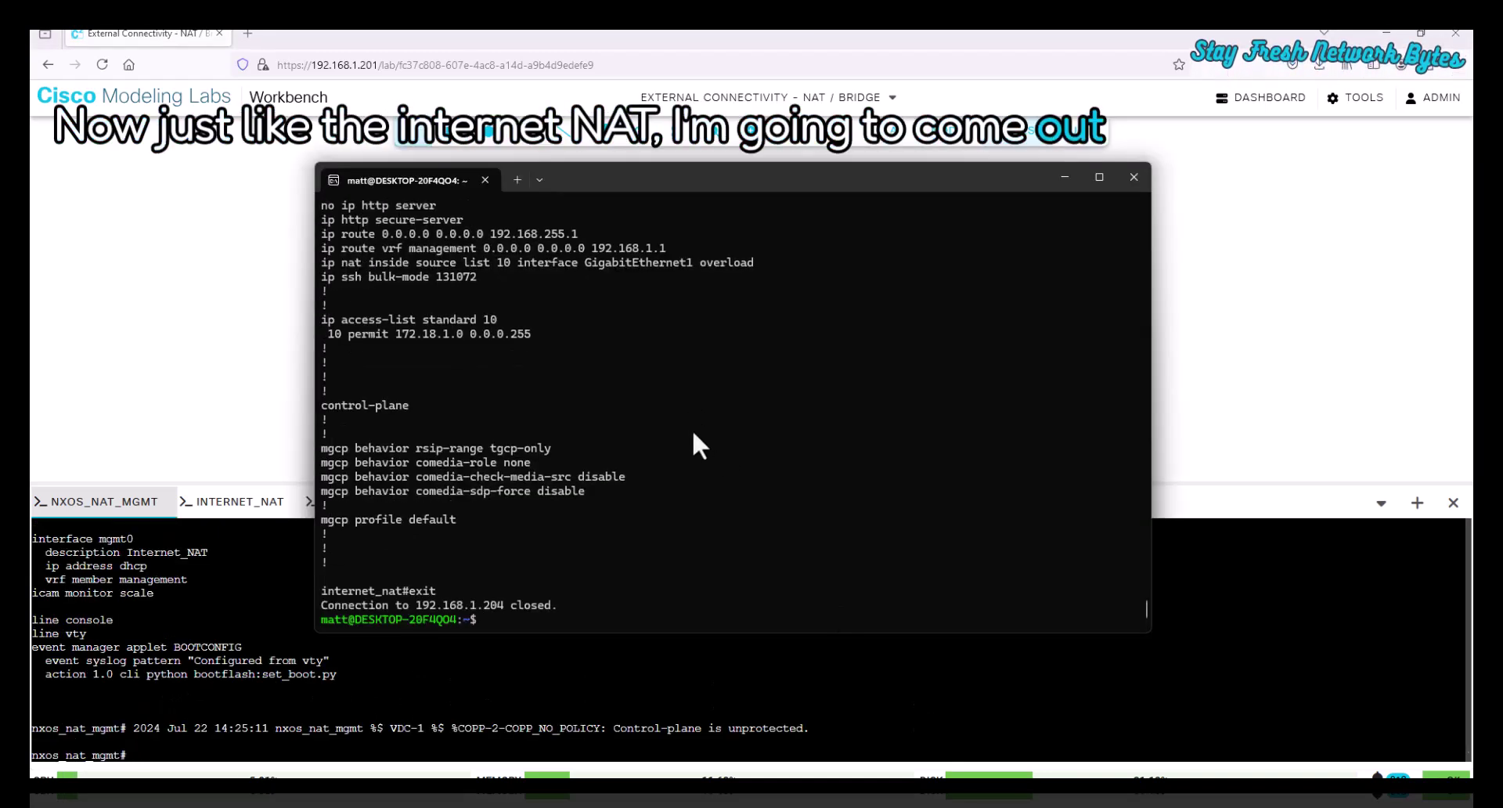
{"action": "key", "text": "Up"}
{"action": "key", "text": "BackSpace"}
{"action": "type", "text": "68.1.206"}
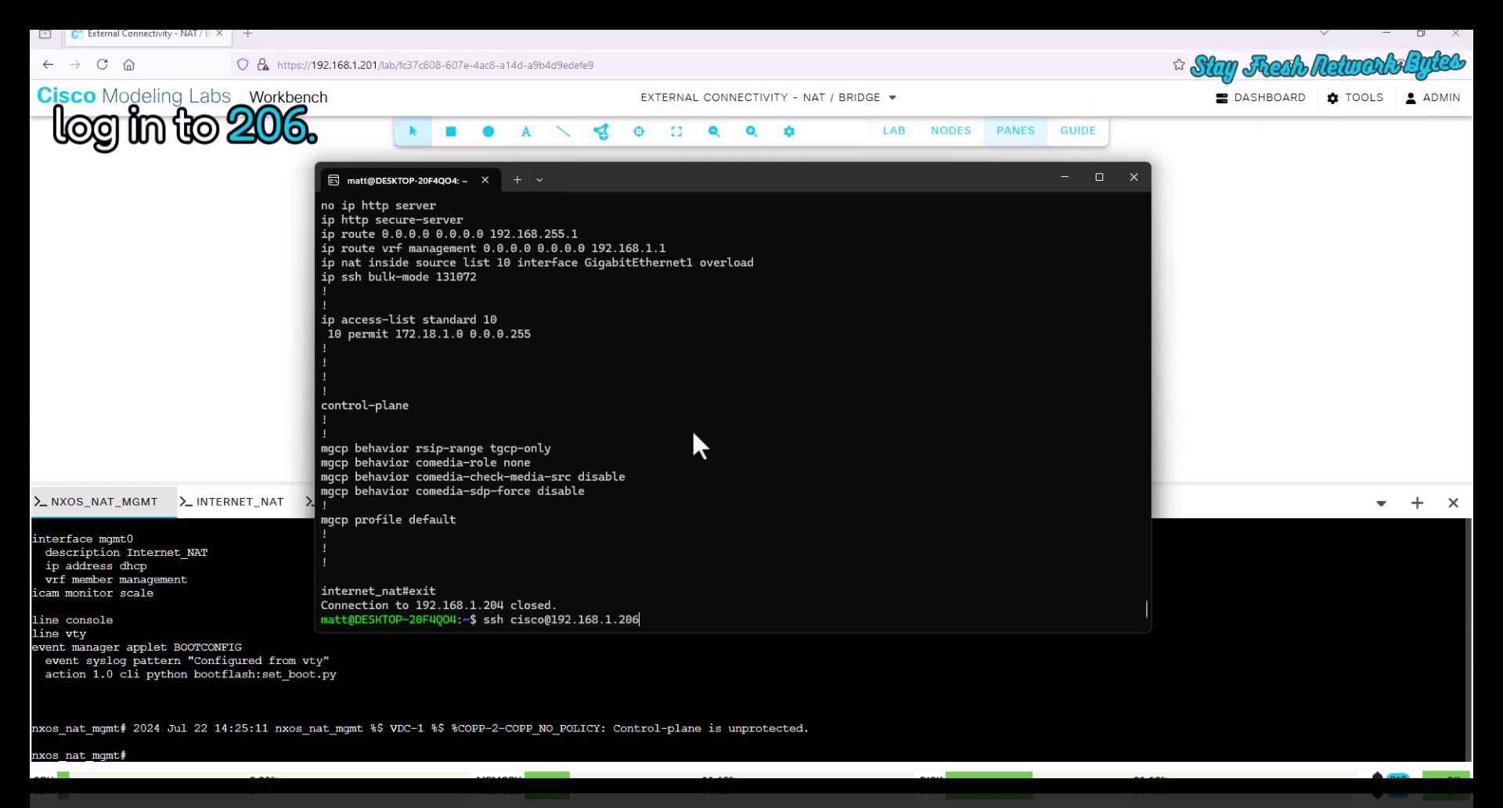
{"action": "key", "text": "Return"}
{"action": "type", "text": "yes"}
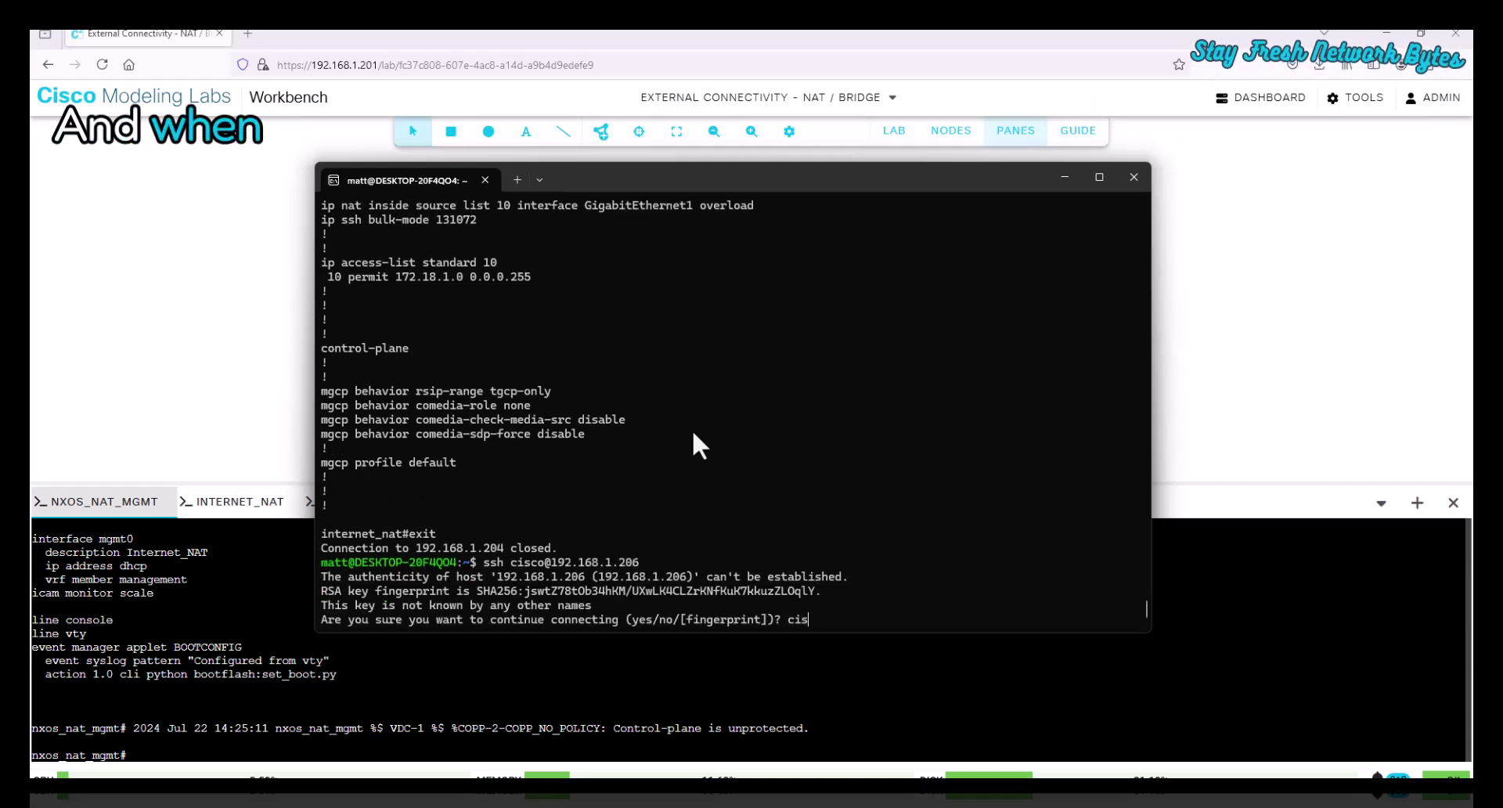
{"action": "key", "text": "Return"}
{"action": "type", "text": "cisco"}
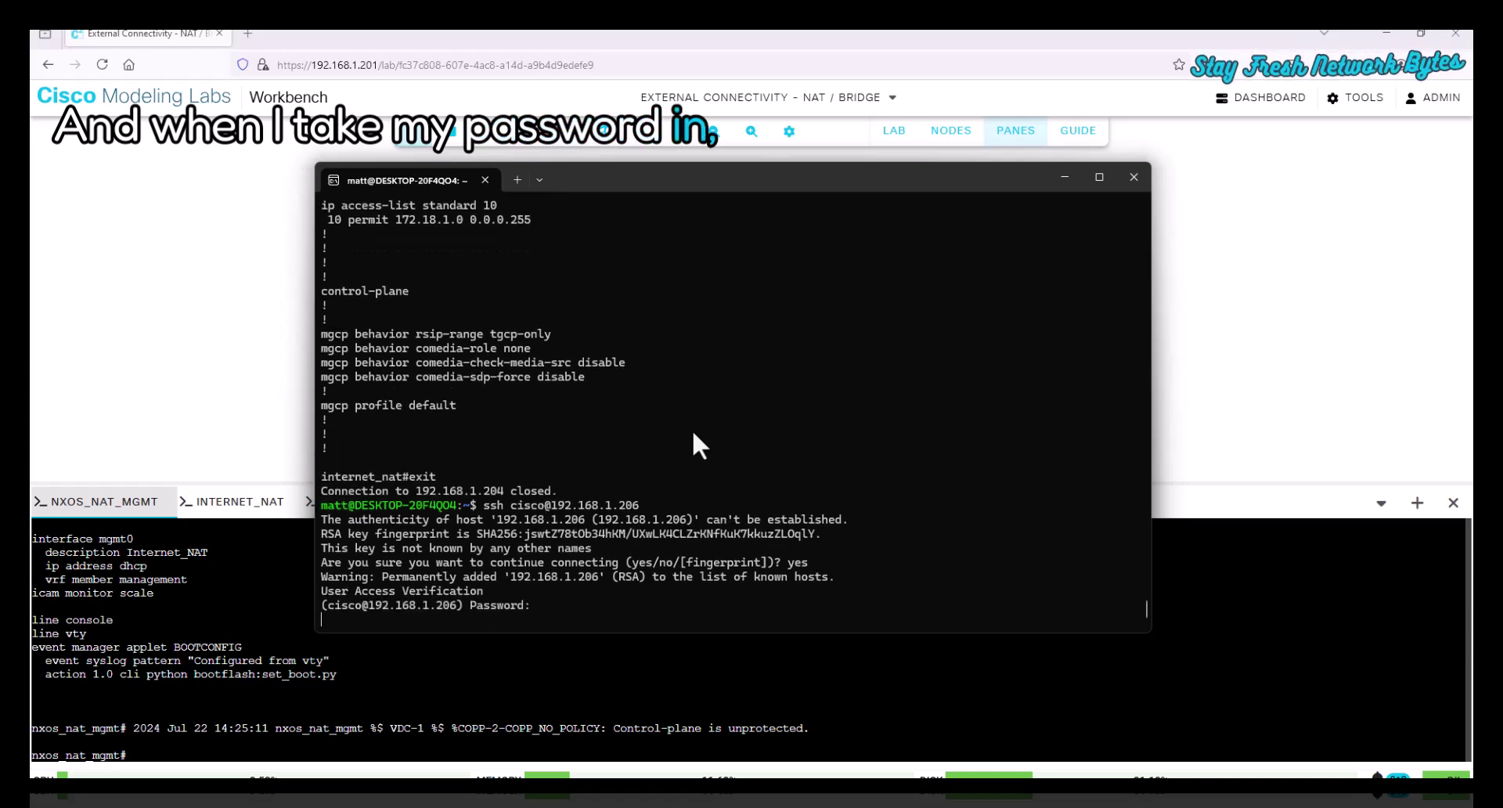
{"action": "key", "text": "Return"}
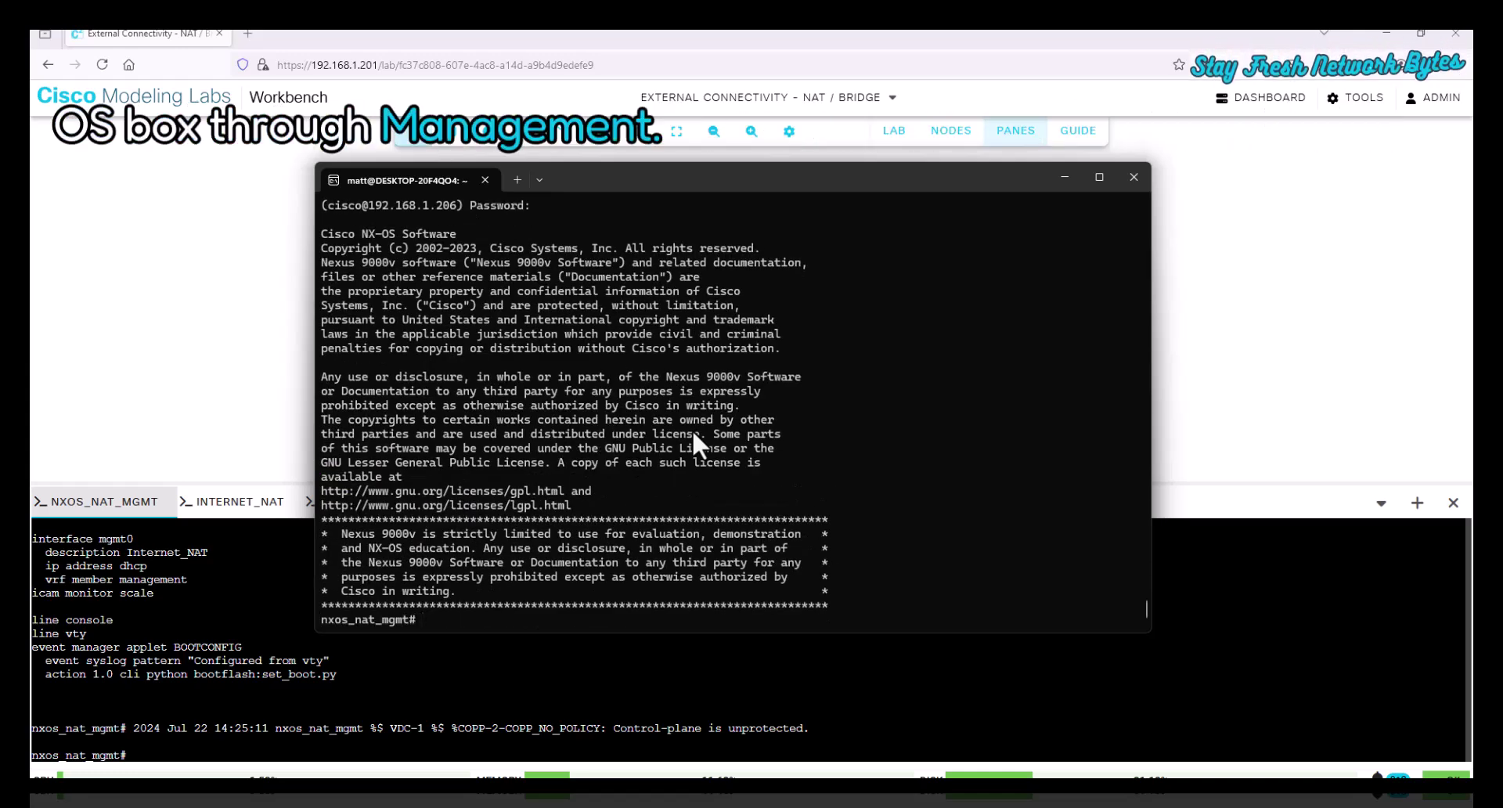
- Ping 8.8.8.8 and google.com with vrf management, then both again in the default VRF
{"action": "type", "text": "ping v"}
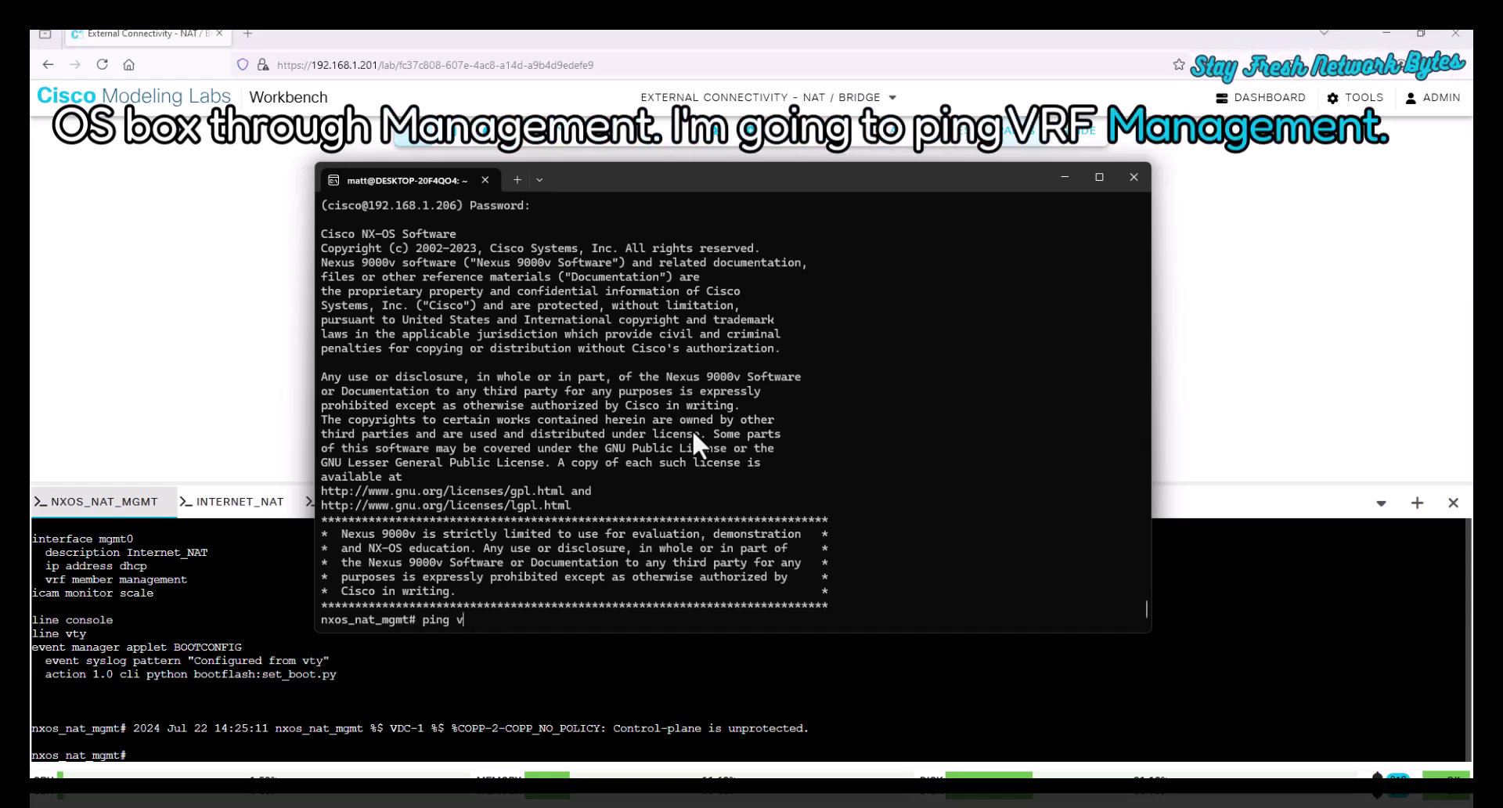
{"action": "type", "text": "rf man8.8.8.8 vrf management"}
{"action": "key", "text": "Return"}
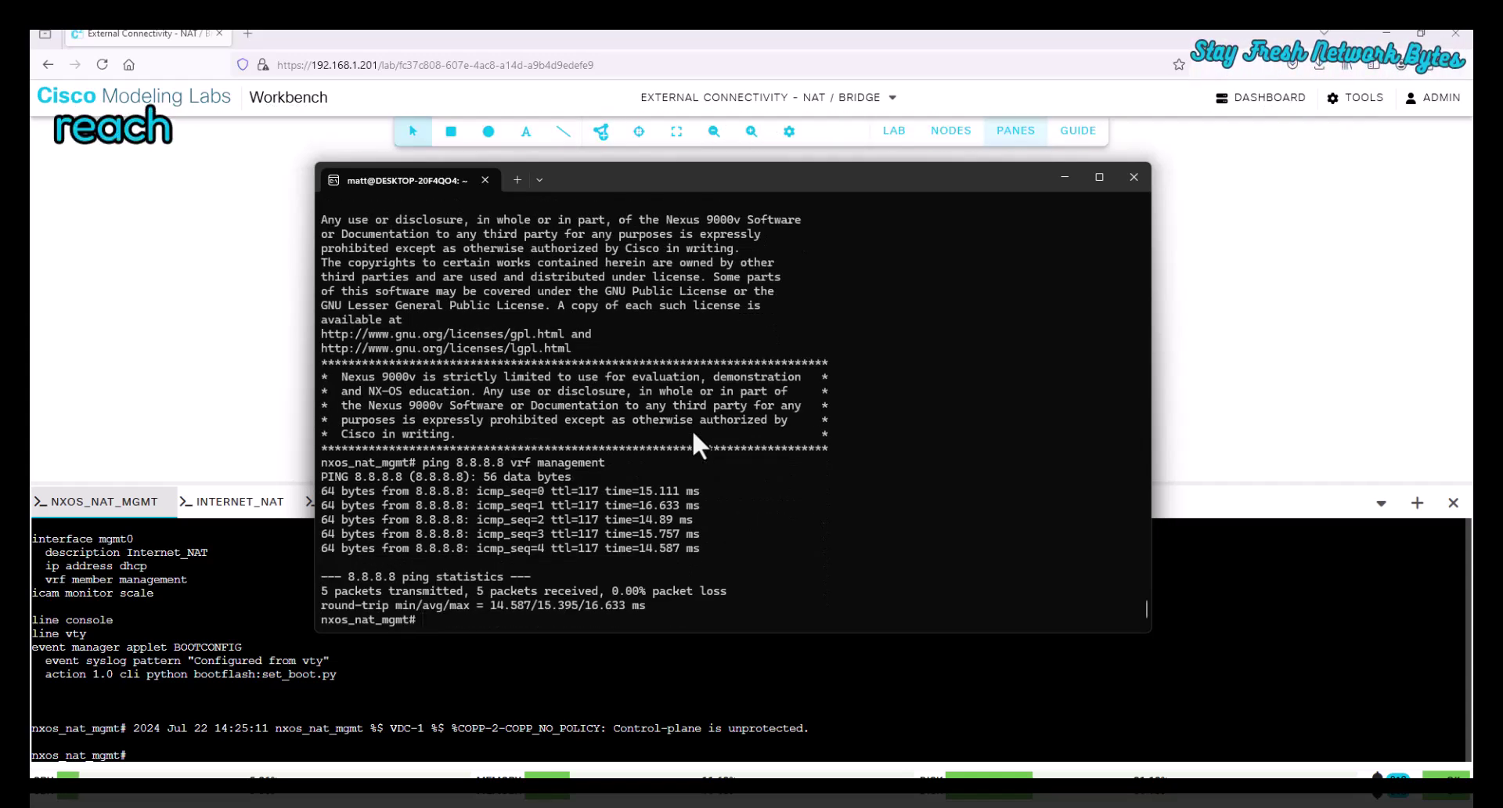
{"action": "type", "text": "ping "}
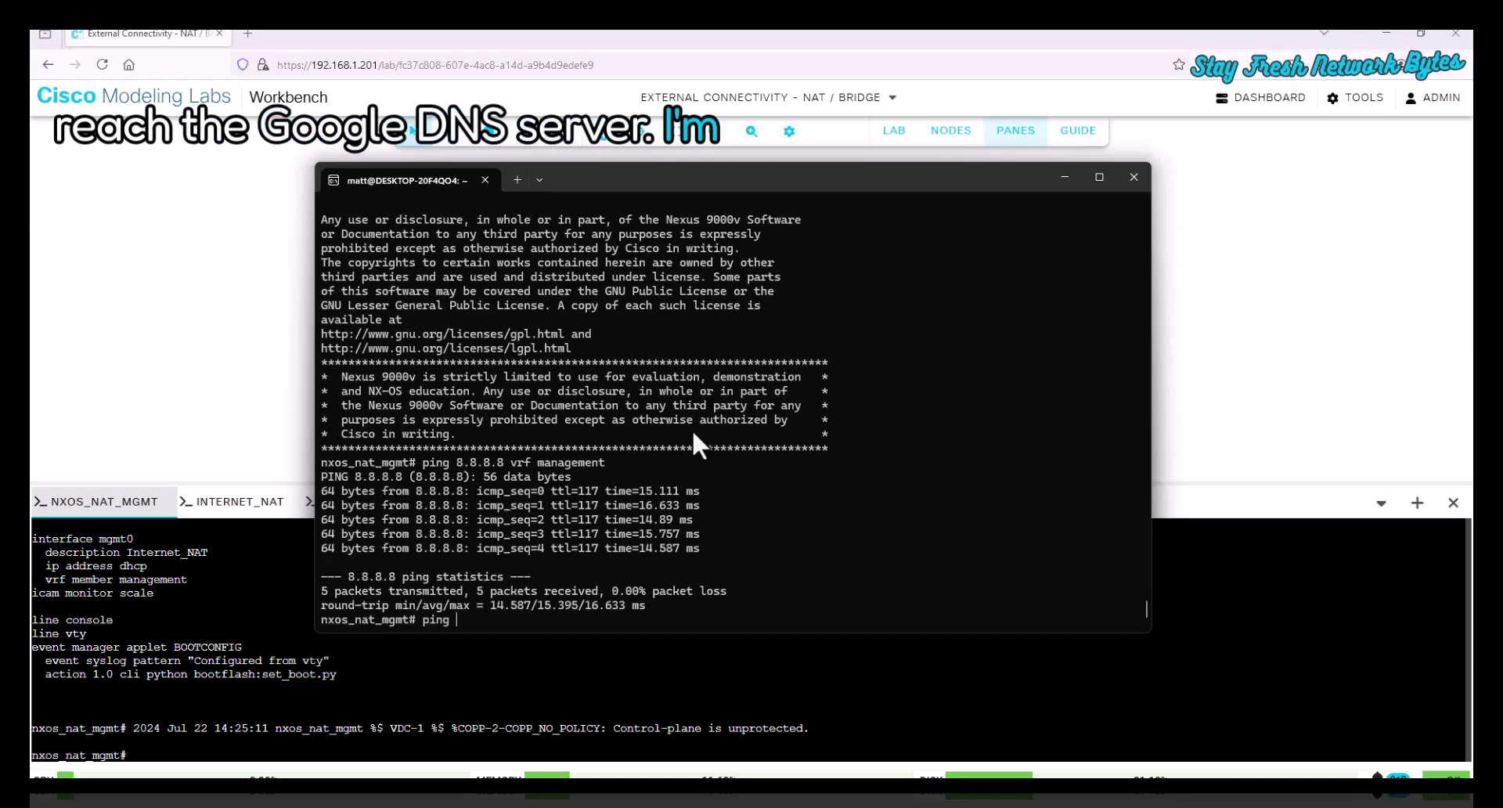
{"action": "type", "text": "google.com vrf man"}
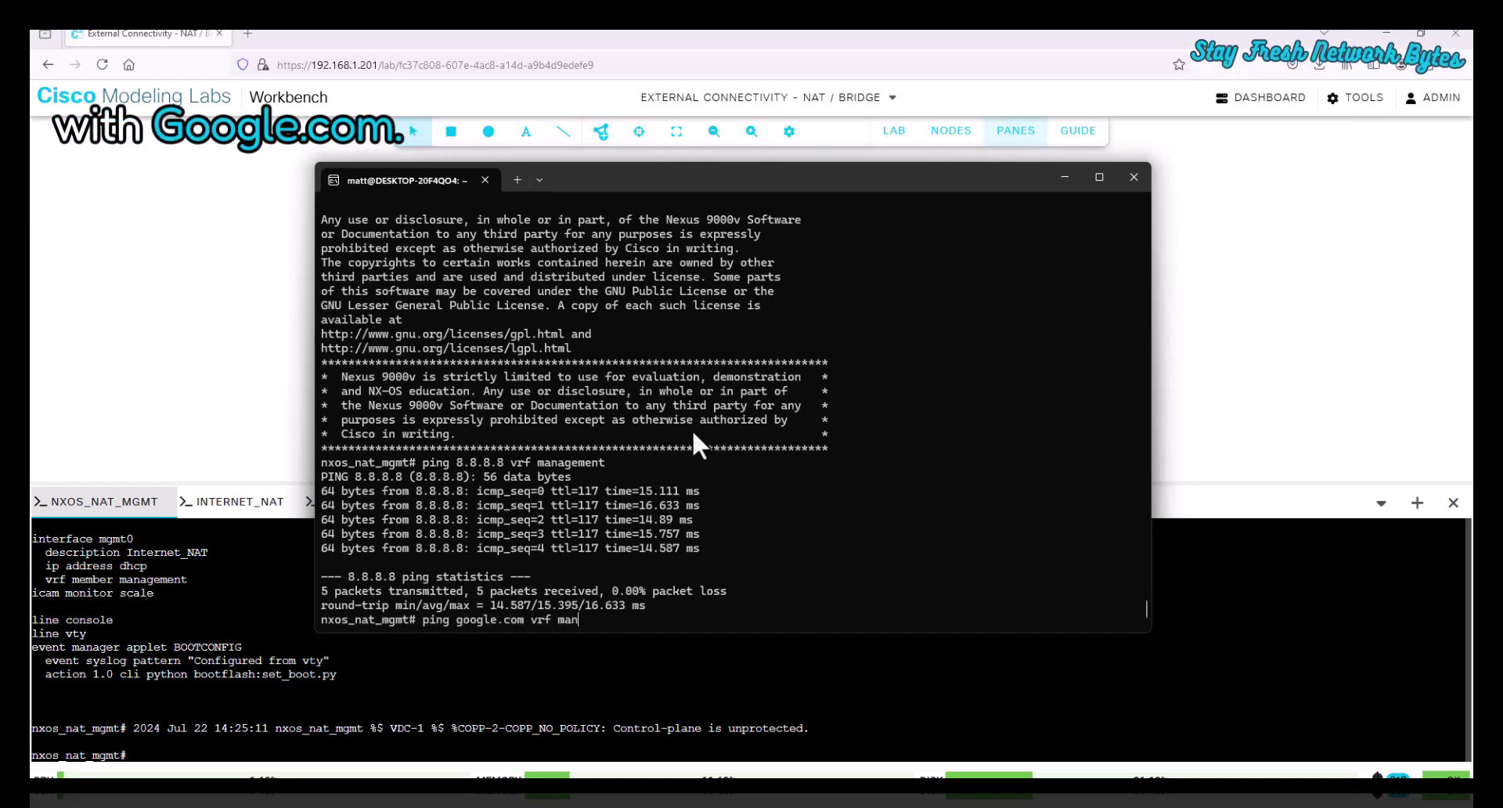
{"action": "type", "text": "agement"}
{"action": "key", "text": "Return"}
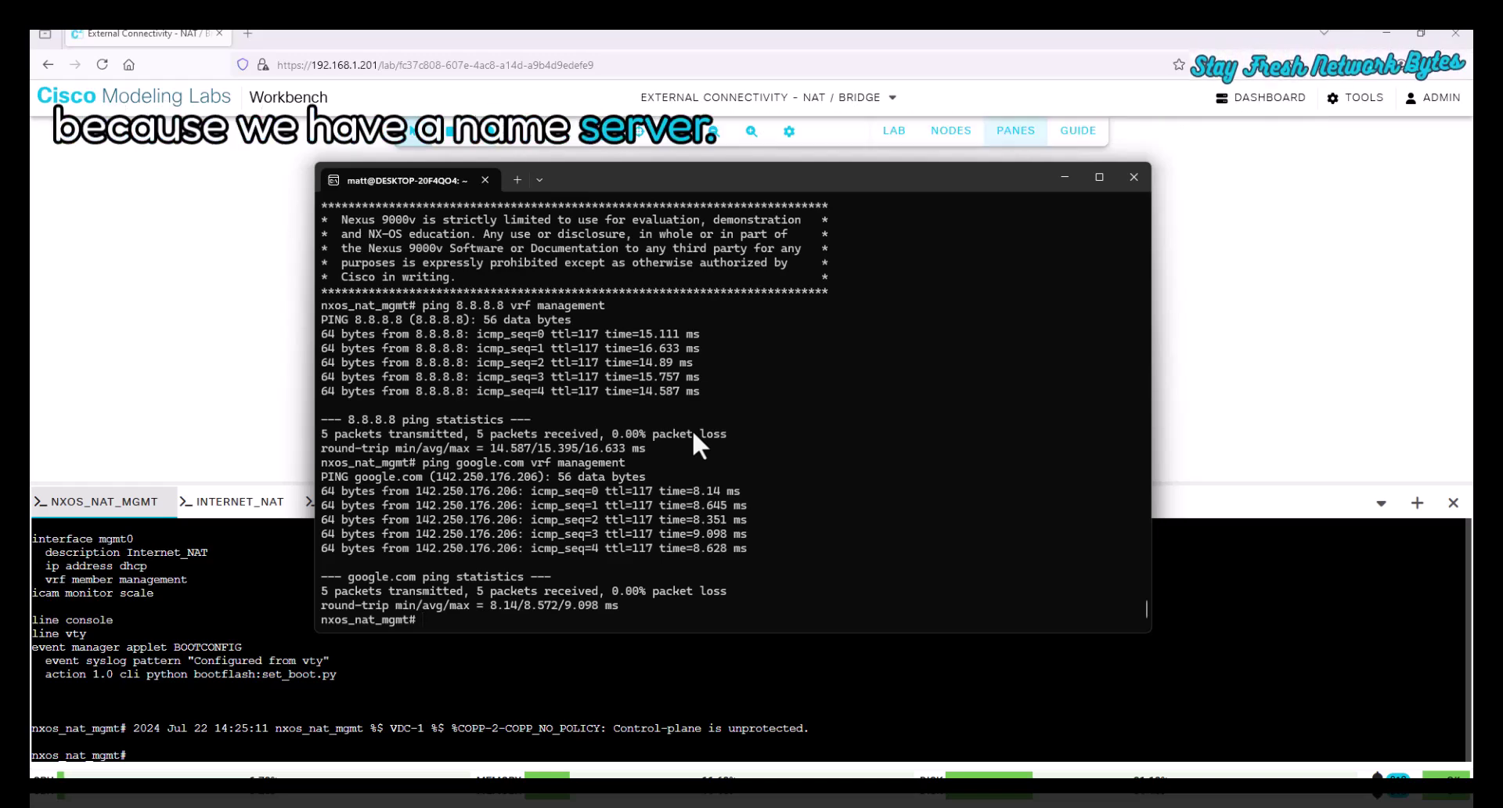
{"action": "type", "text": "pin"}
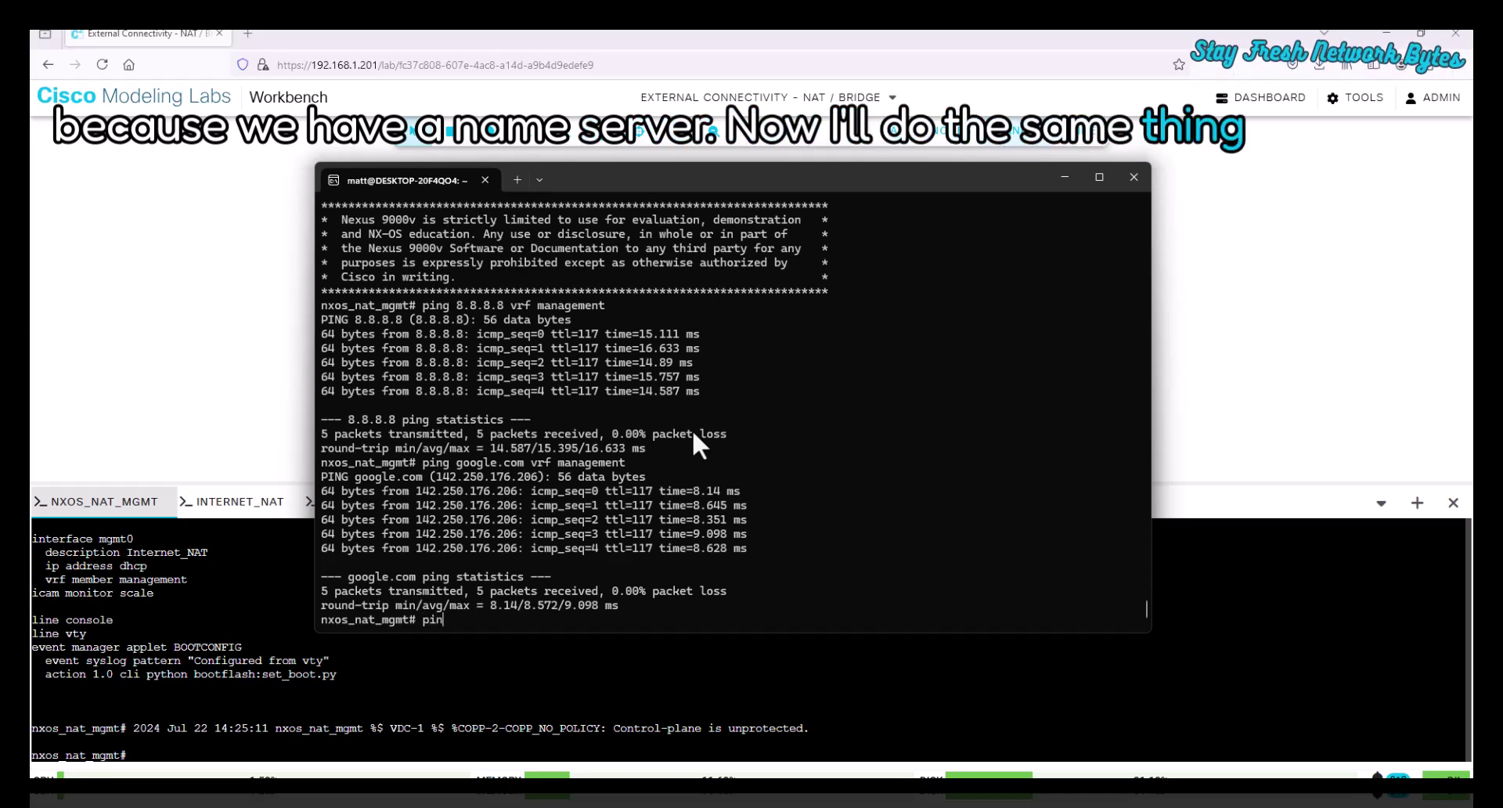
{"action": "type", "text": "g 8.8.8.8"}
{"action": "key", "text": "Return"}
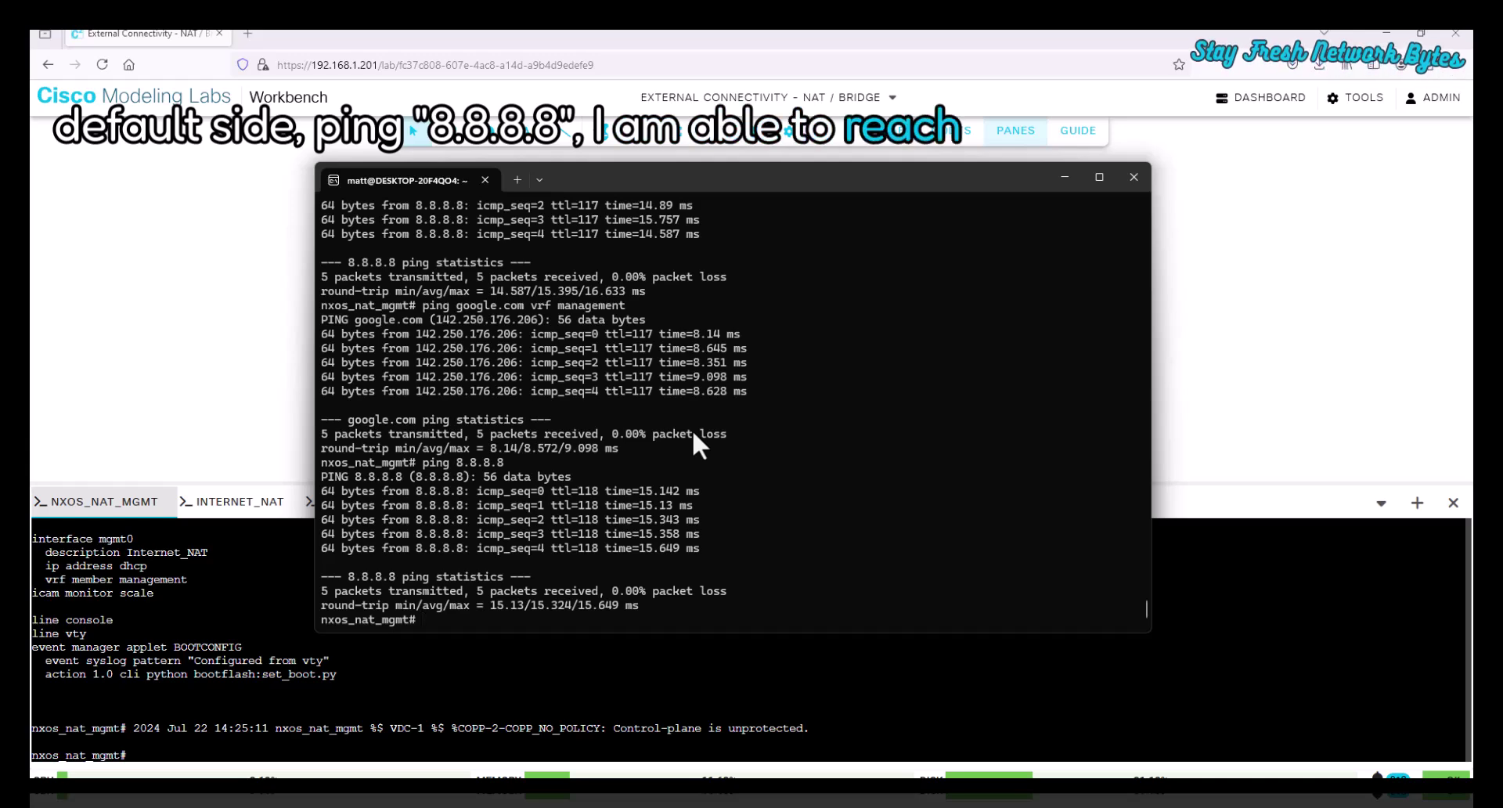
{"action": "type", "text": "ping google.com"}
{"action": "key", "text": "Return"}
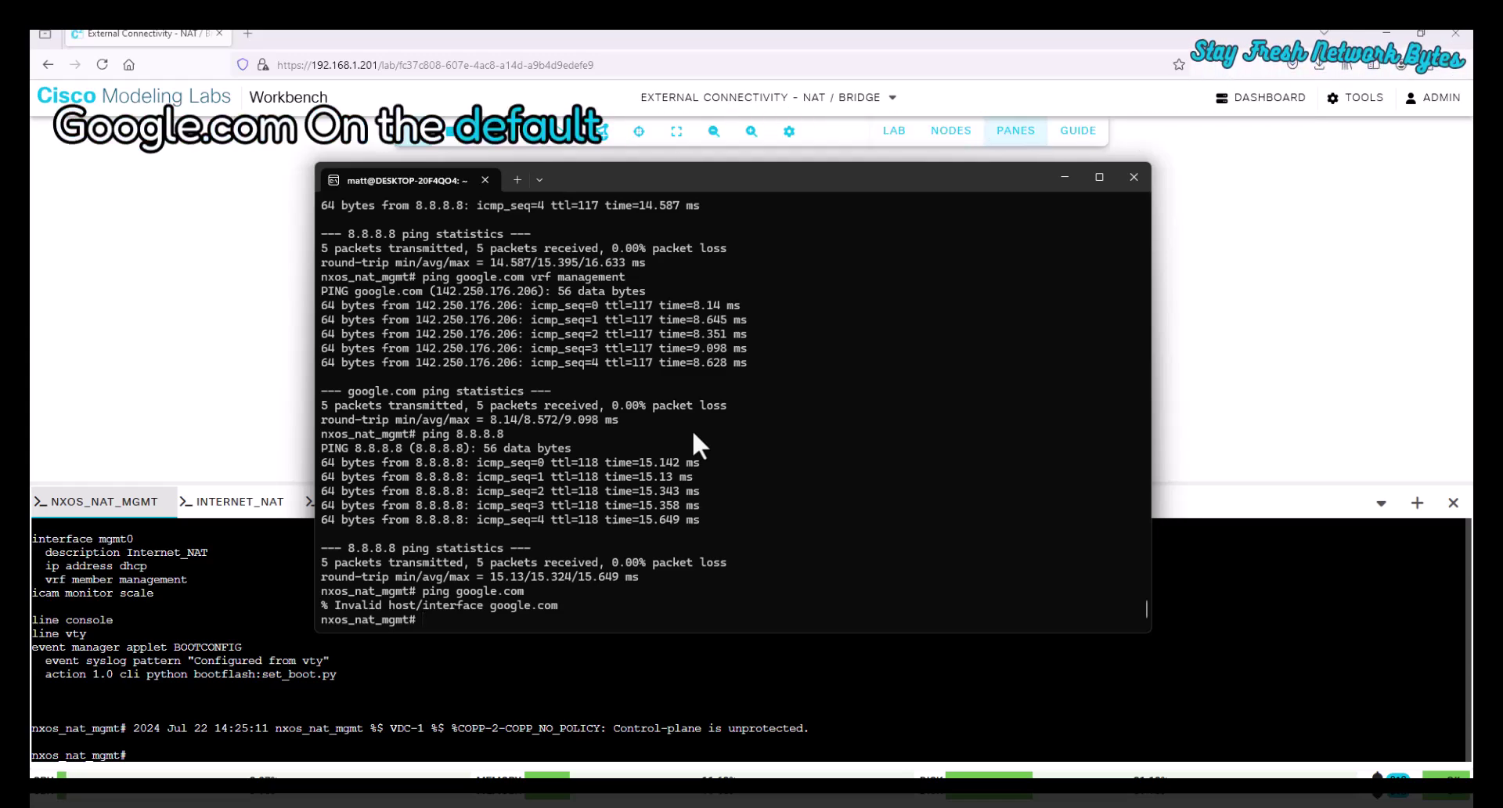
- Hide the terminal and open a console session to ubuntu_host-NoNat
{"action": "left_click", "coordinate": [1234, 397]}
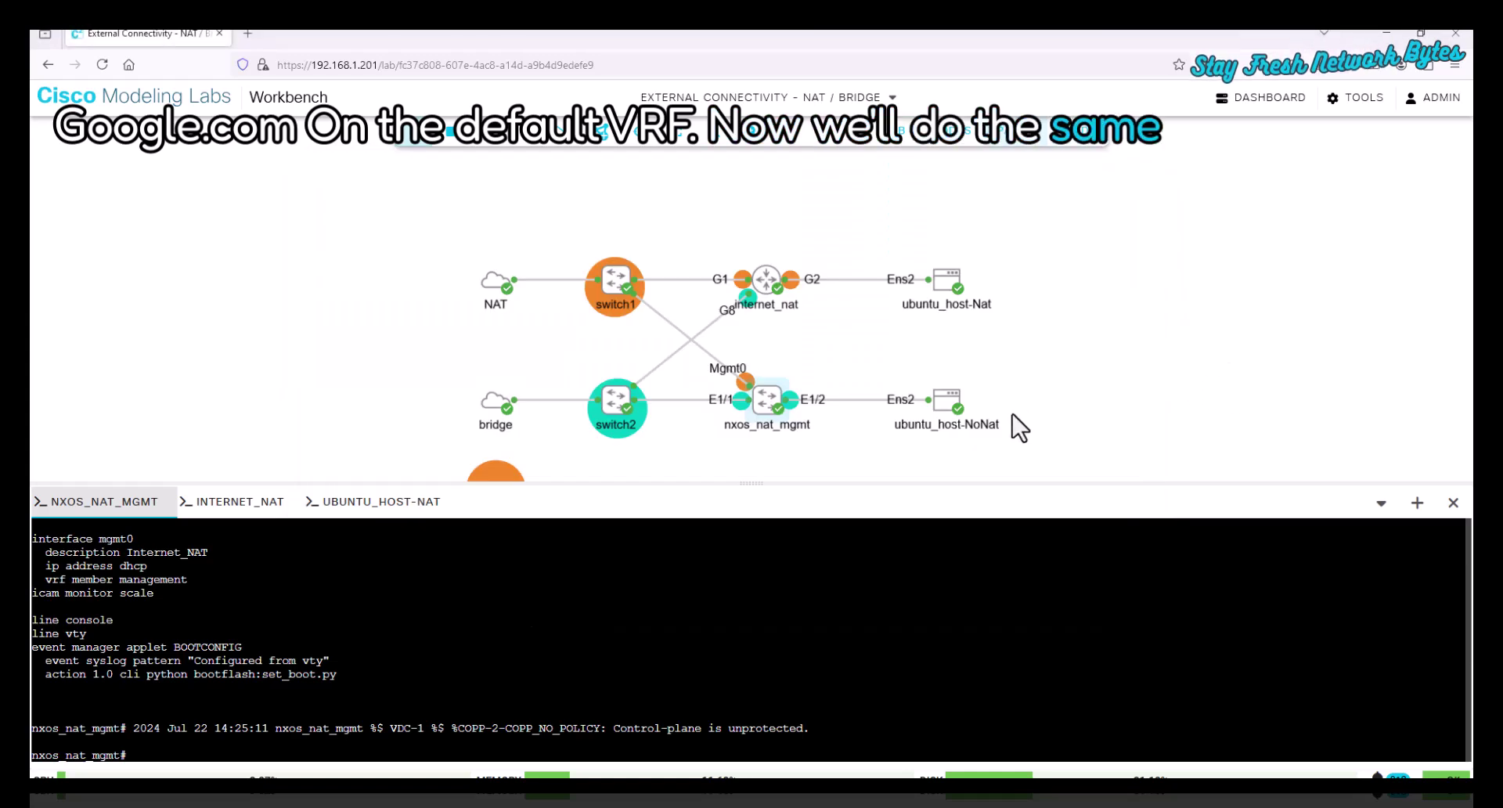
{"action": "left_click", "coordinate": [949, 403]}
{"action": "right_click", "coordinate": [954, 403]}
{"action": "left_click", "coordinate": [1006, 593]}
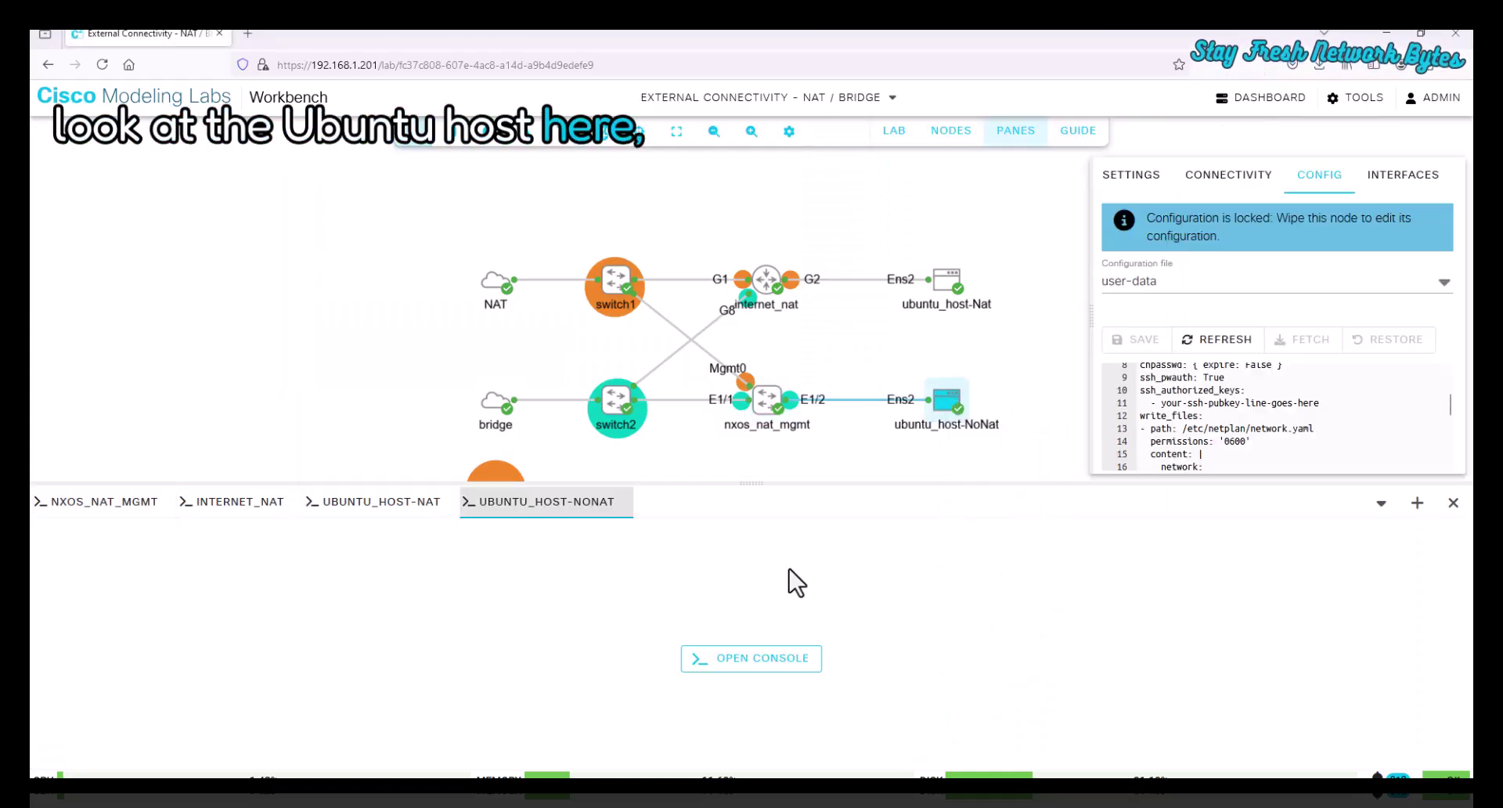
{"action": "left_click", "coordinate": [730, 662]}
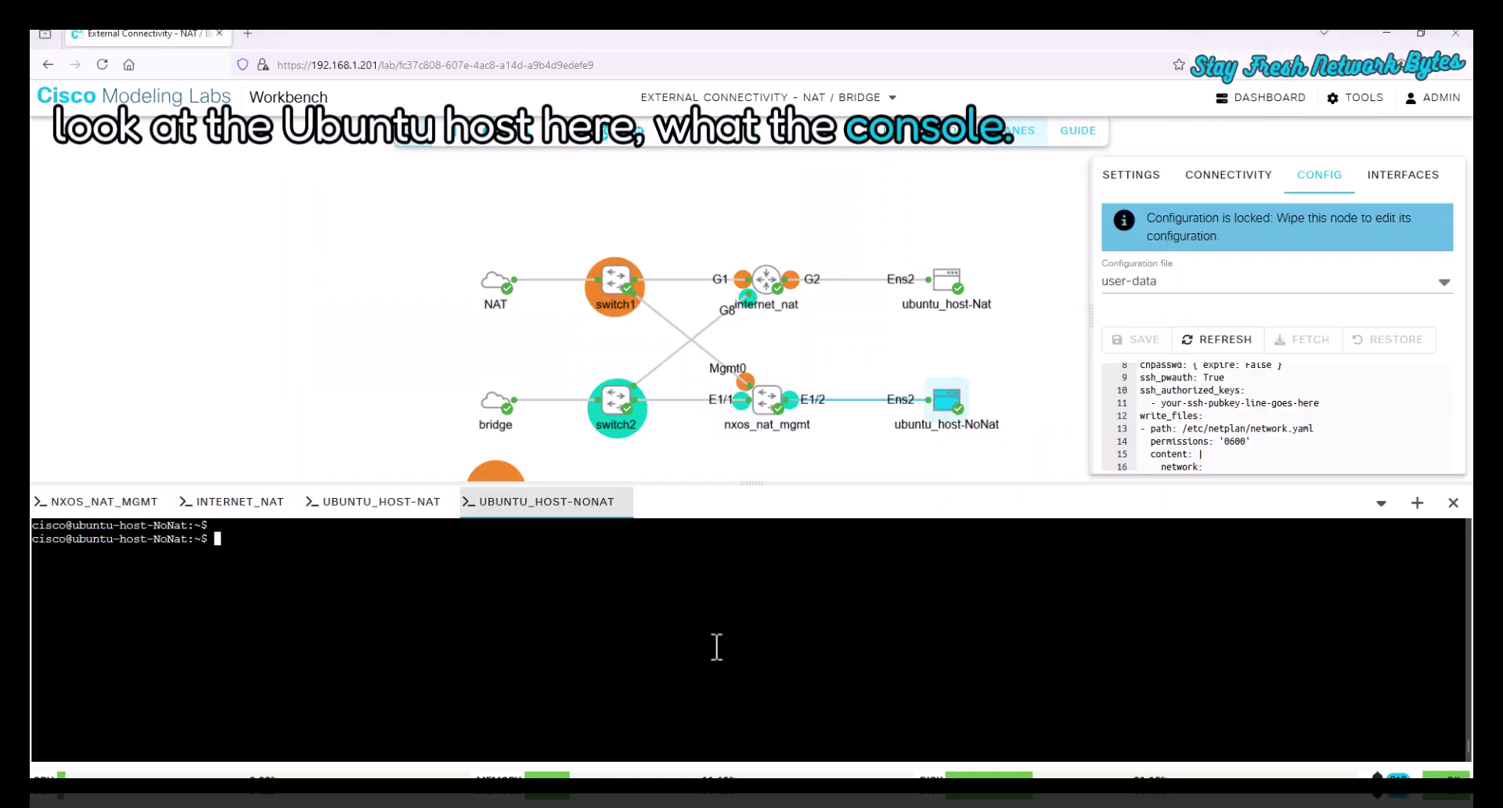
- Check 192.168.1.205 with ip a, ping 8.8.8.8 and google.com, then run sudo apt update
{"action": "type", "text": "ip a"}
{"action": "key", "text": "Return"}
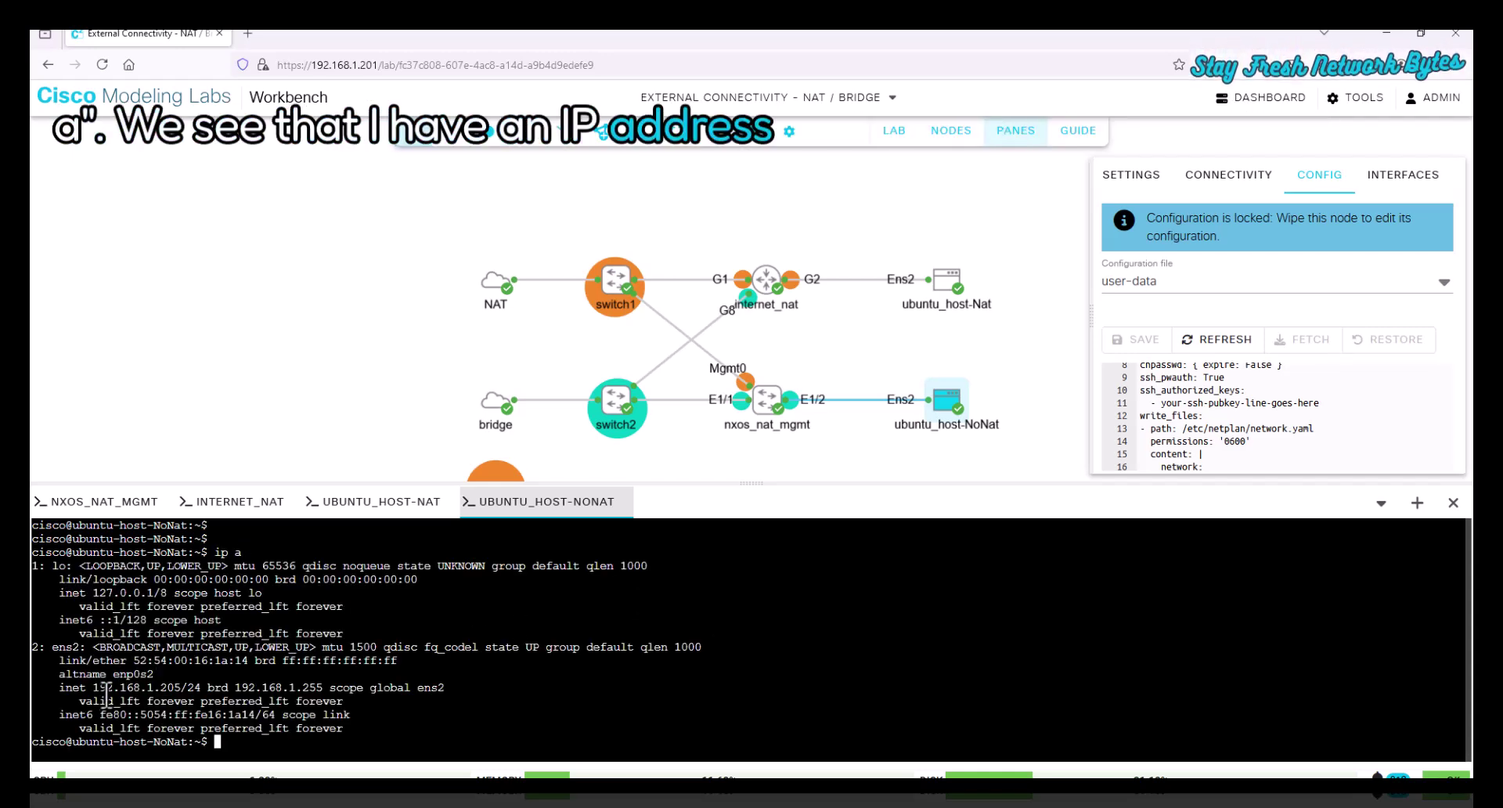
{"action": "type", "text": "ping 8"}
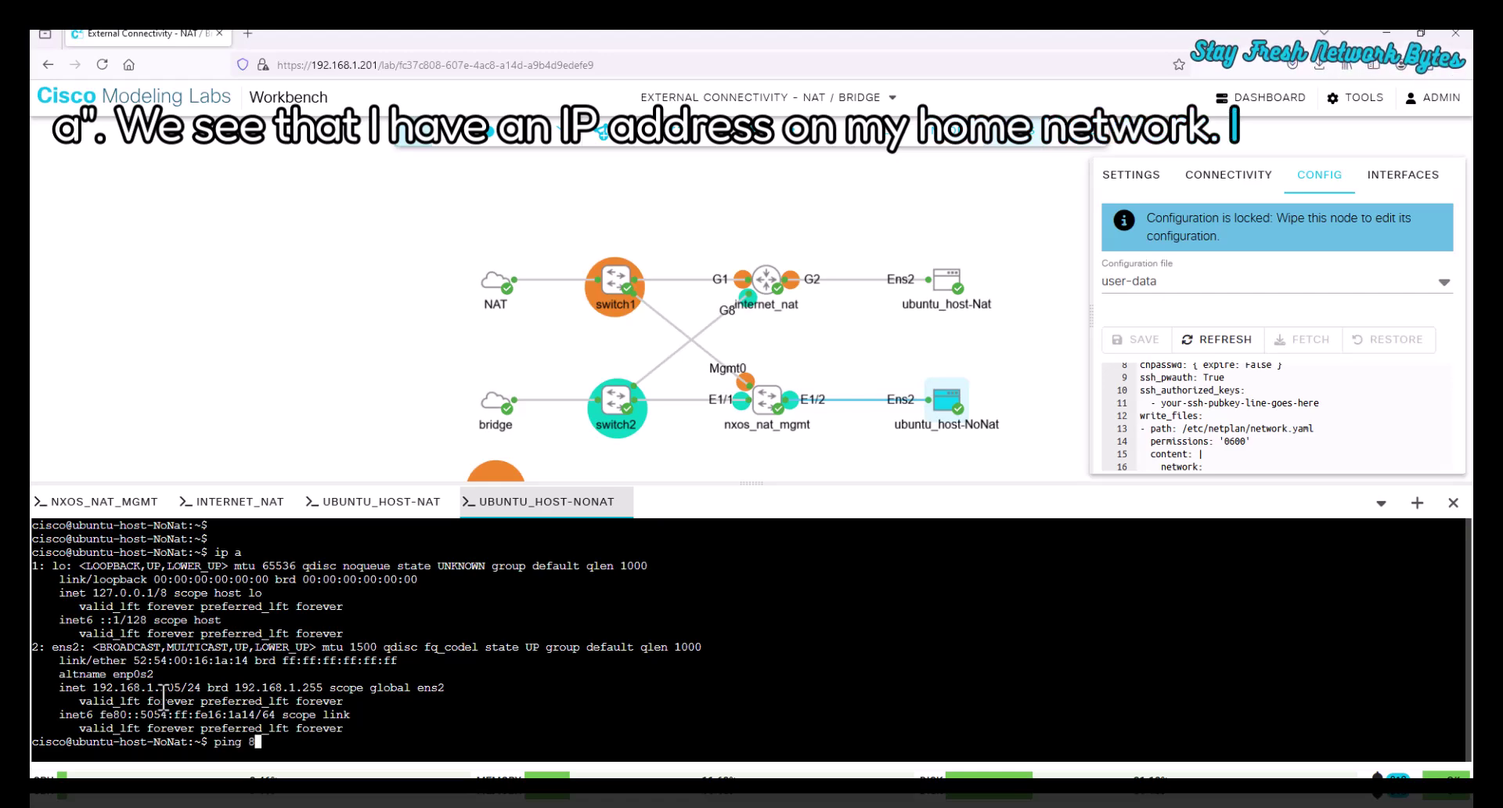
{"action": "type", "text": ".8.8.8"}
{"action": "key", "text": "Return"}
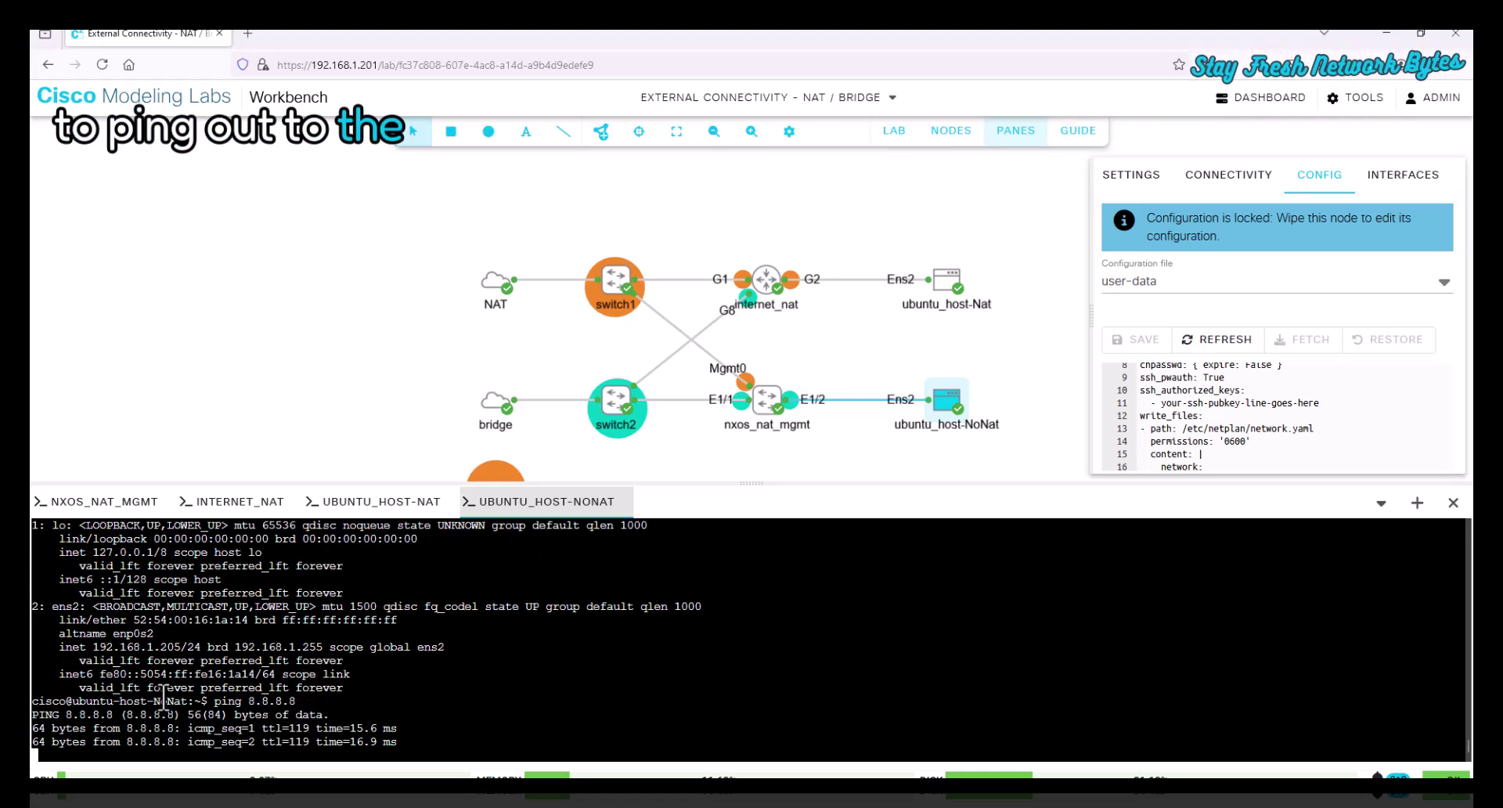
{"action": "key", "text": "ctrl+c"}
{"action": "type", "text": "ping"}
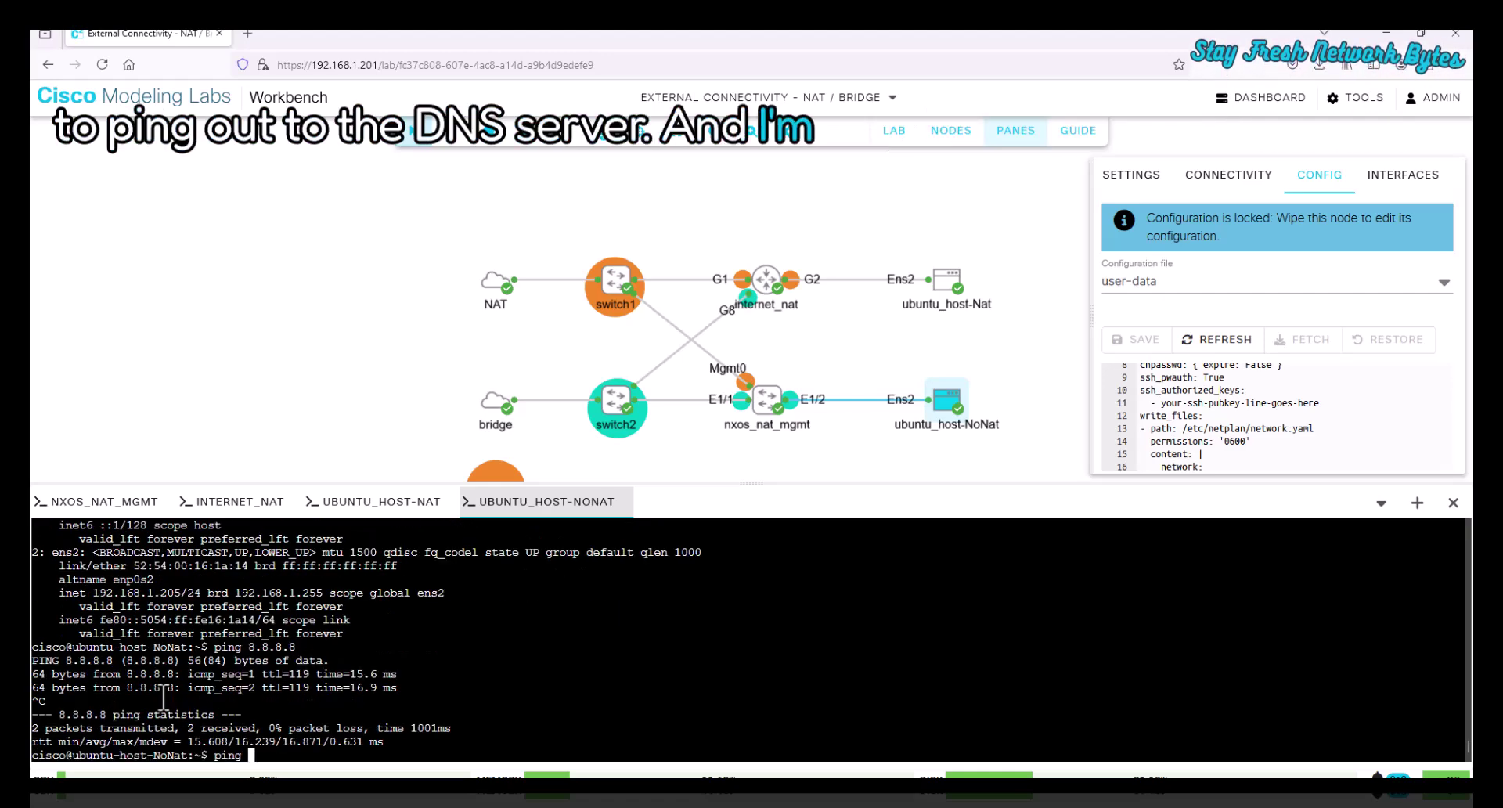
{"action": "type", "text": " google.com"}
{"action": "key", "text": "Return"}
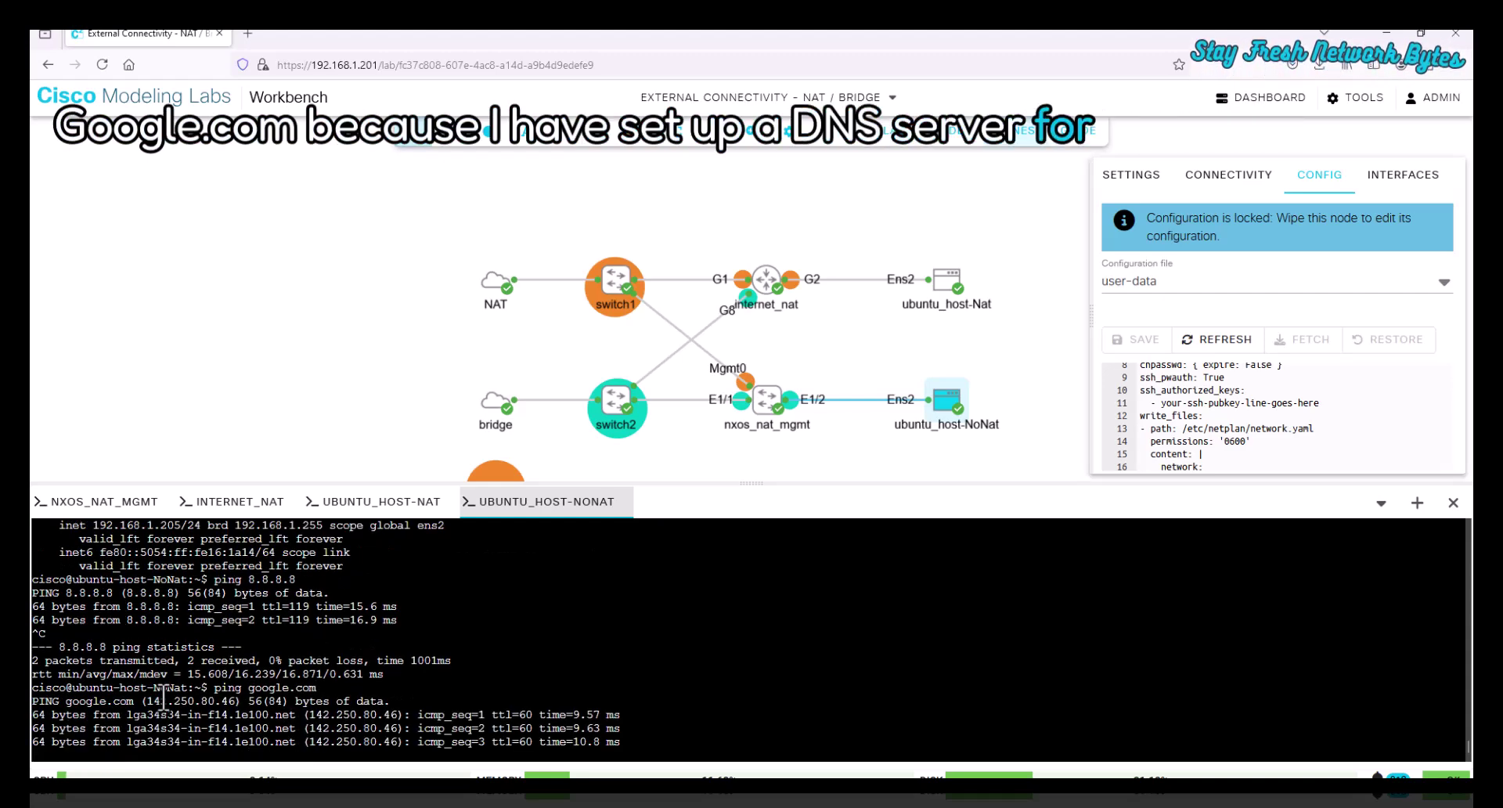
{"action": "key", "text": "ctrl+c"}
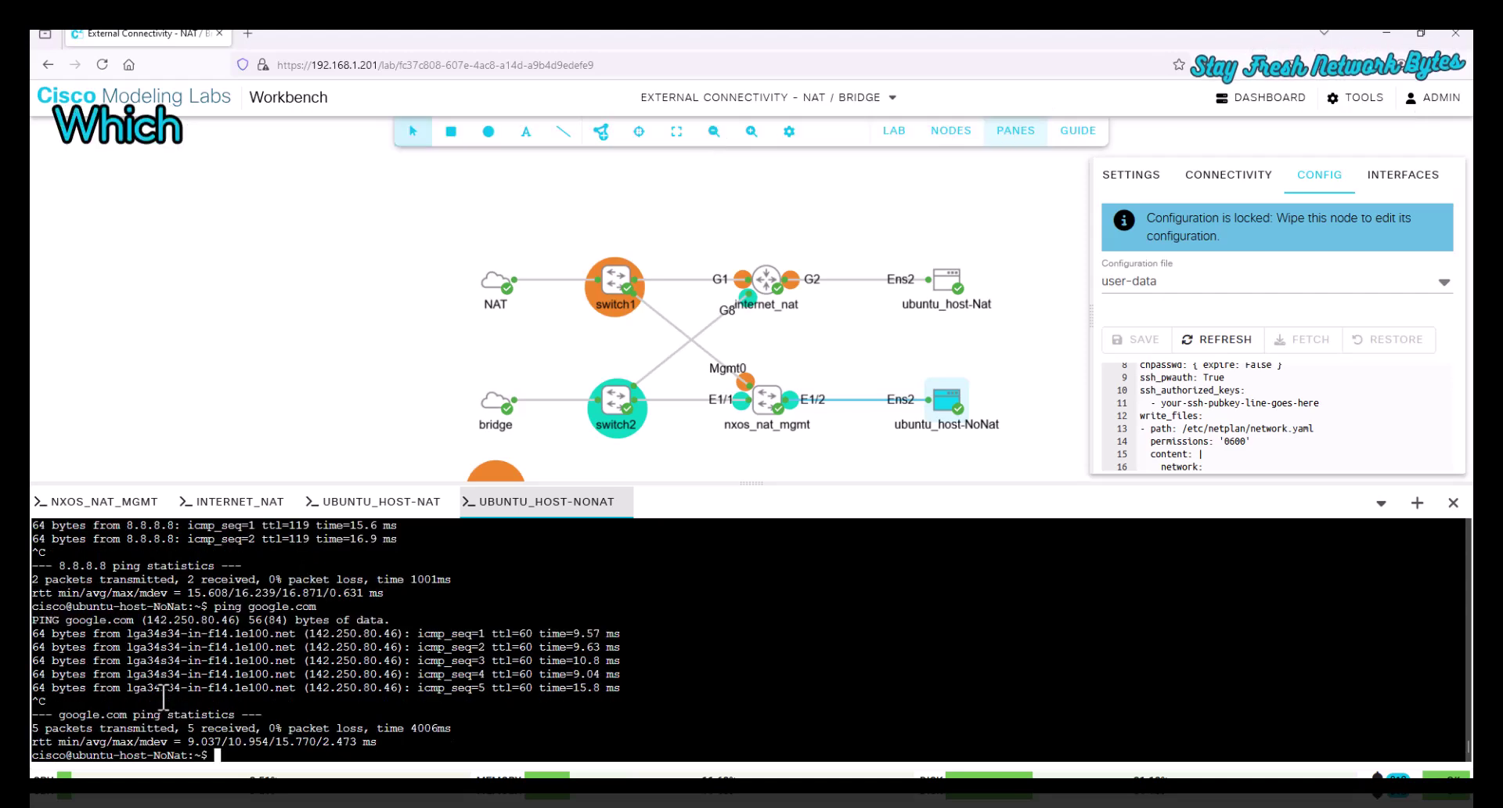
{"action": "type", "text": "sudo apt"}
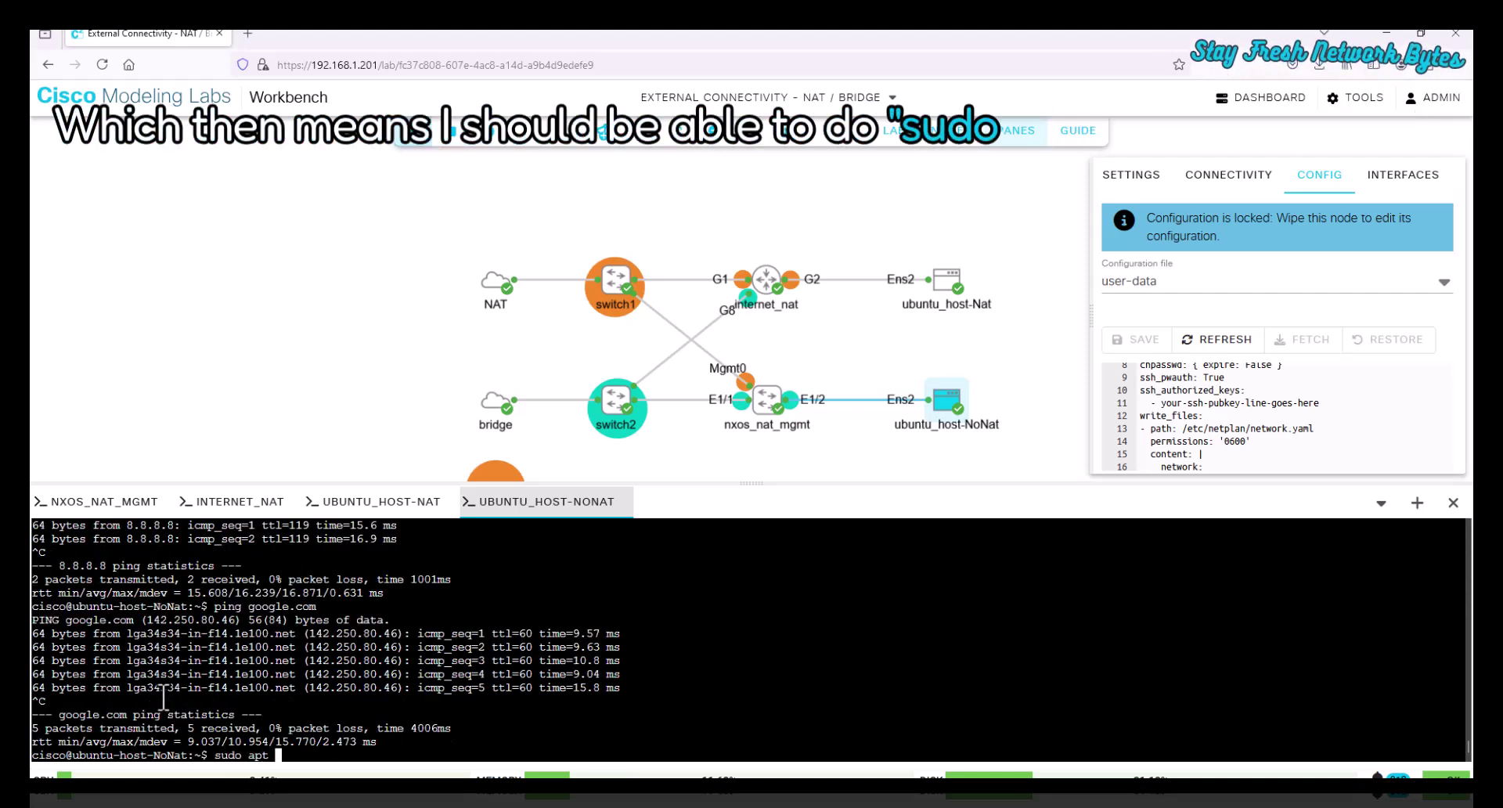
{"action": "type", "text": " update"}
{"action": "key", "text": "Return"}
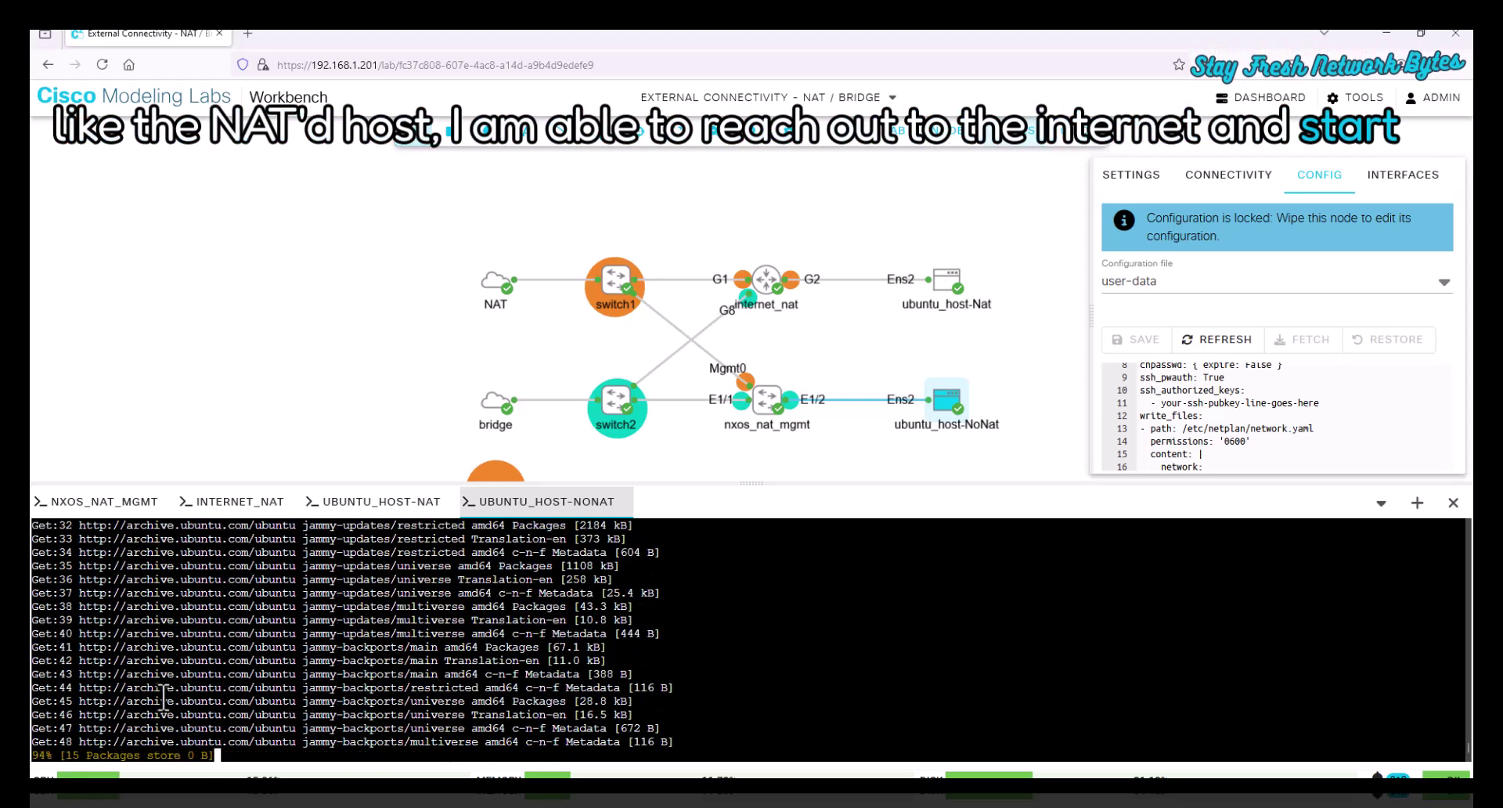
{"action": "left_click", "coordinate": [648, 202]}
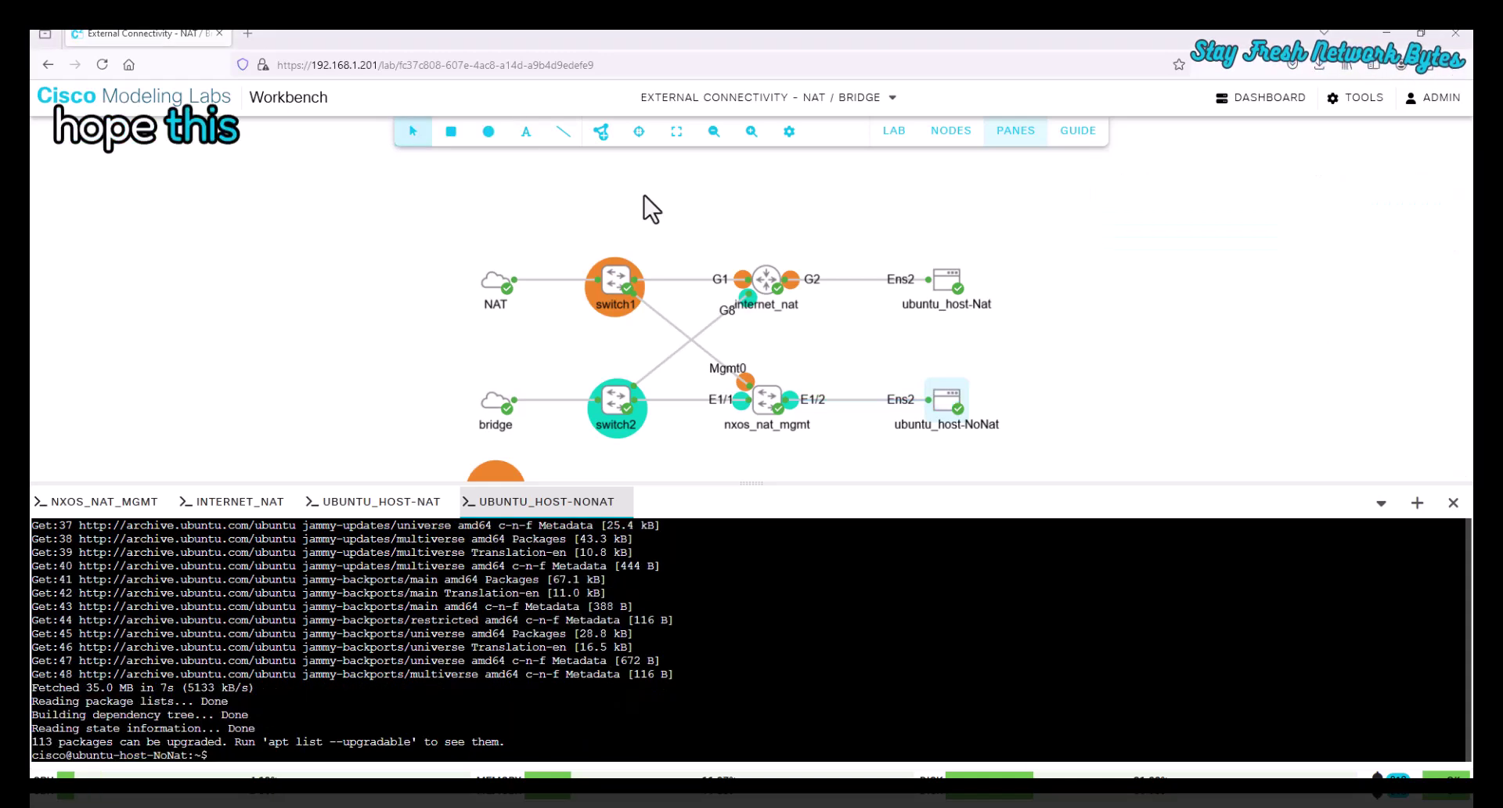